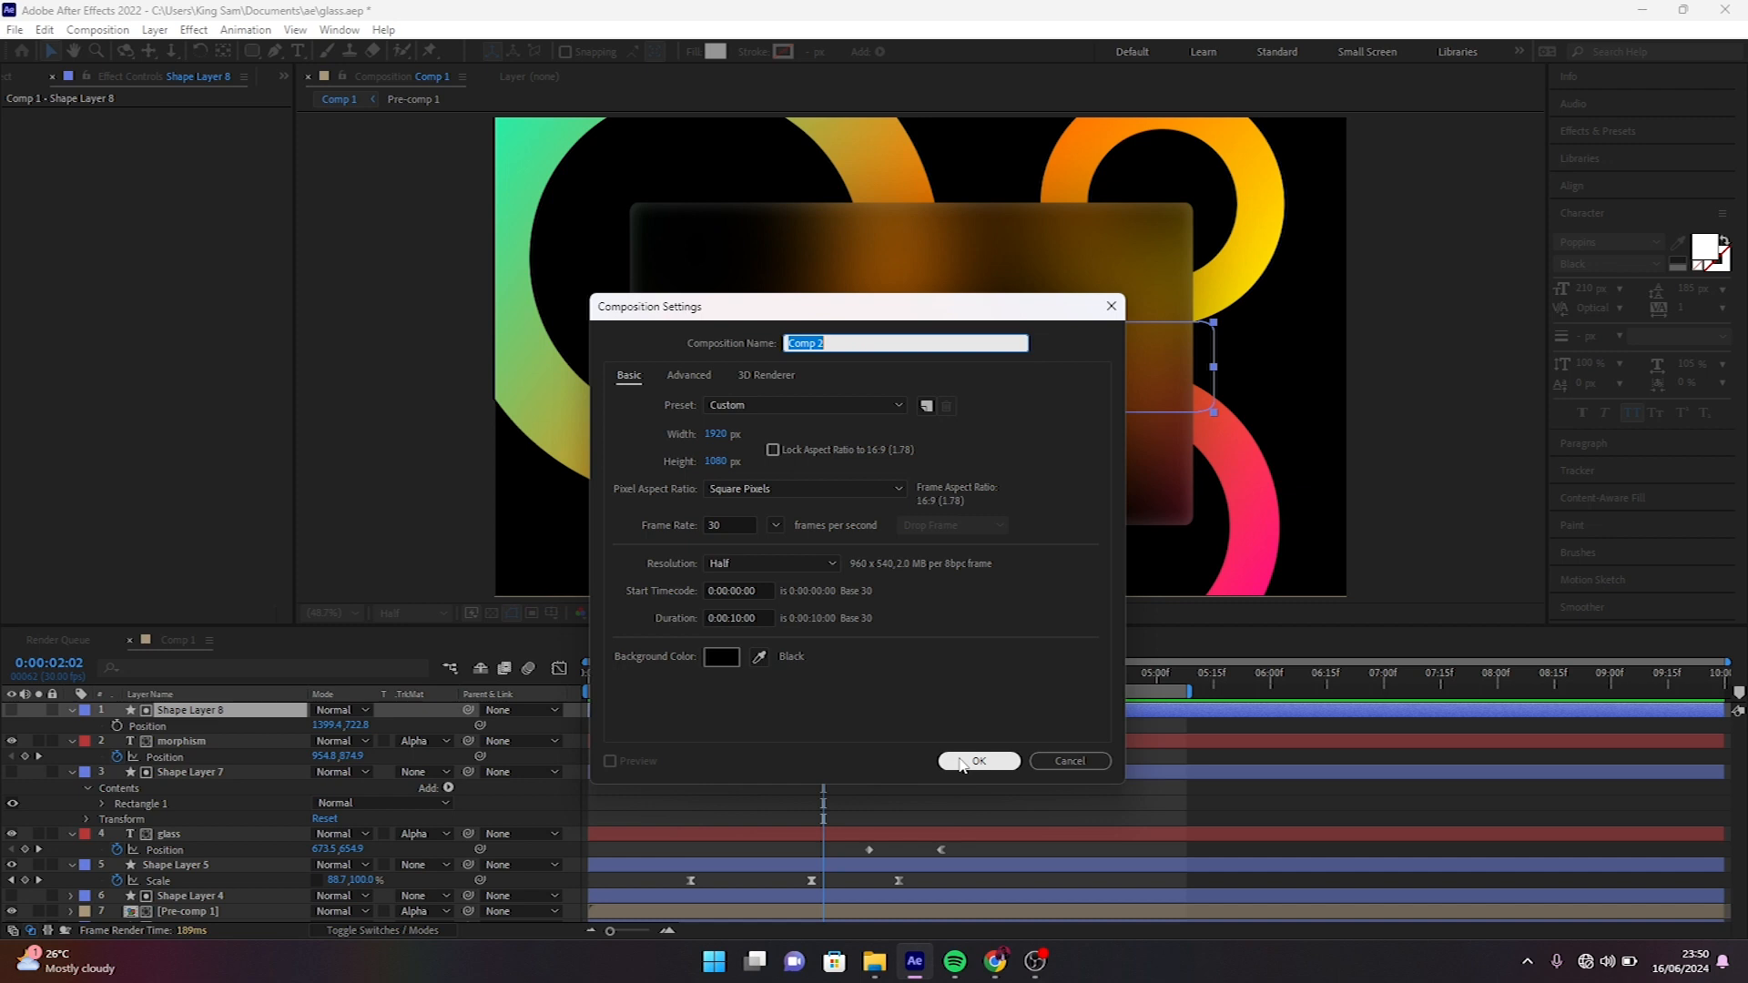
- Create a new 1920 x 1080 px, 30 fps, 10-second composition and add Pre-comp 1 to it as a layer
{"action": "left_click", "coordinate": [974, 761]}
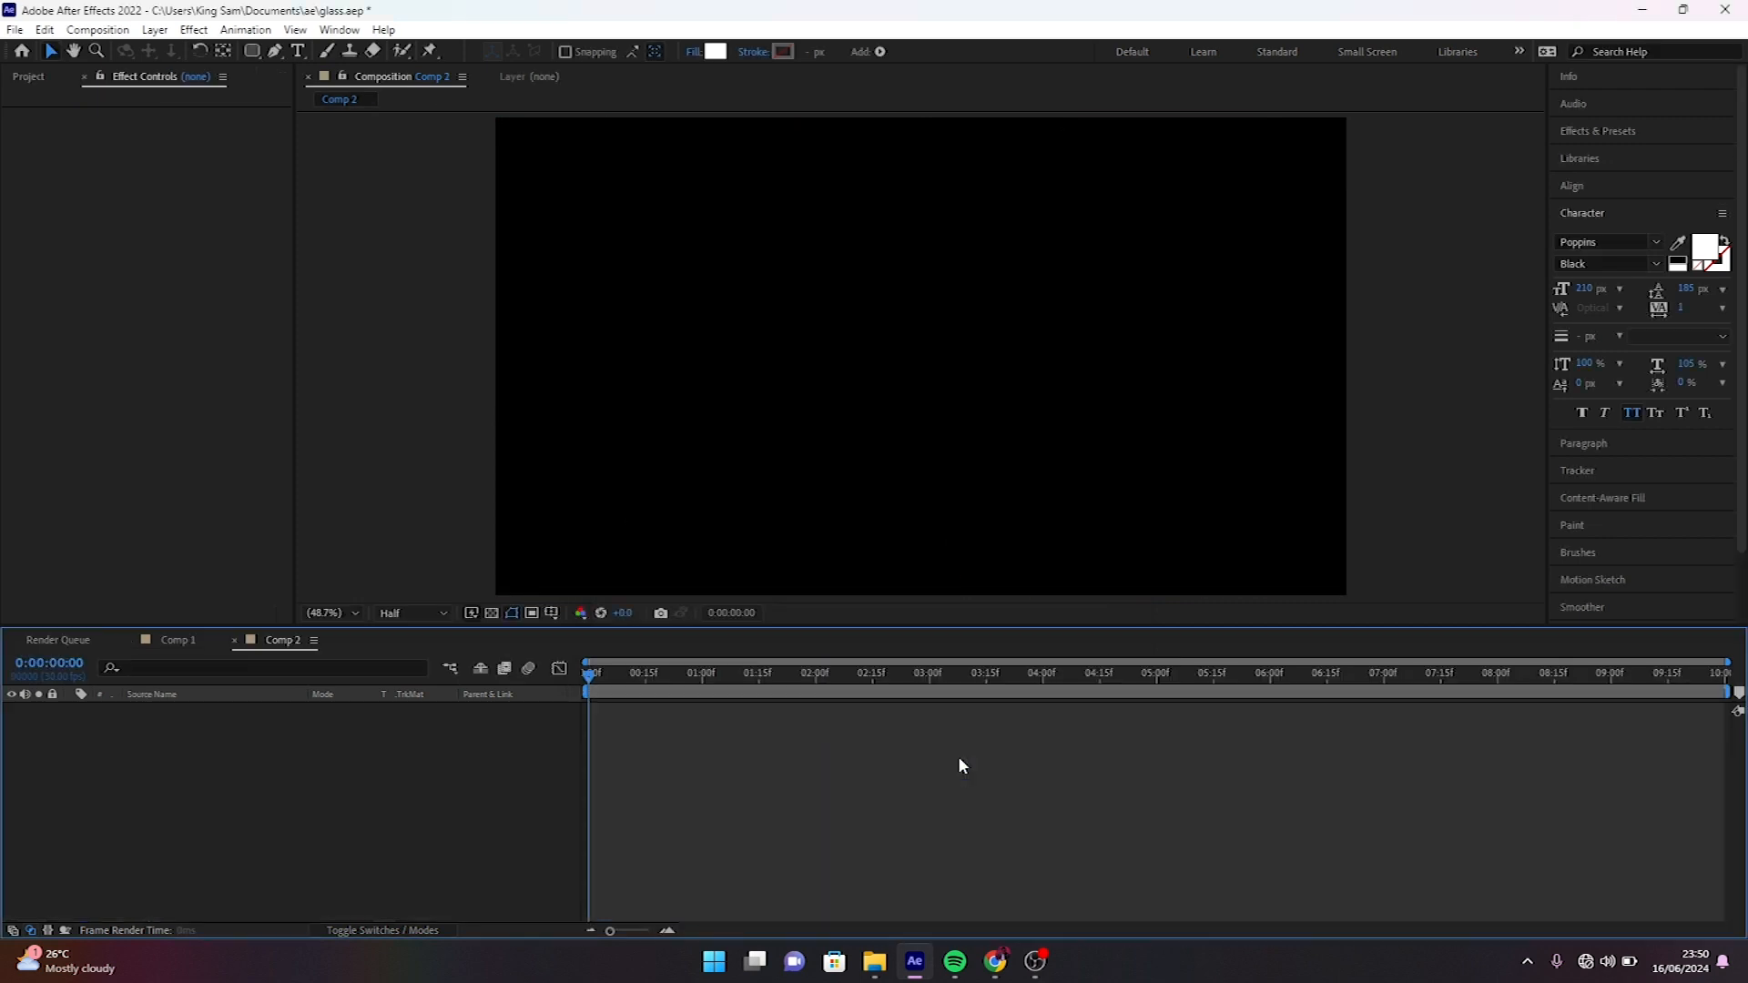
{"action": "left_click_drag", "start_coordinate": [77, 275], "coordinate": [275, 745]}
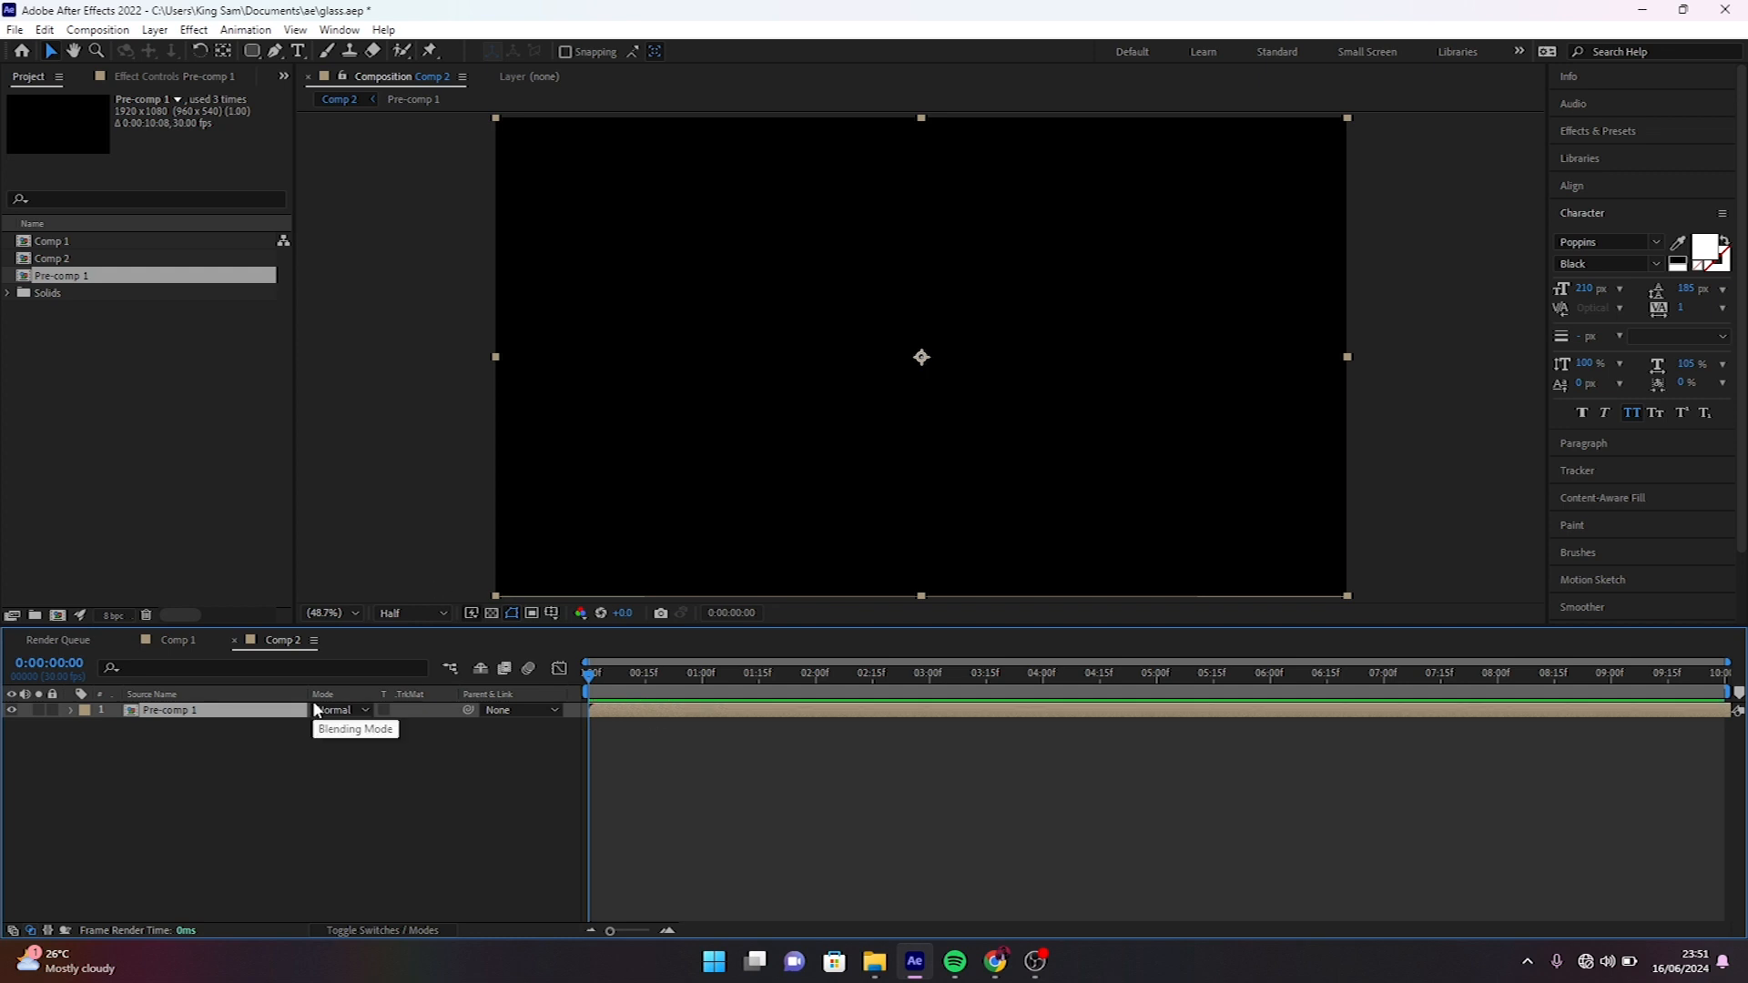
- Preview the ring animation of Pre-comp 1 and return the playhead to frame 0:00:00:05
{"action": "key", "text": "space"}
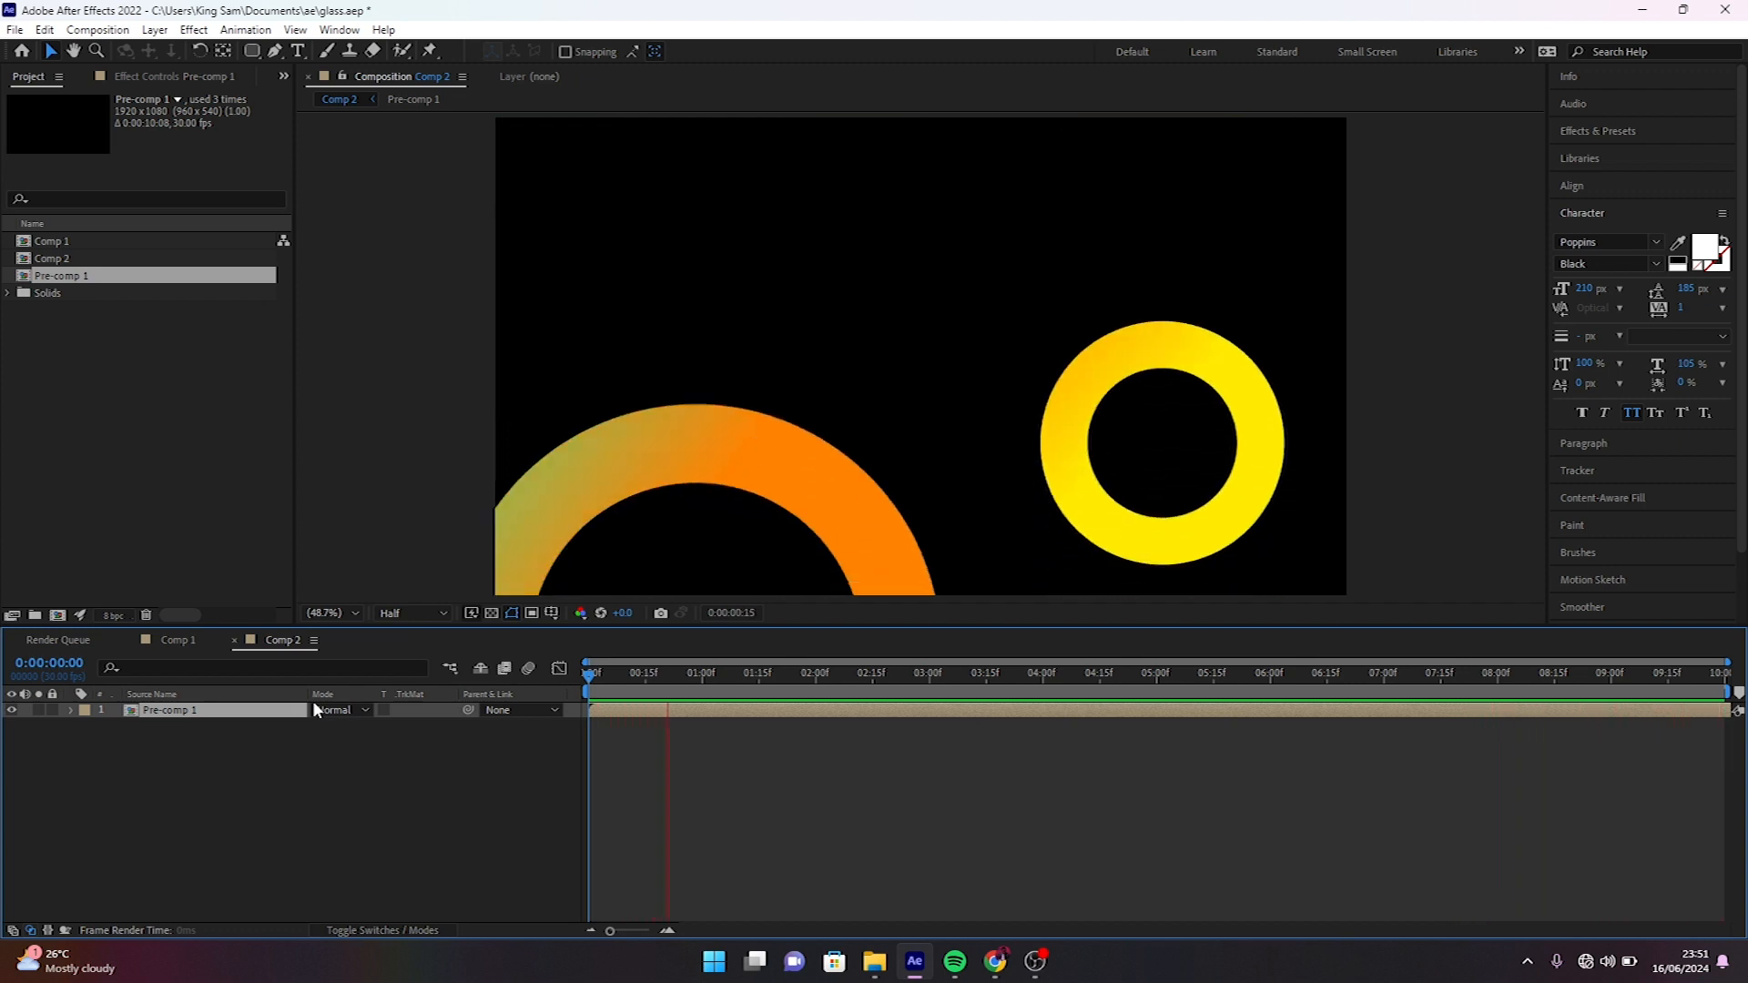
{"action": "key", "text": "space"}
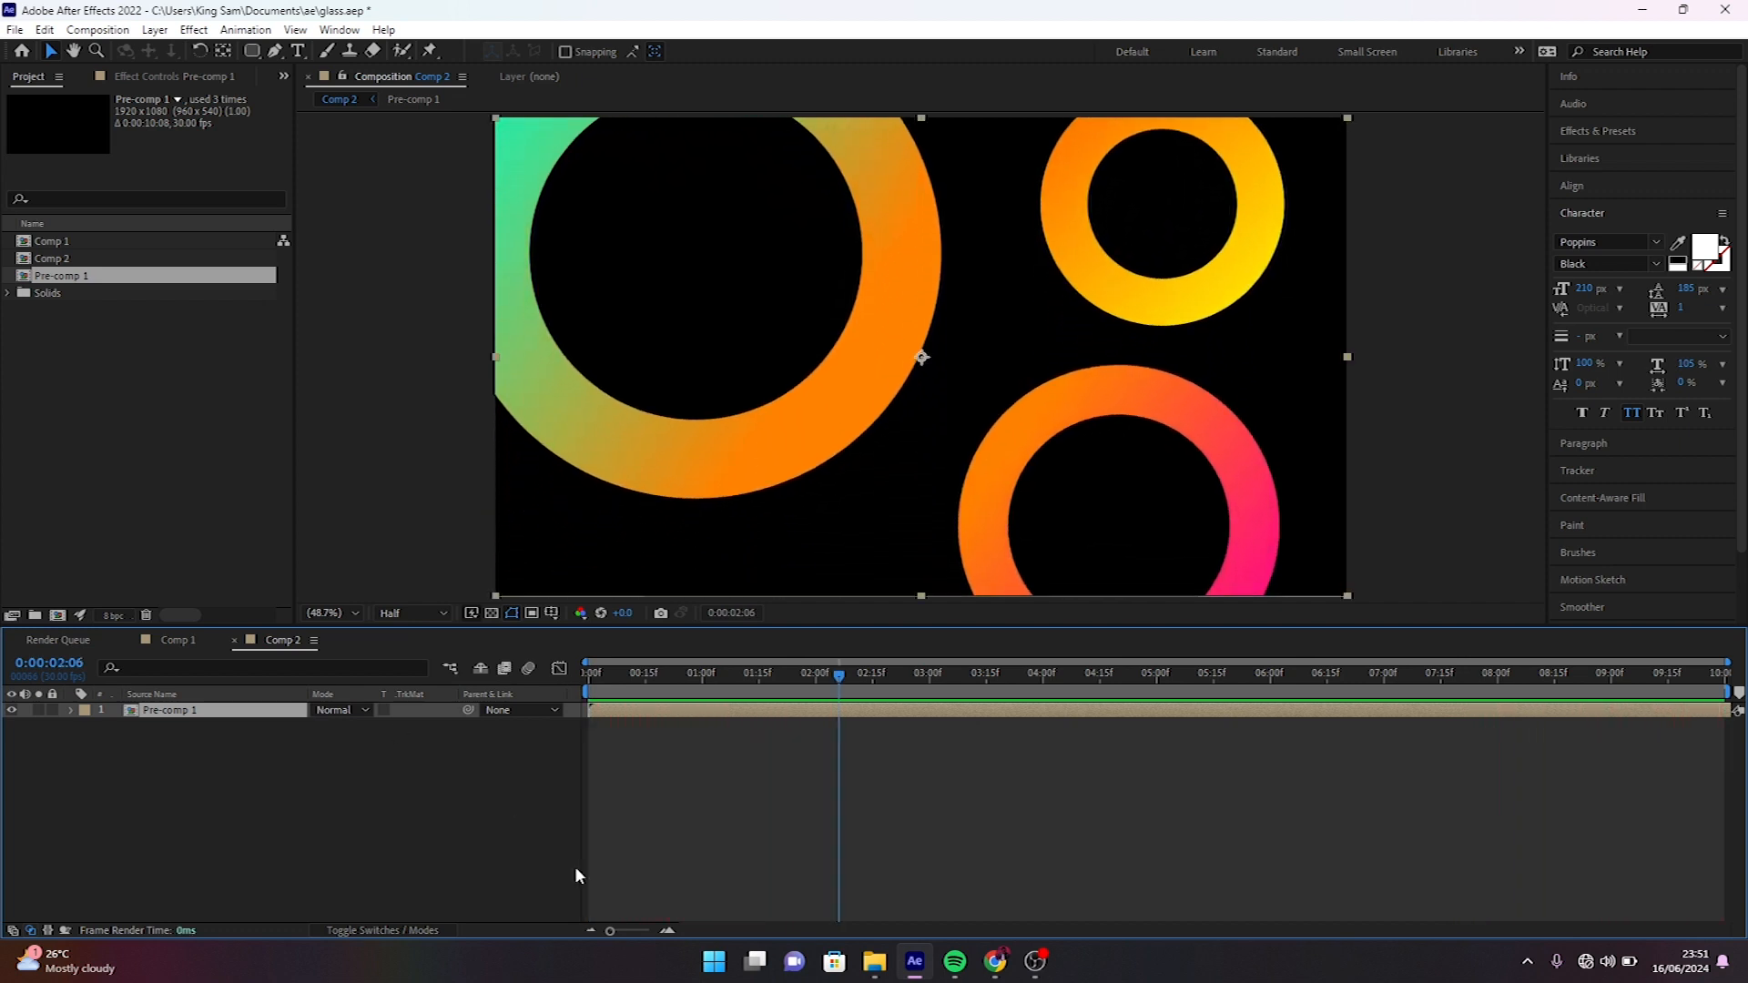
{"action": "left_click_drag", "start_coordinate": [673, 672], "coordinate": [605, 671]}
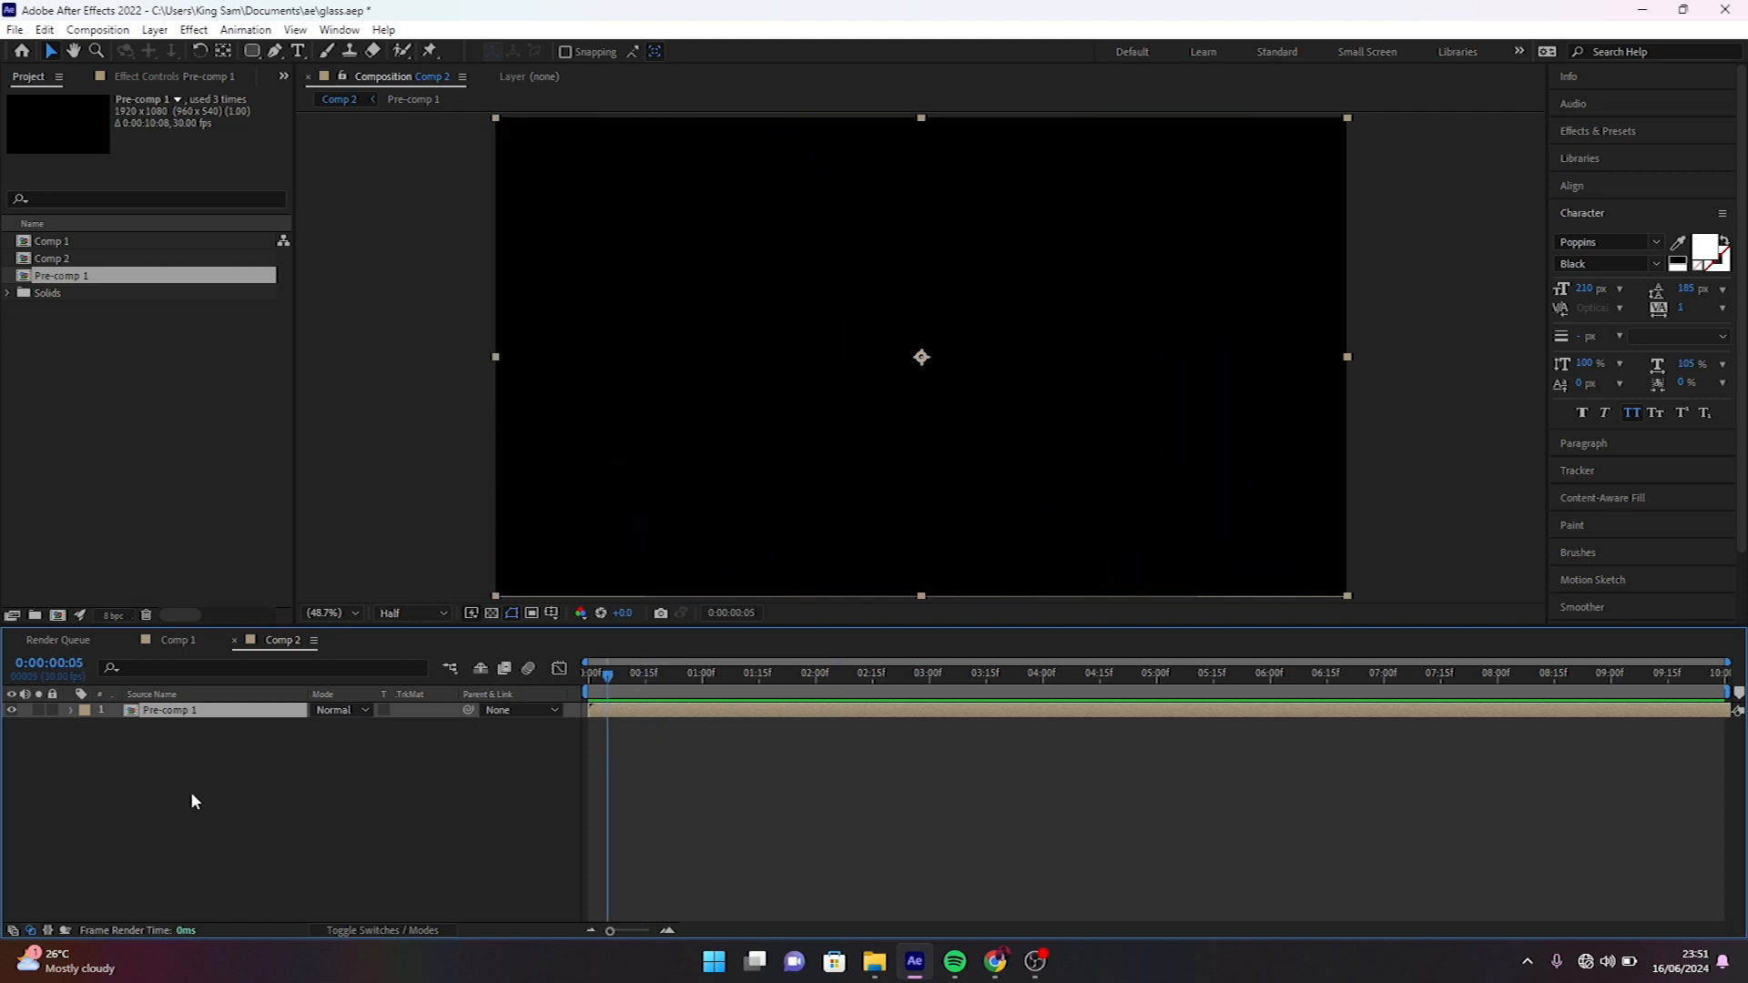
- Draw a white rounded rectangle about 1298 x 680 px as a new shape layer in the middle of the composition
{"action": "left_click", "coordinate": [278, 844]}
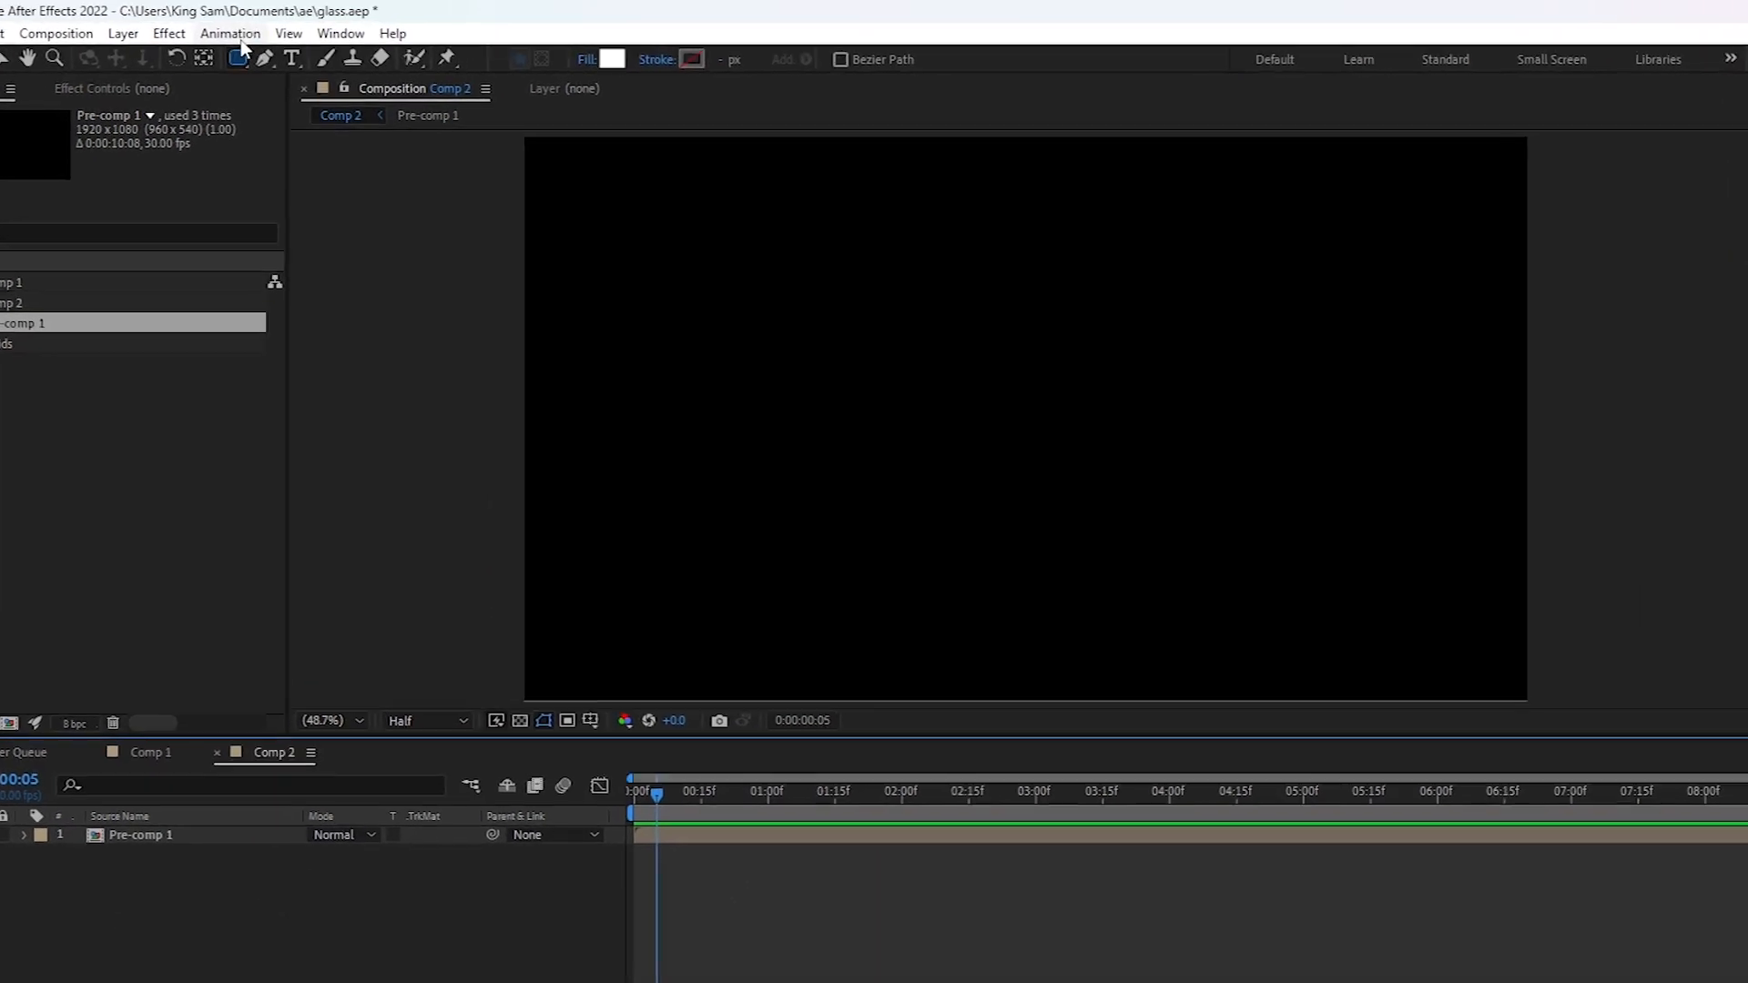
{"action": "left_click", "coordinate": [250, 53]}
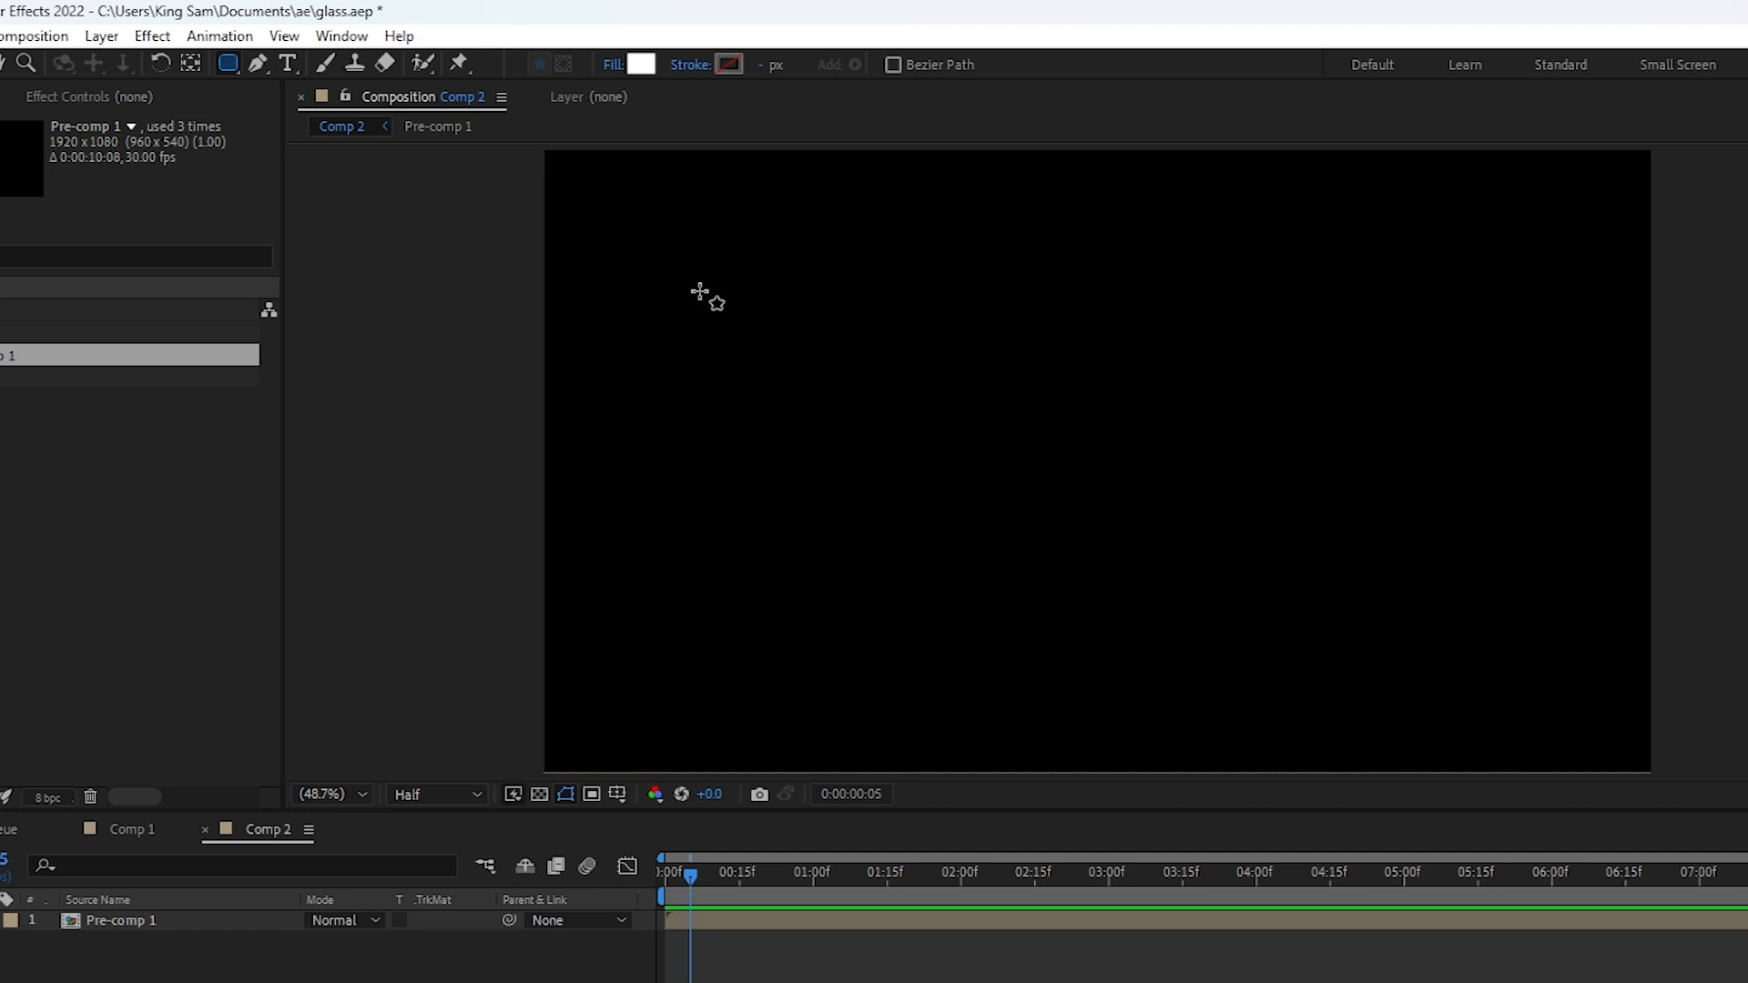
{"action": "left_click", "coordinate": [725, 318]}
{"action": "left_click_drag", "start_coordinate": [725, 317], "coordinate": [1456, 691]}
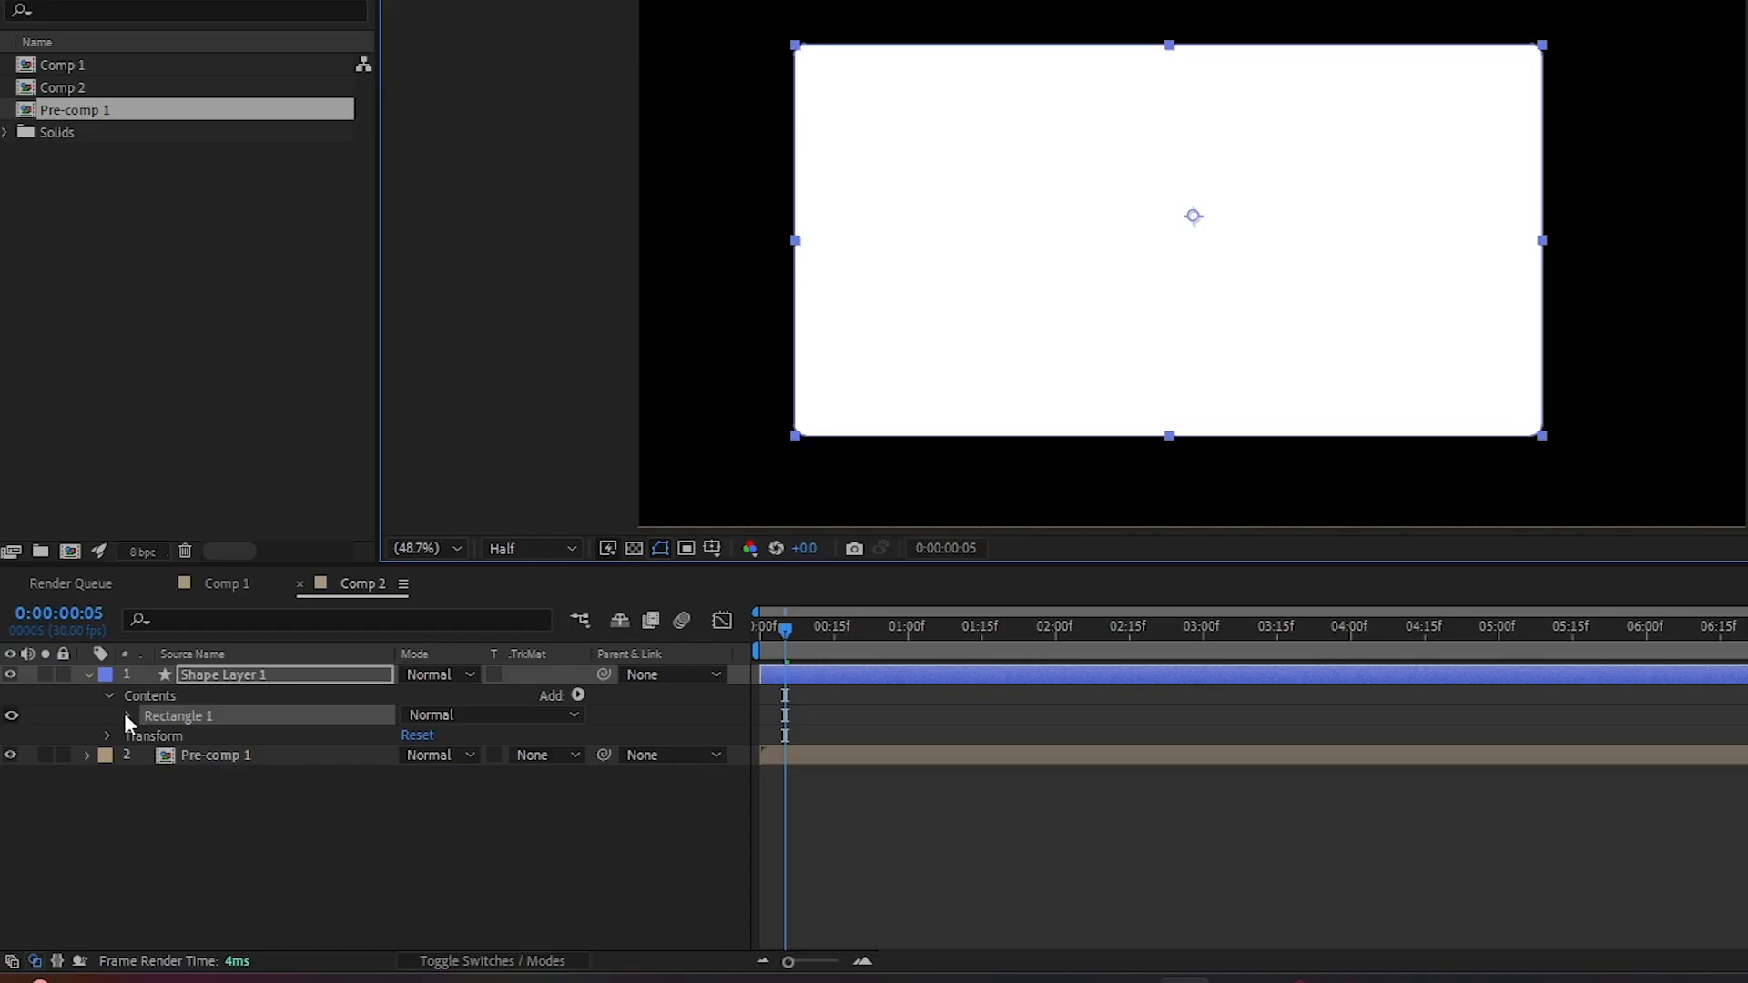
- Set the corner roundness of the rectangle path to 100
{"action": "left_click", "coordinate": [127, 716]}
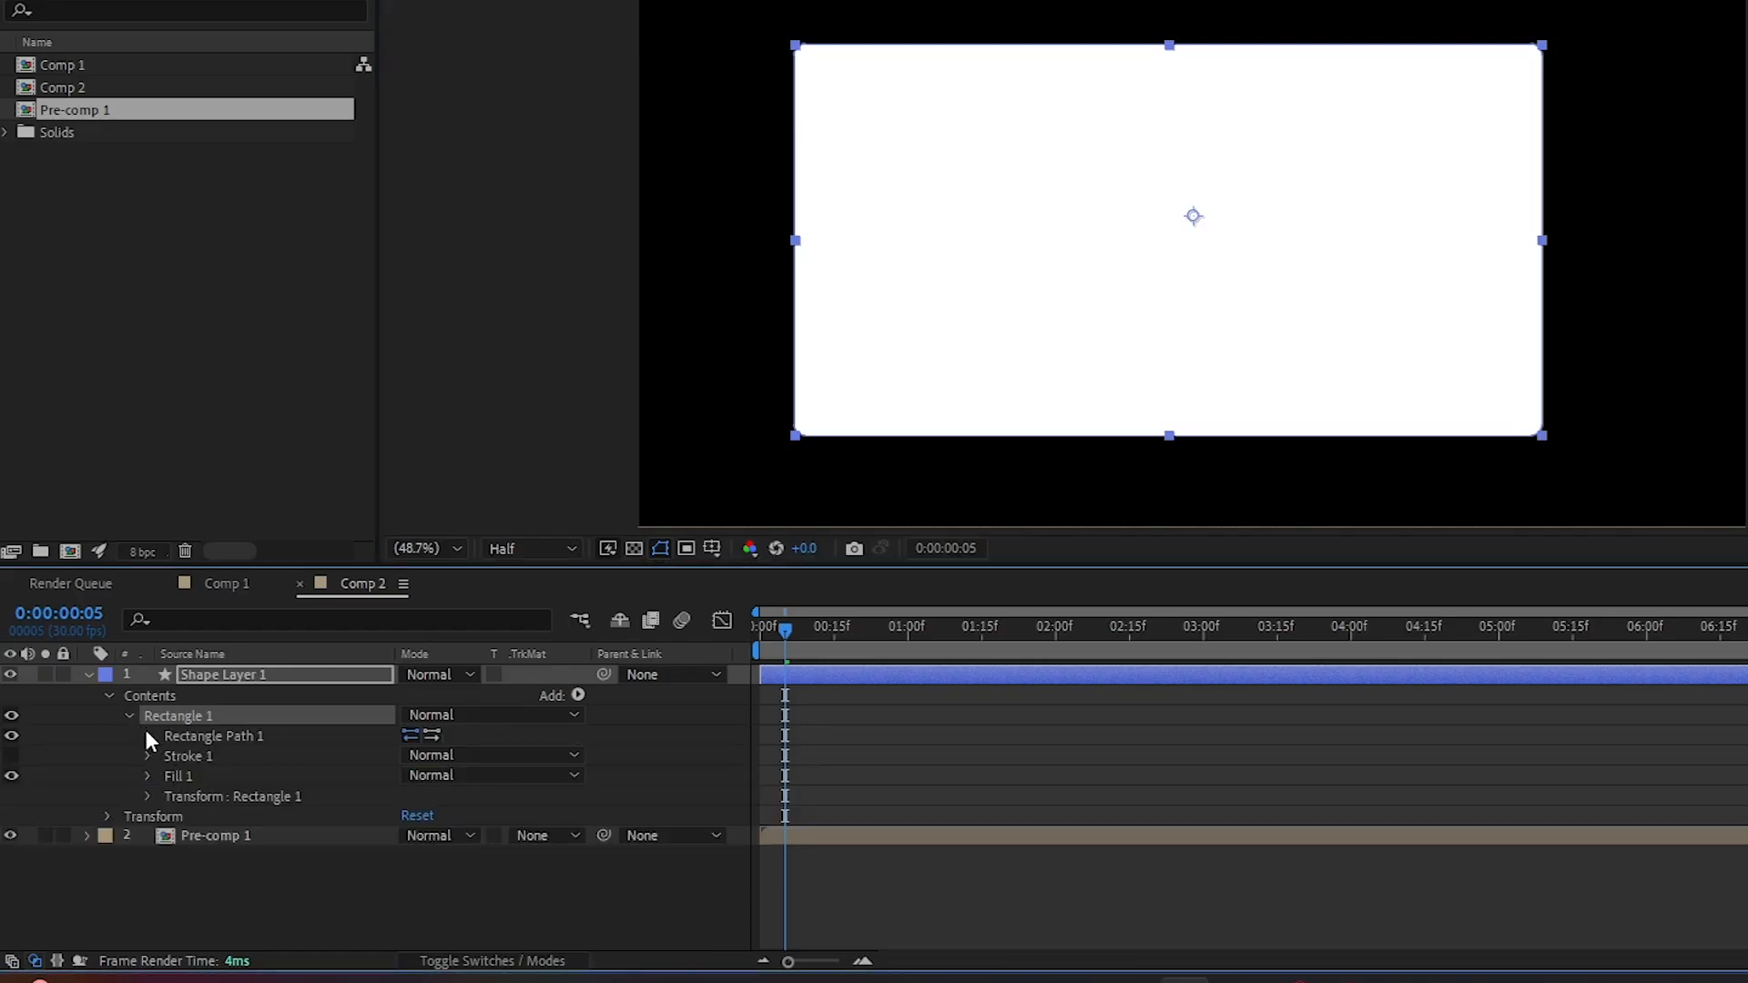
{"action": "left_click", "coordinate": [148, 735]}
{"action": "left_click", "coordinate": [415, 794]}
{"action": "type", "text": "100"}
{"action": "key", "text": "Return"}
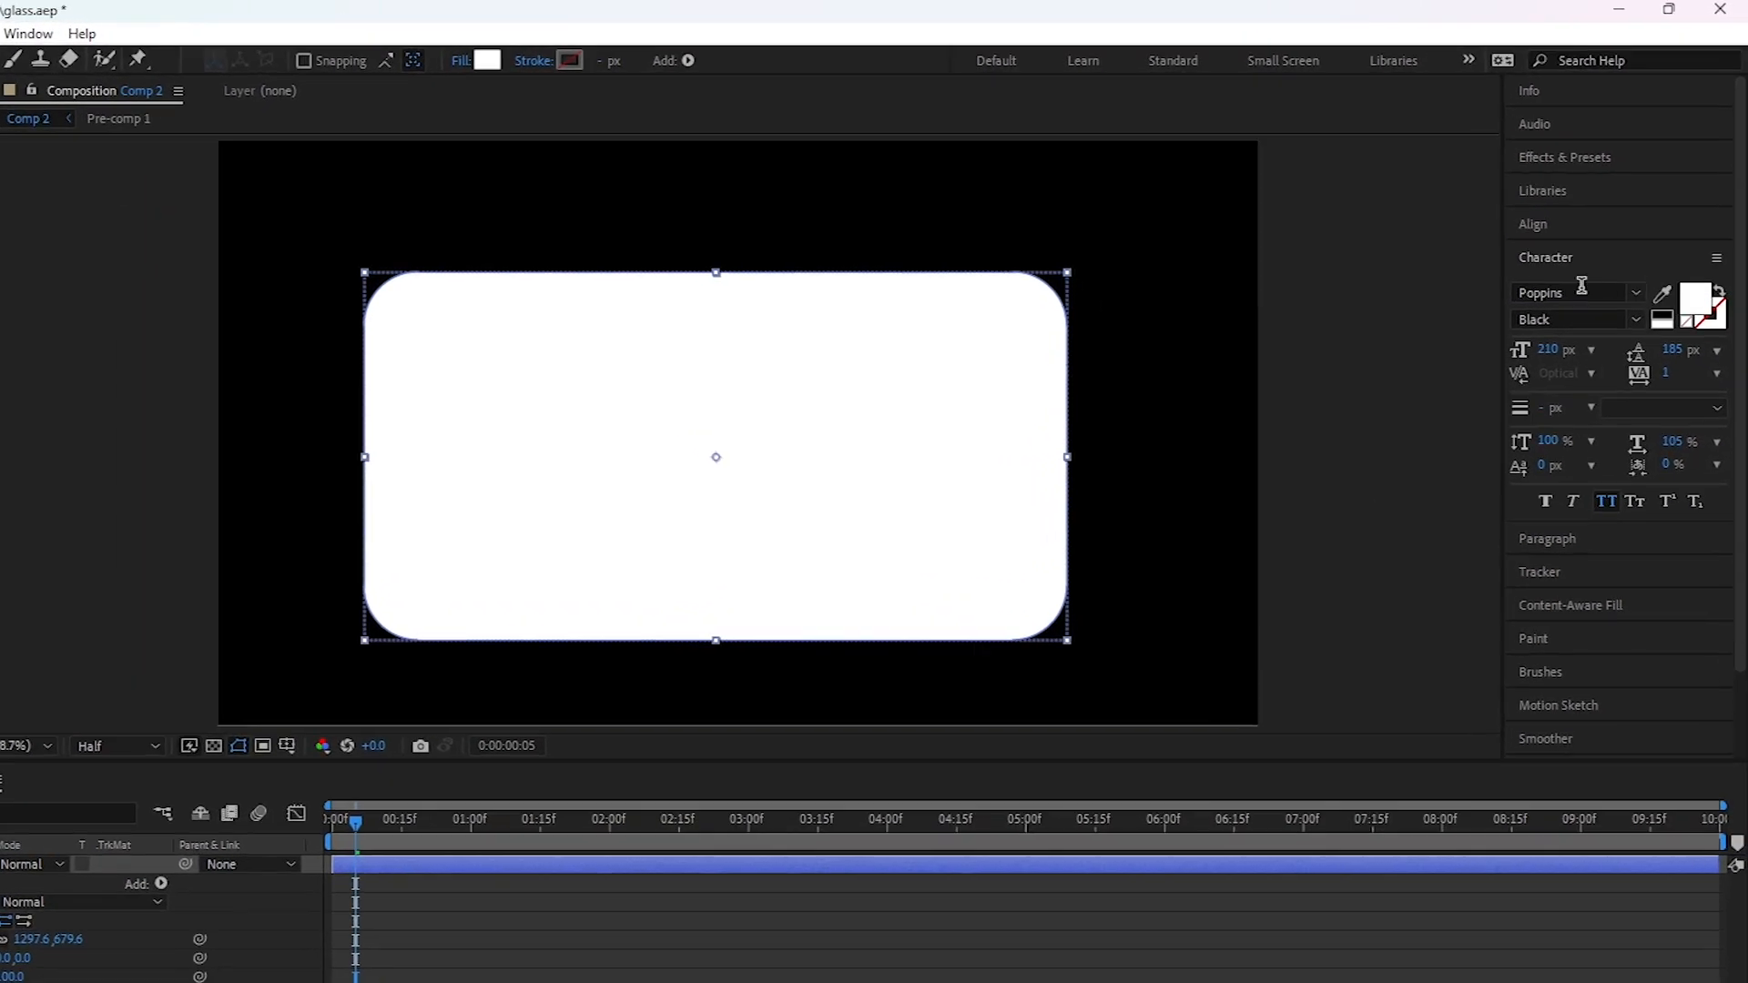
- Center the rectangle layer horizontally and vertically in the composition
{"action": "left_click", "coordinate": [1552, 227]}
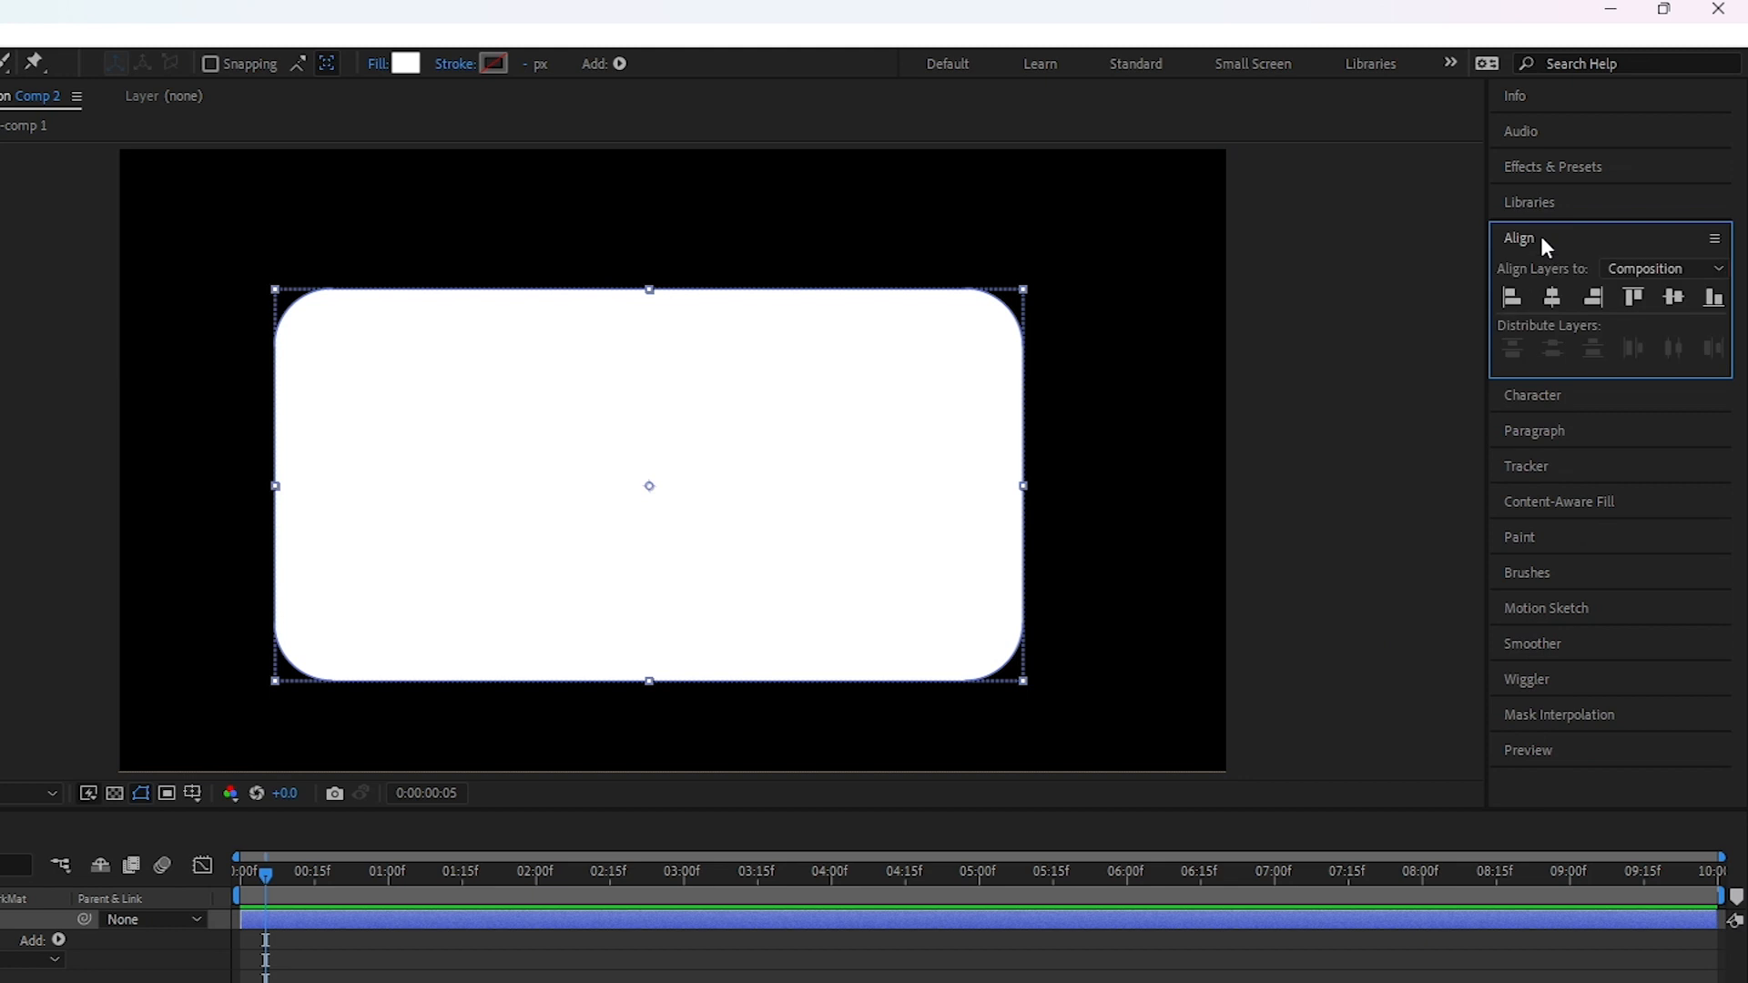
{"action": "left_click", "coordinate": [1551, 300]}
{"action": "left_click", "coordinate": [1670, 301]}
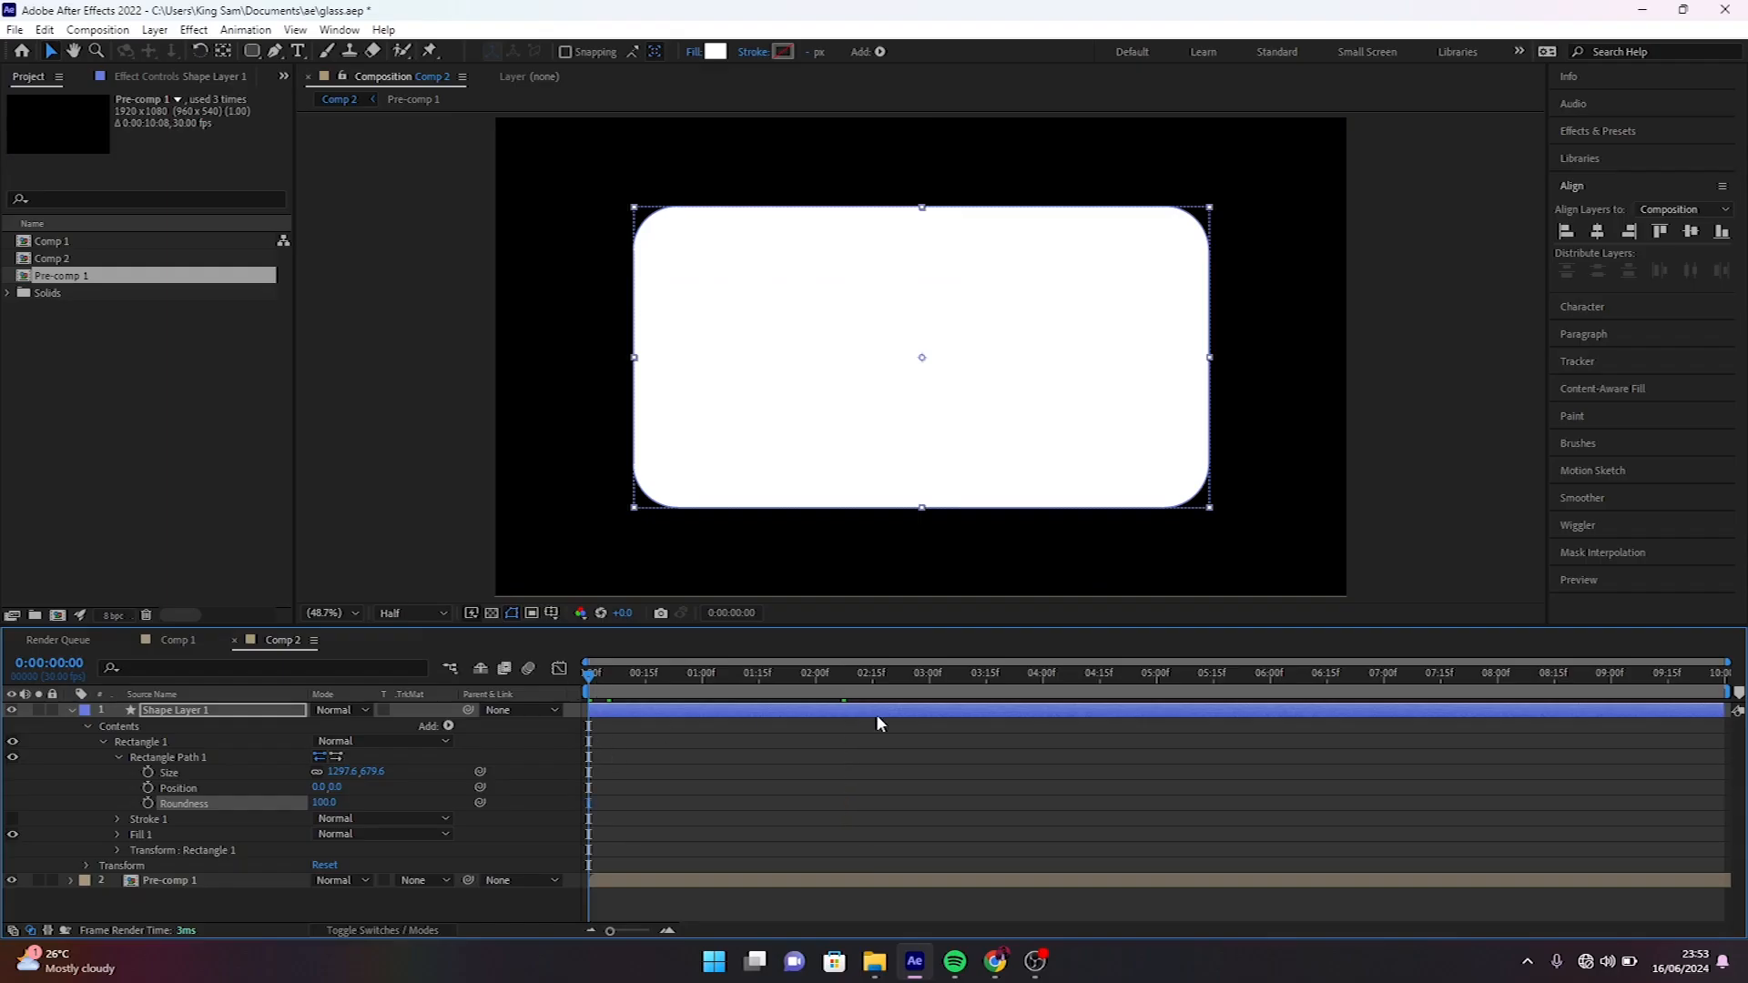
- Go to 0:00:02:01 and add Drop Shadow and Inner Glow layer styles to the rectangle's shape layer
{"action": "left_click", "coordinate": [819, 673]}
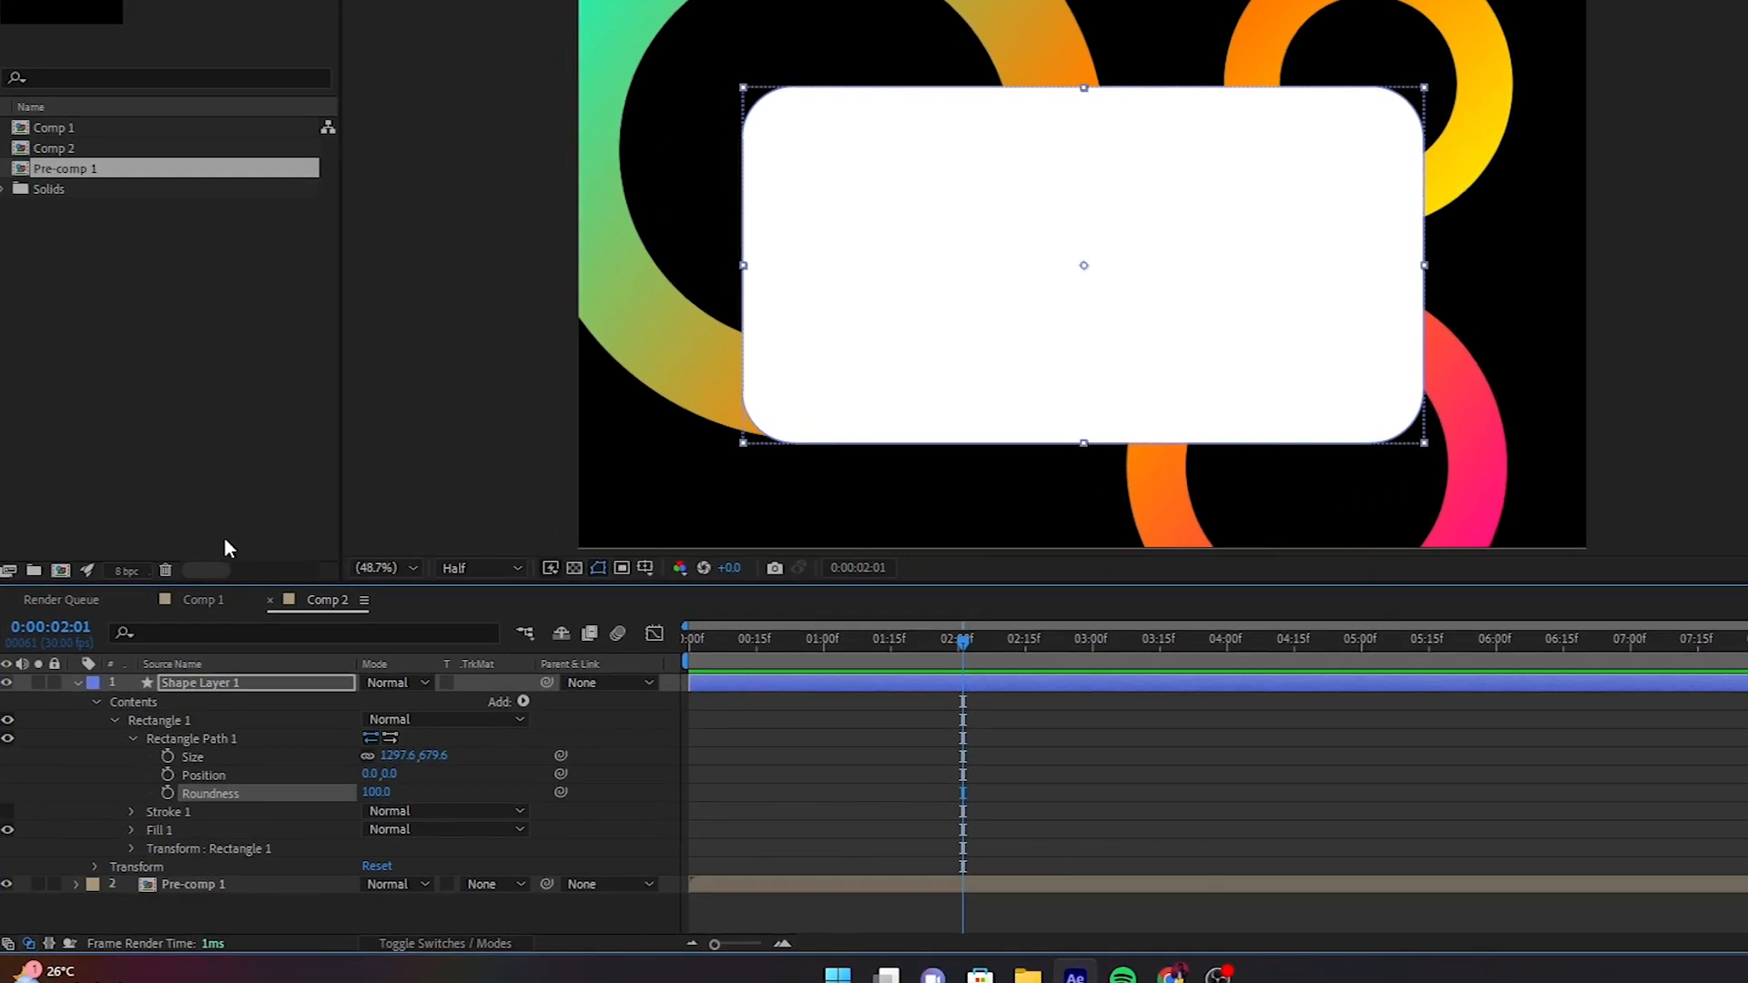
{"action": "right_click", "coordinate": [253, 667]}
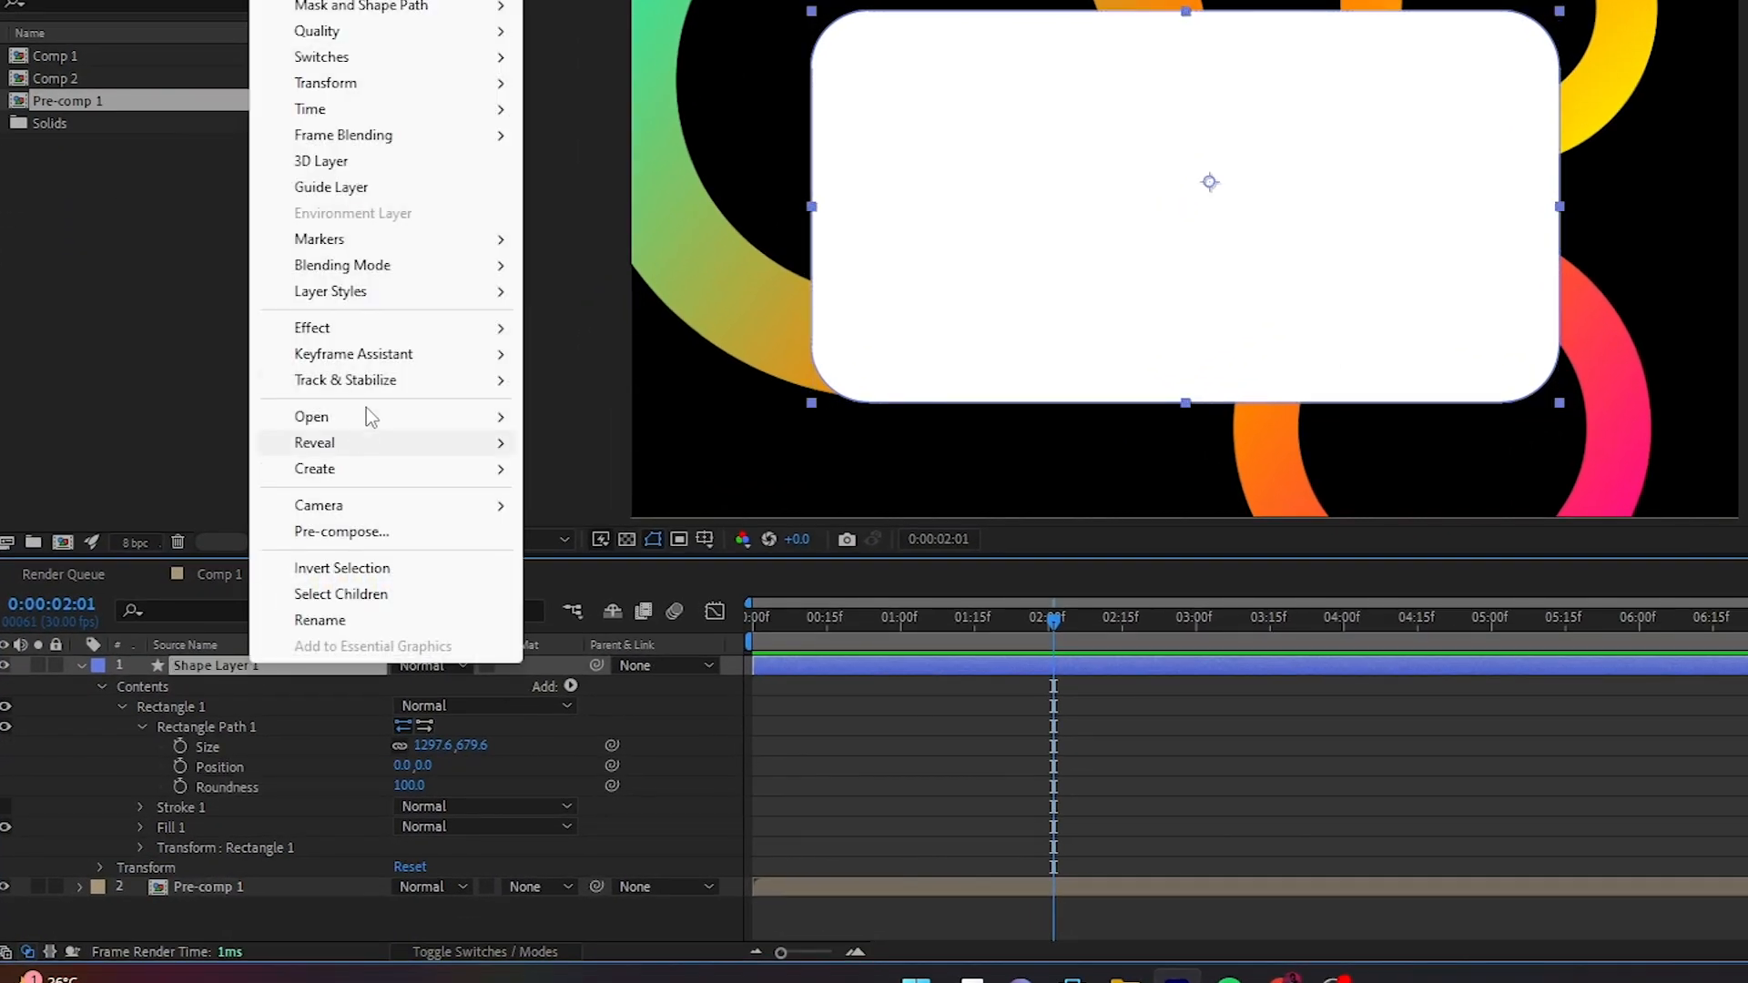
{"action": "mouse_move", "coordinate": [476, 300]}
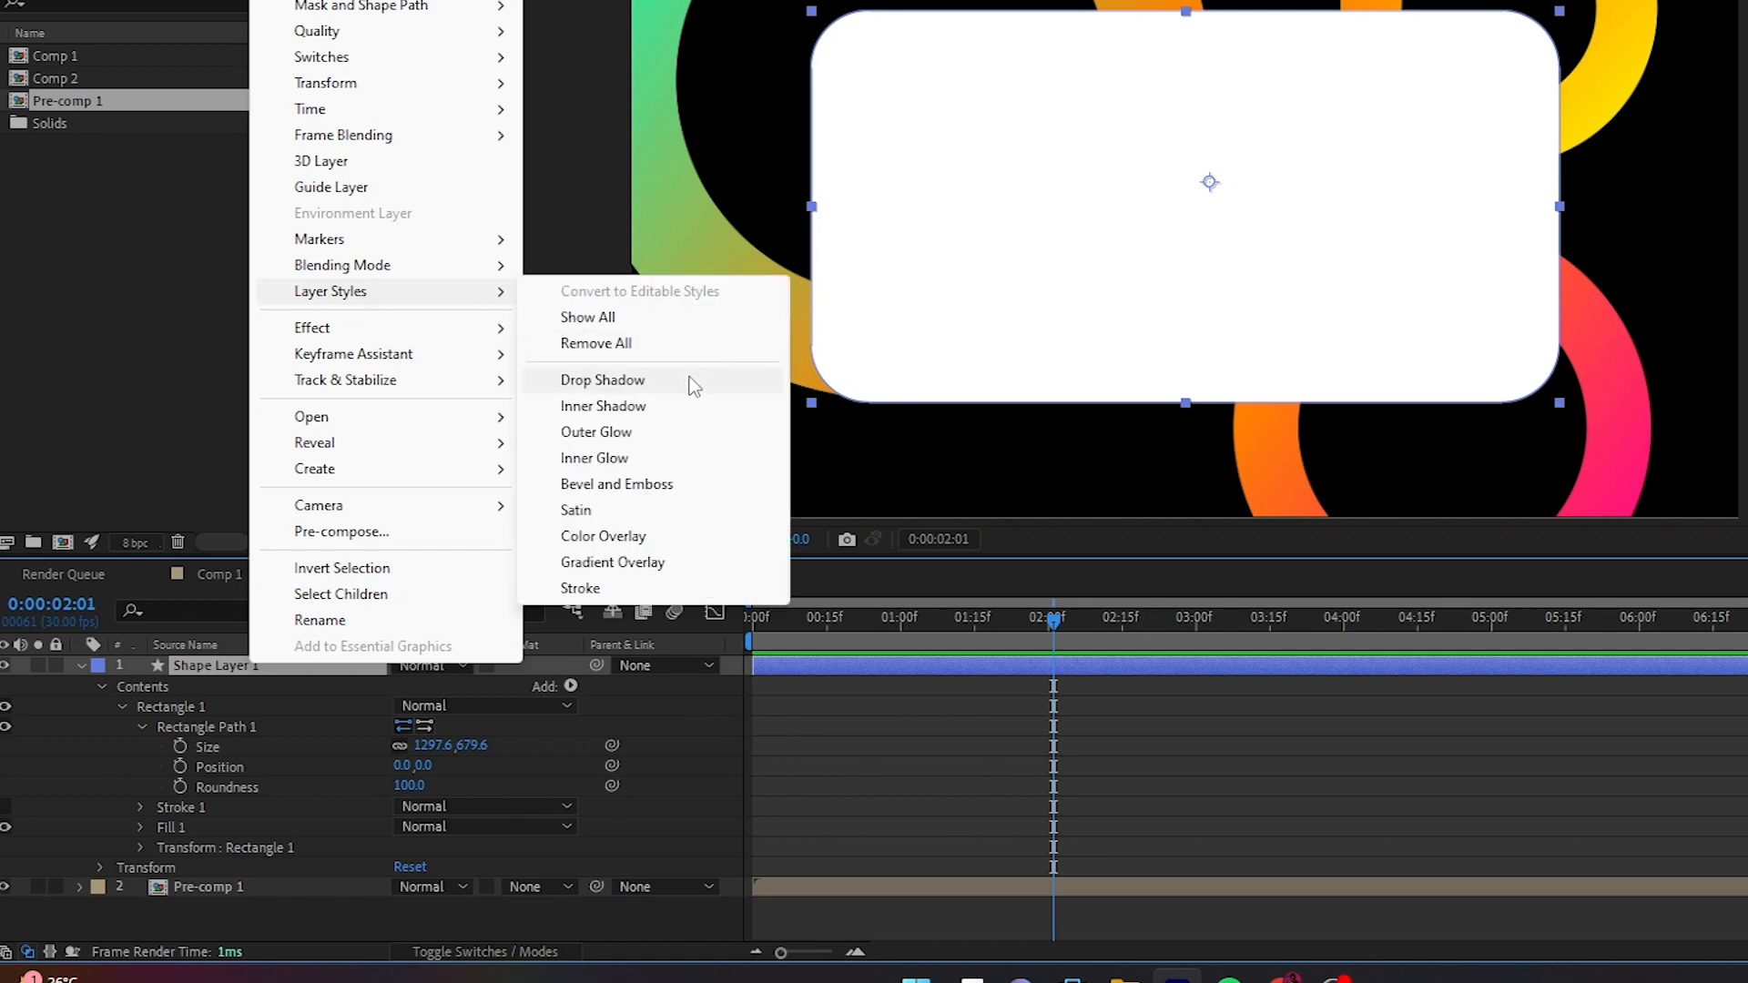
{"action": "left_click", "coordinate": [619, 386]}
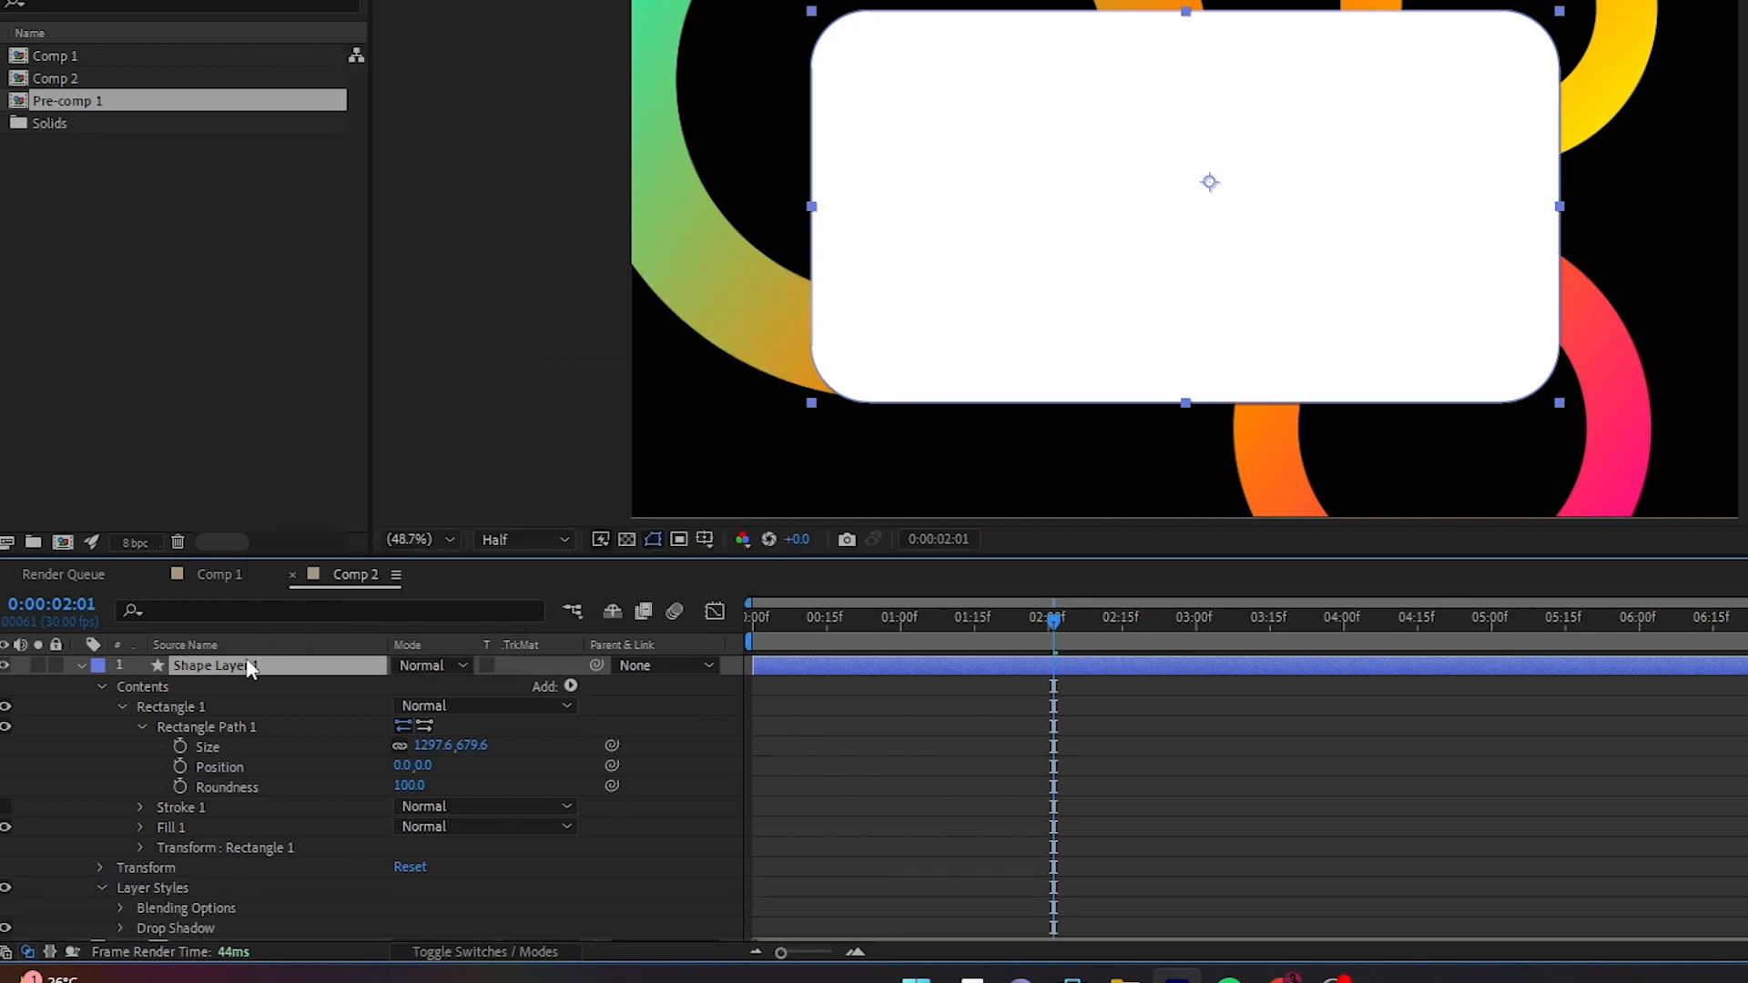
{"action": "right_click", "coordinate": [248, 663]}
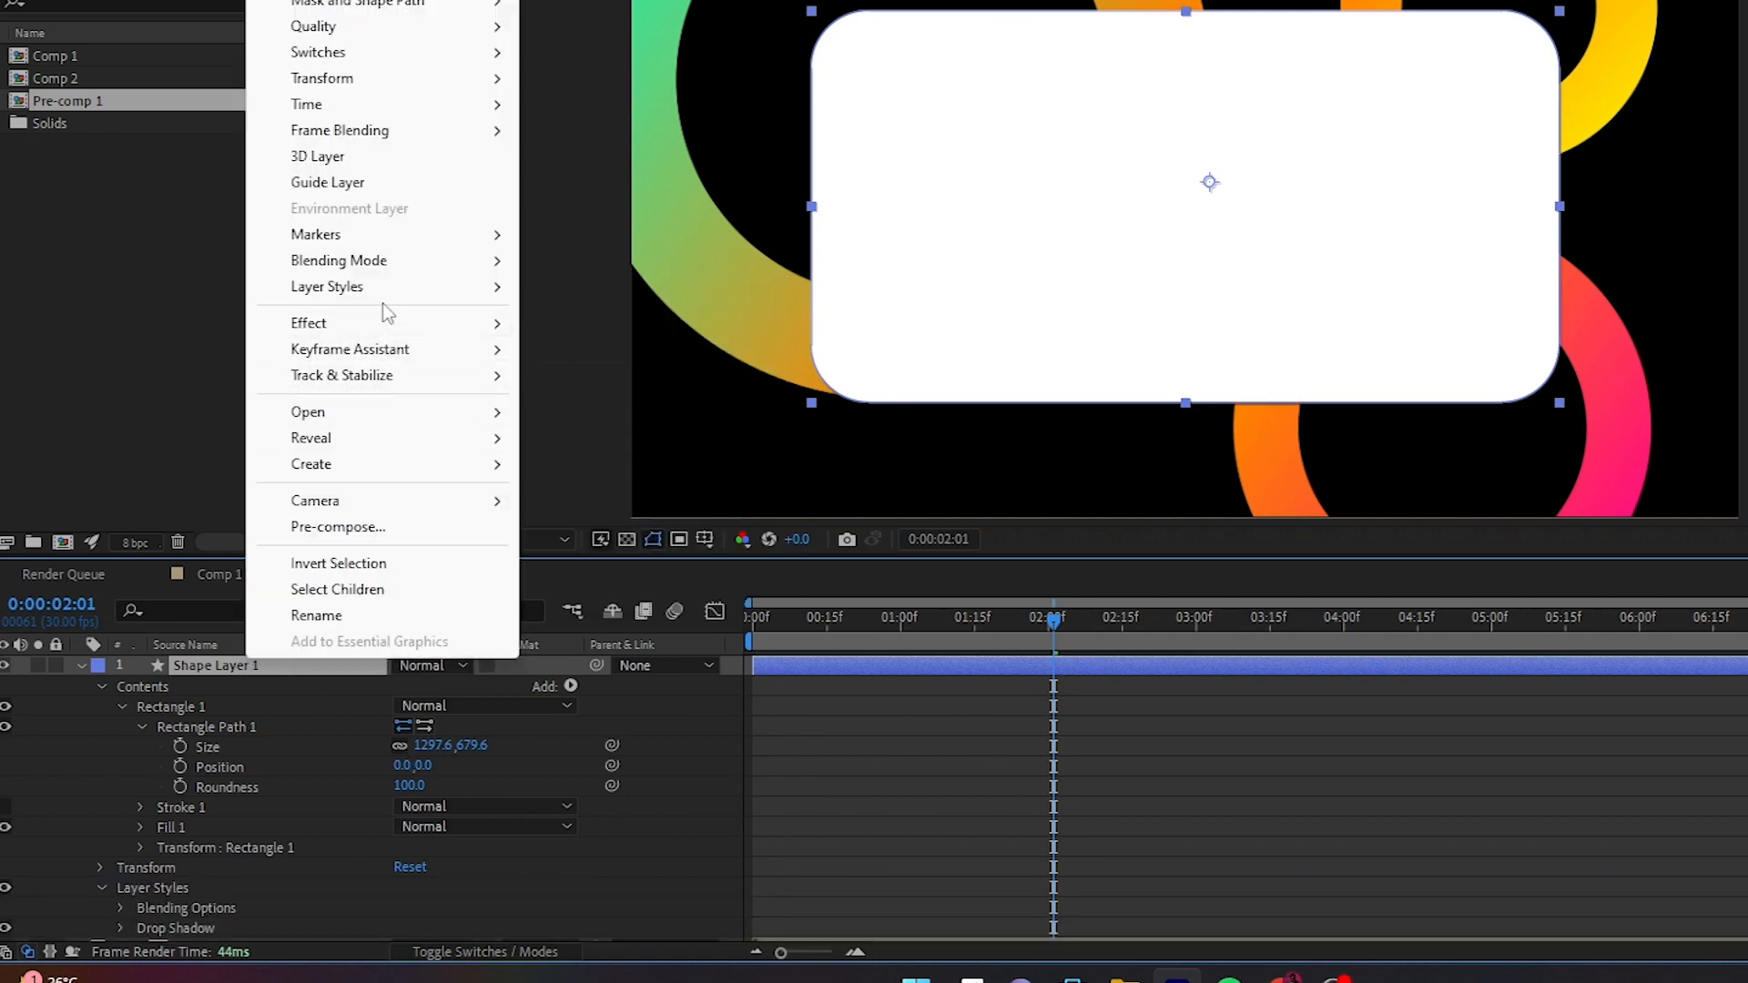
{"action": "mouse_move", "coordinate": [381, 293]}
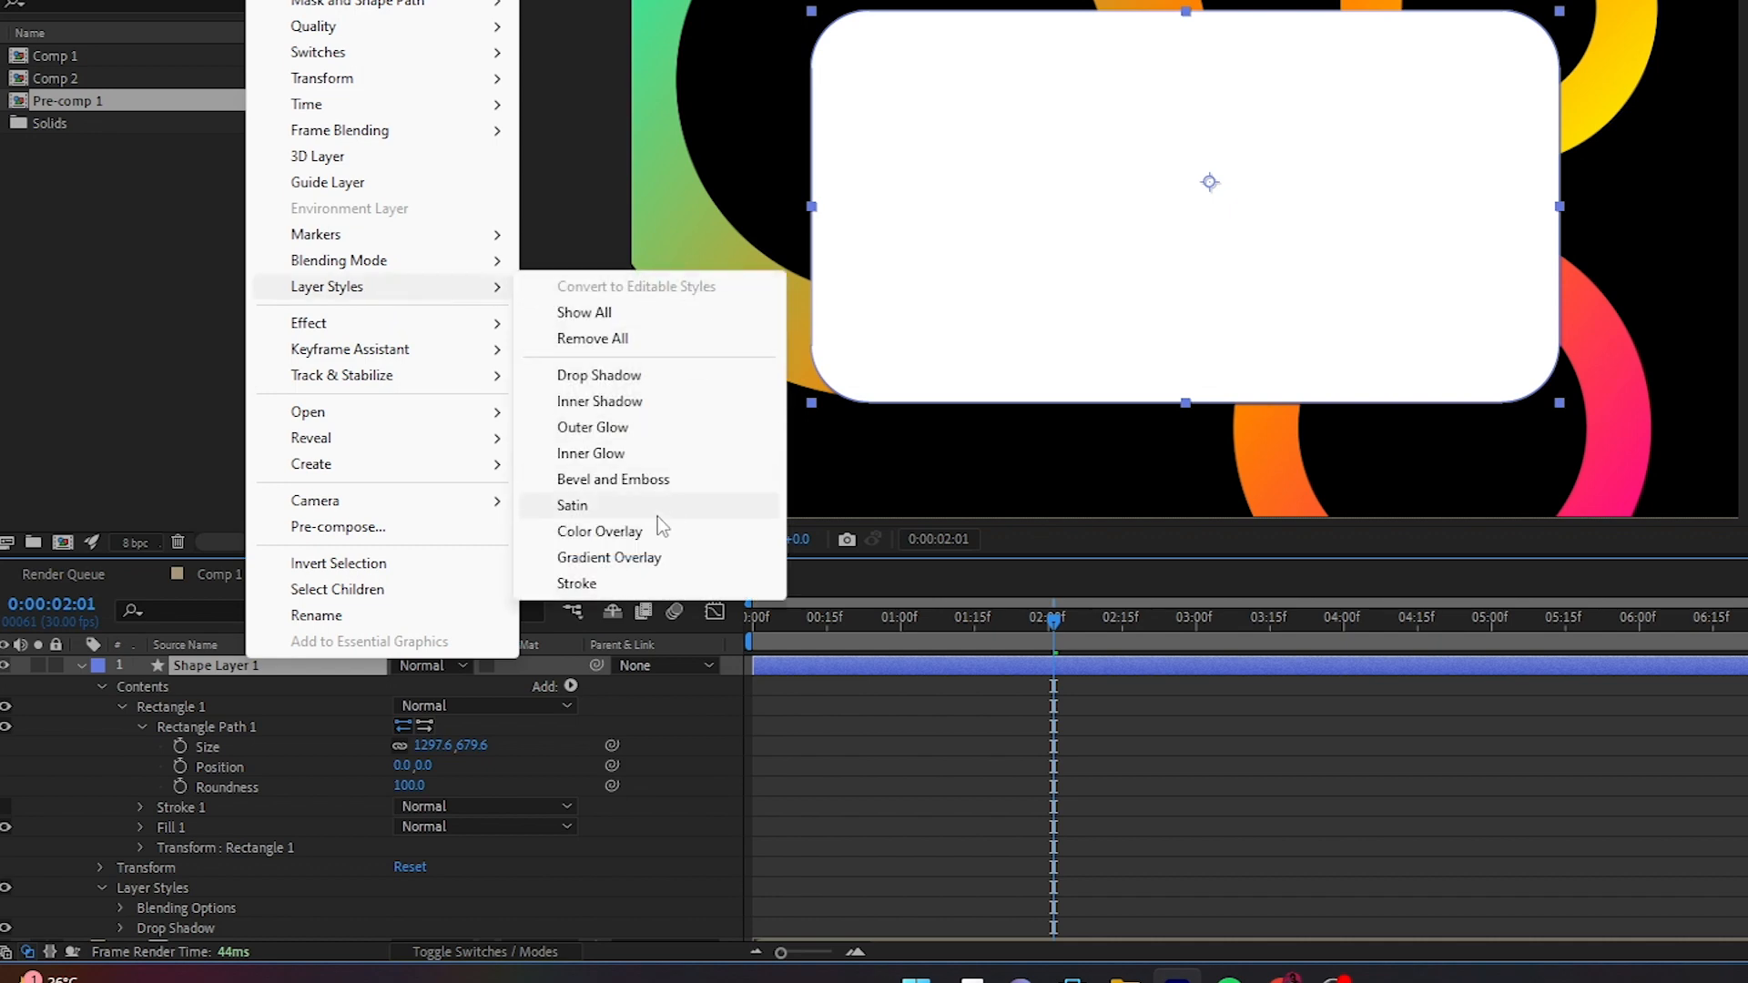
{"action": "left_click", "coordinate": [625, 456]}
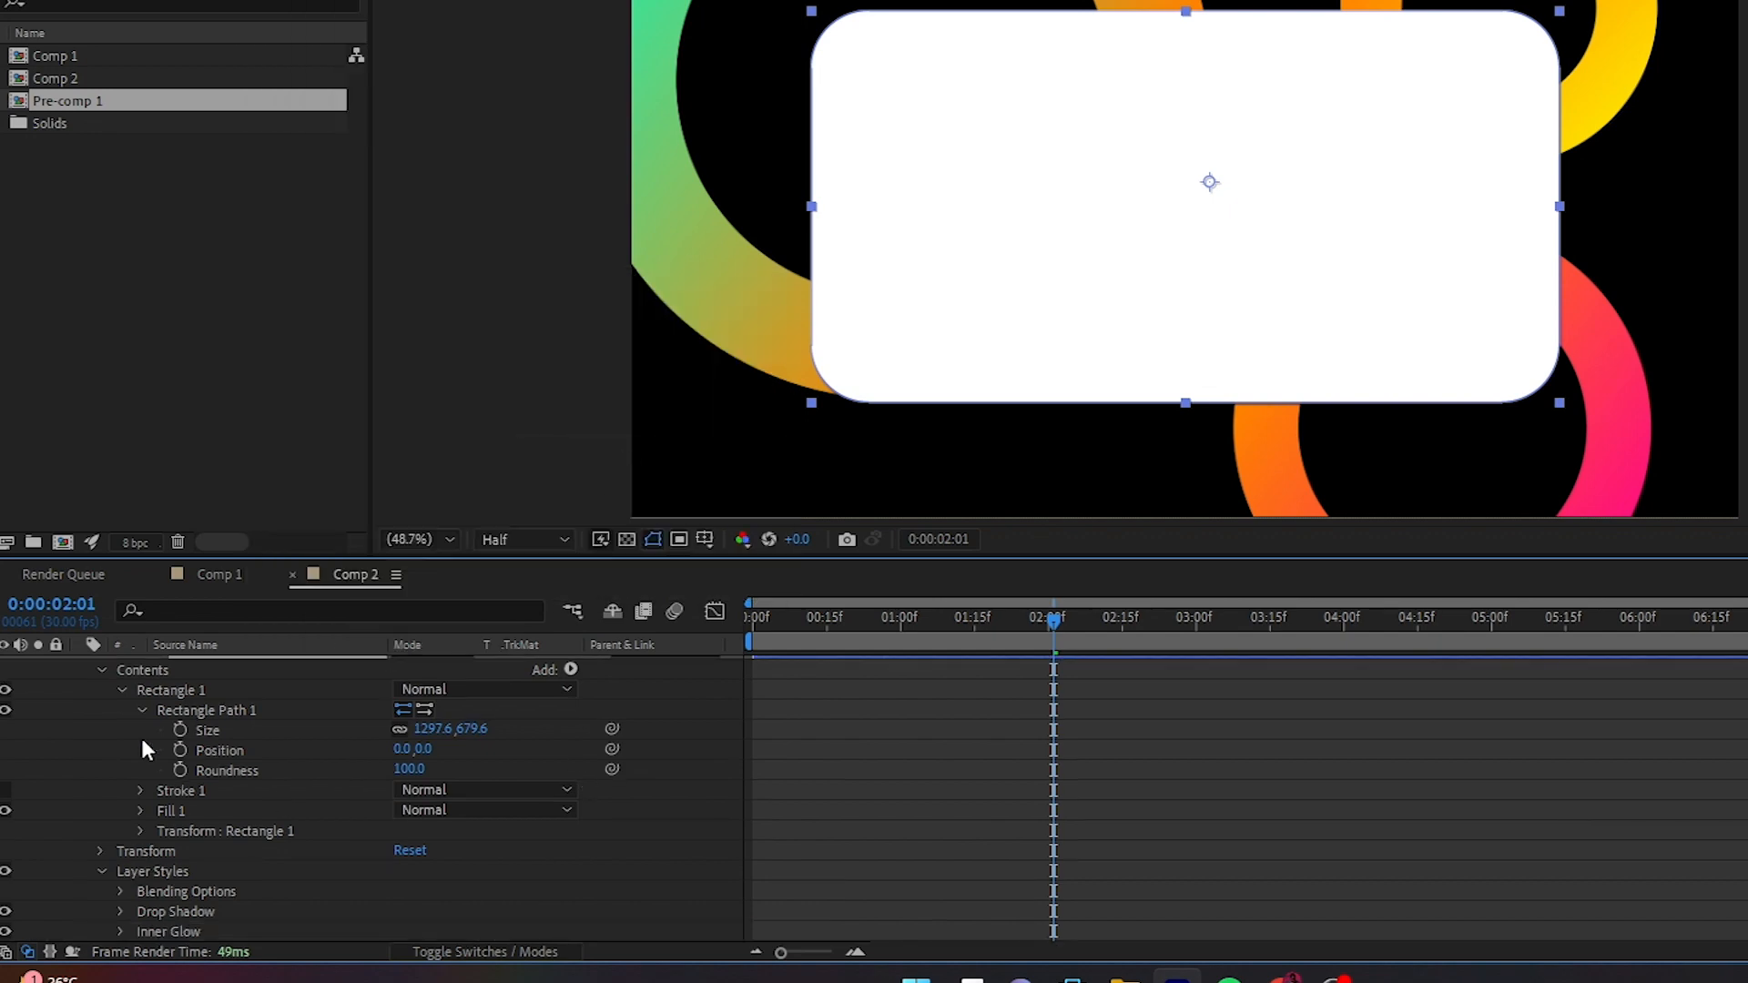
- Set the rectangle's drop shadow to 20% opacity and a size of 20
{"action": "scroll", "coordinate": [140, 735], "scroll_direction": "down", "scroll_amount": 1}
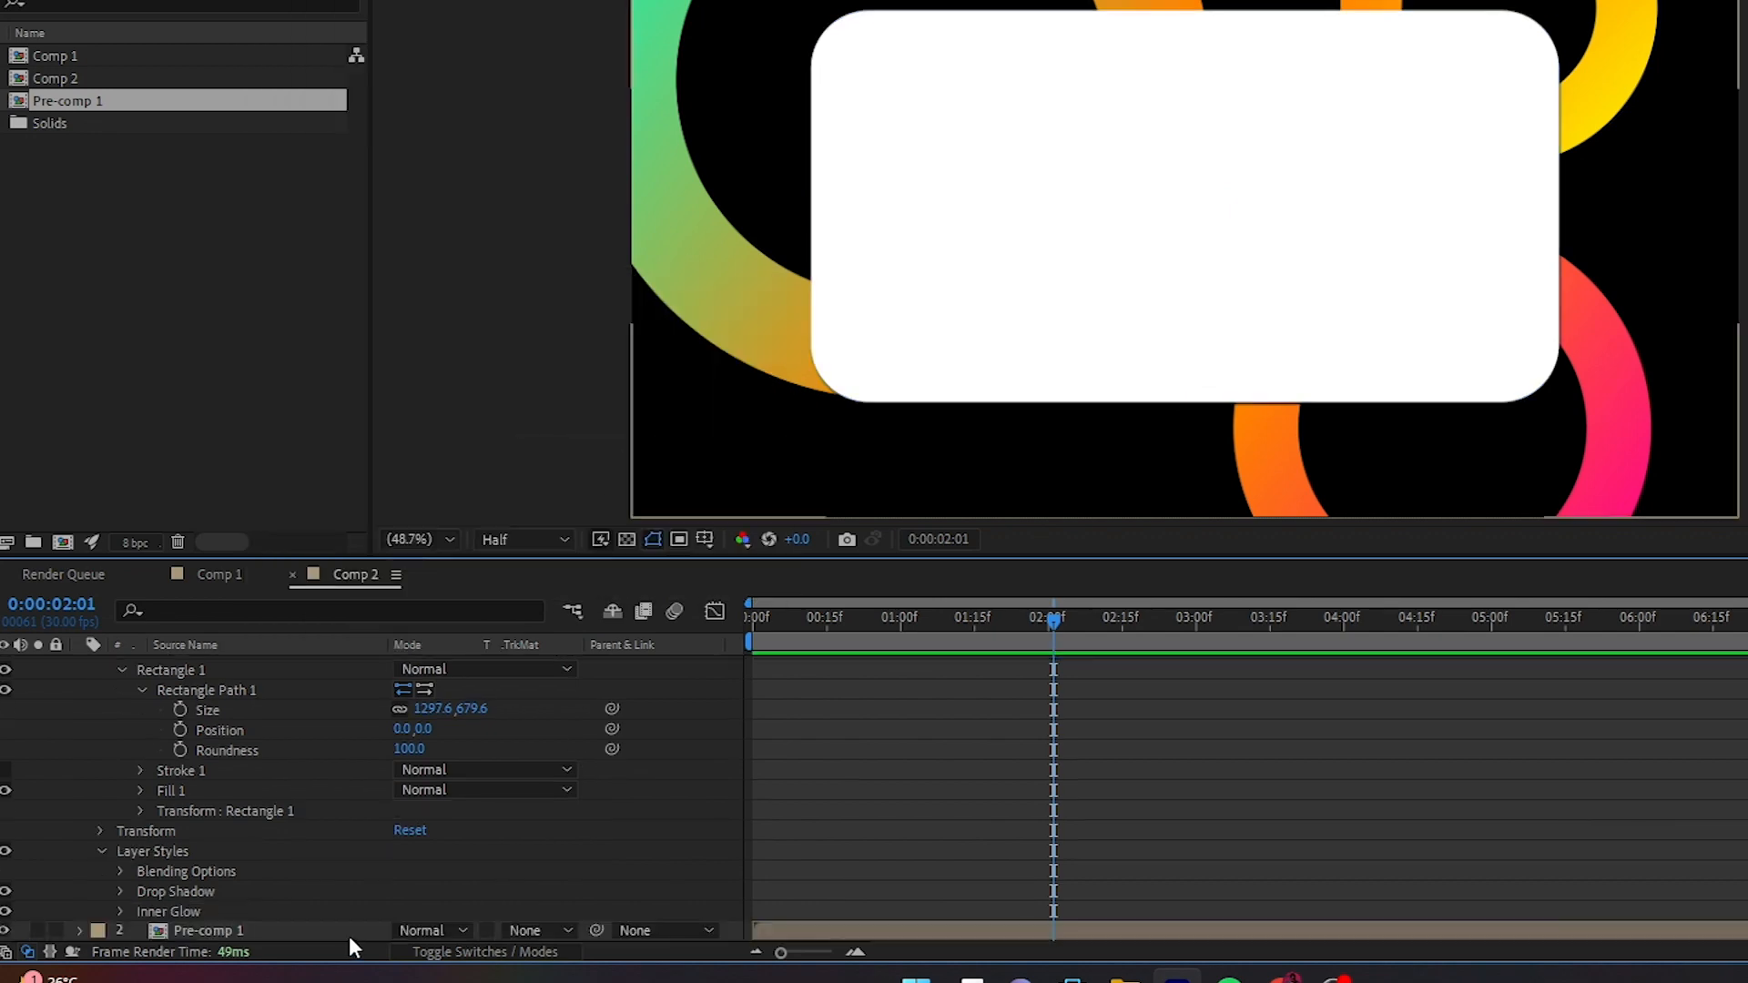
{"action": "left_click", "coordinate": [119, 891]}
{"action": "left_click", "coordinate": [402, 790]}
{"action": "type", "text": "20"}
{"action": "key", "text": "Return"}
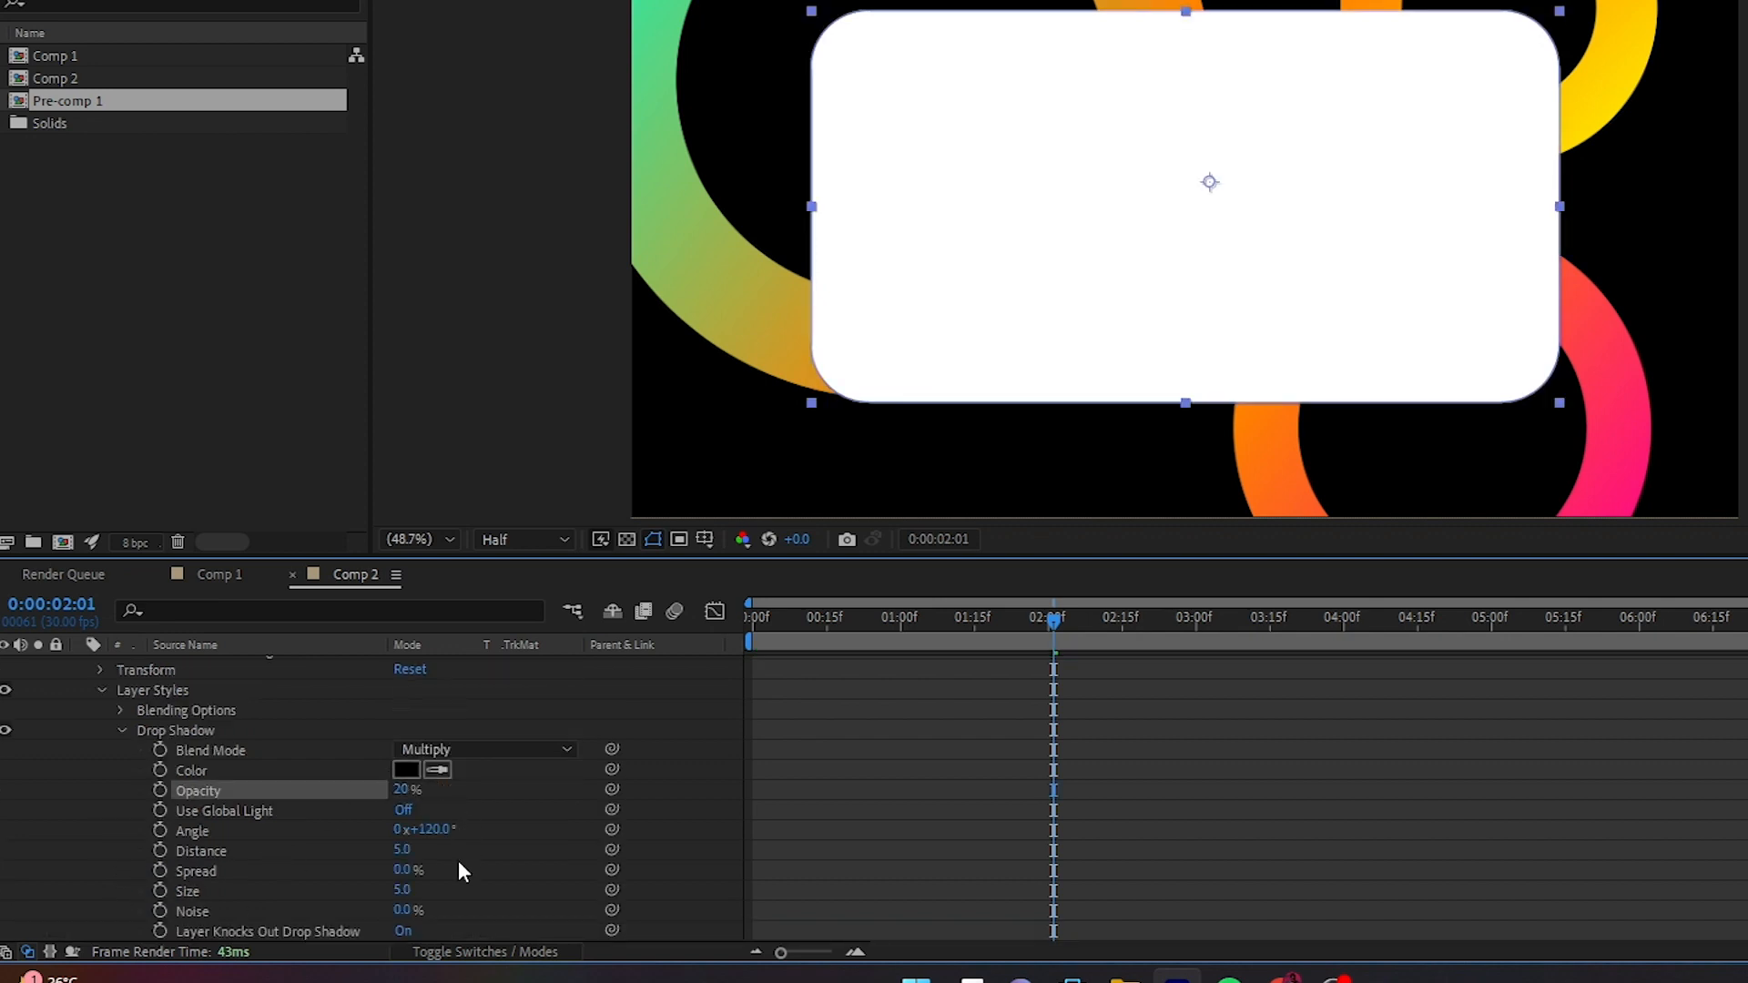
{"action": "left_click", "coordinate": [405, 884]}
{"action": "type", "text": "200"}
{"action": "key", "text": "Return"}
{"action": "left_click", "coordinate": [122, 731]}
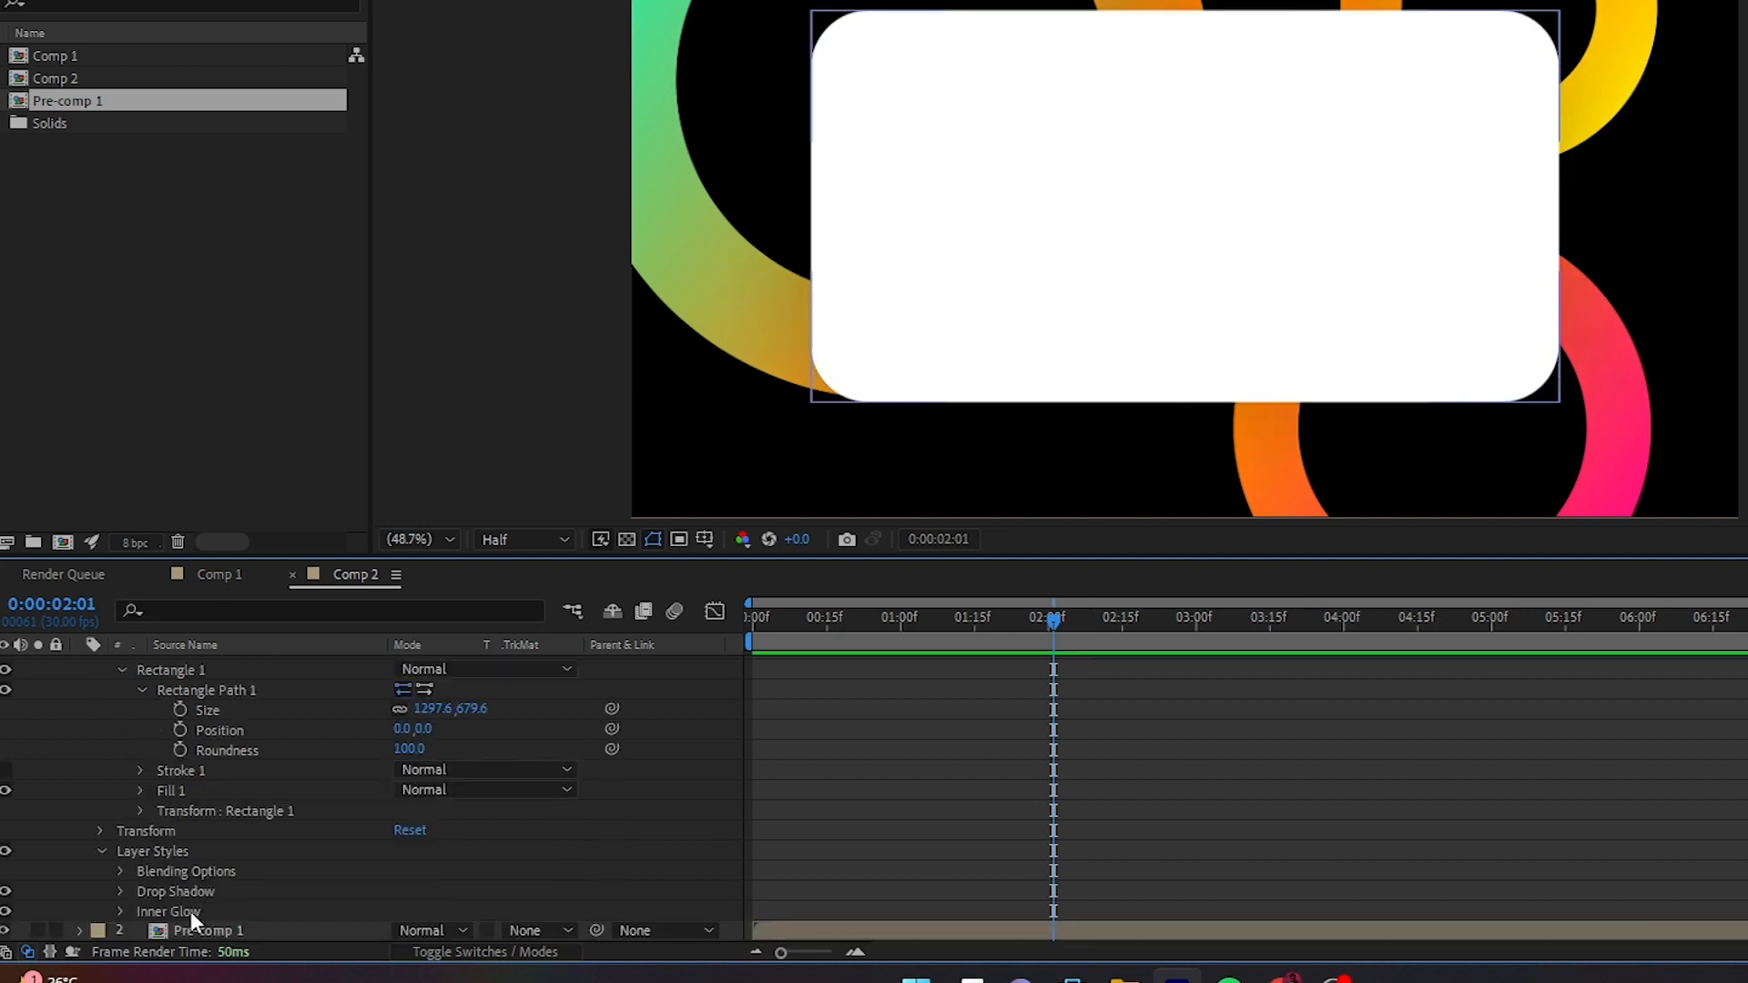
- Set the rectangle's inner glow to 10% opacity, white color and a size of 40
{"action": "left_click", "coordinate": [121, 912]}
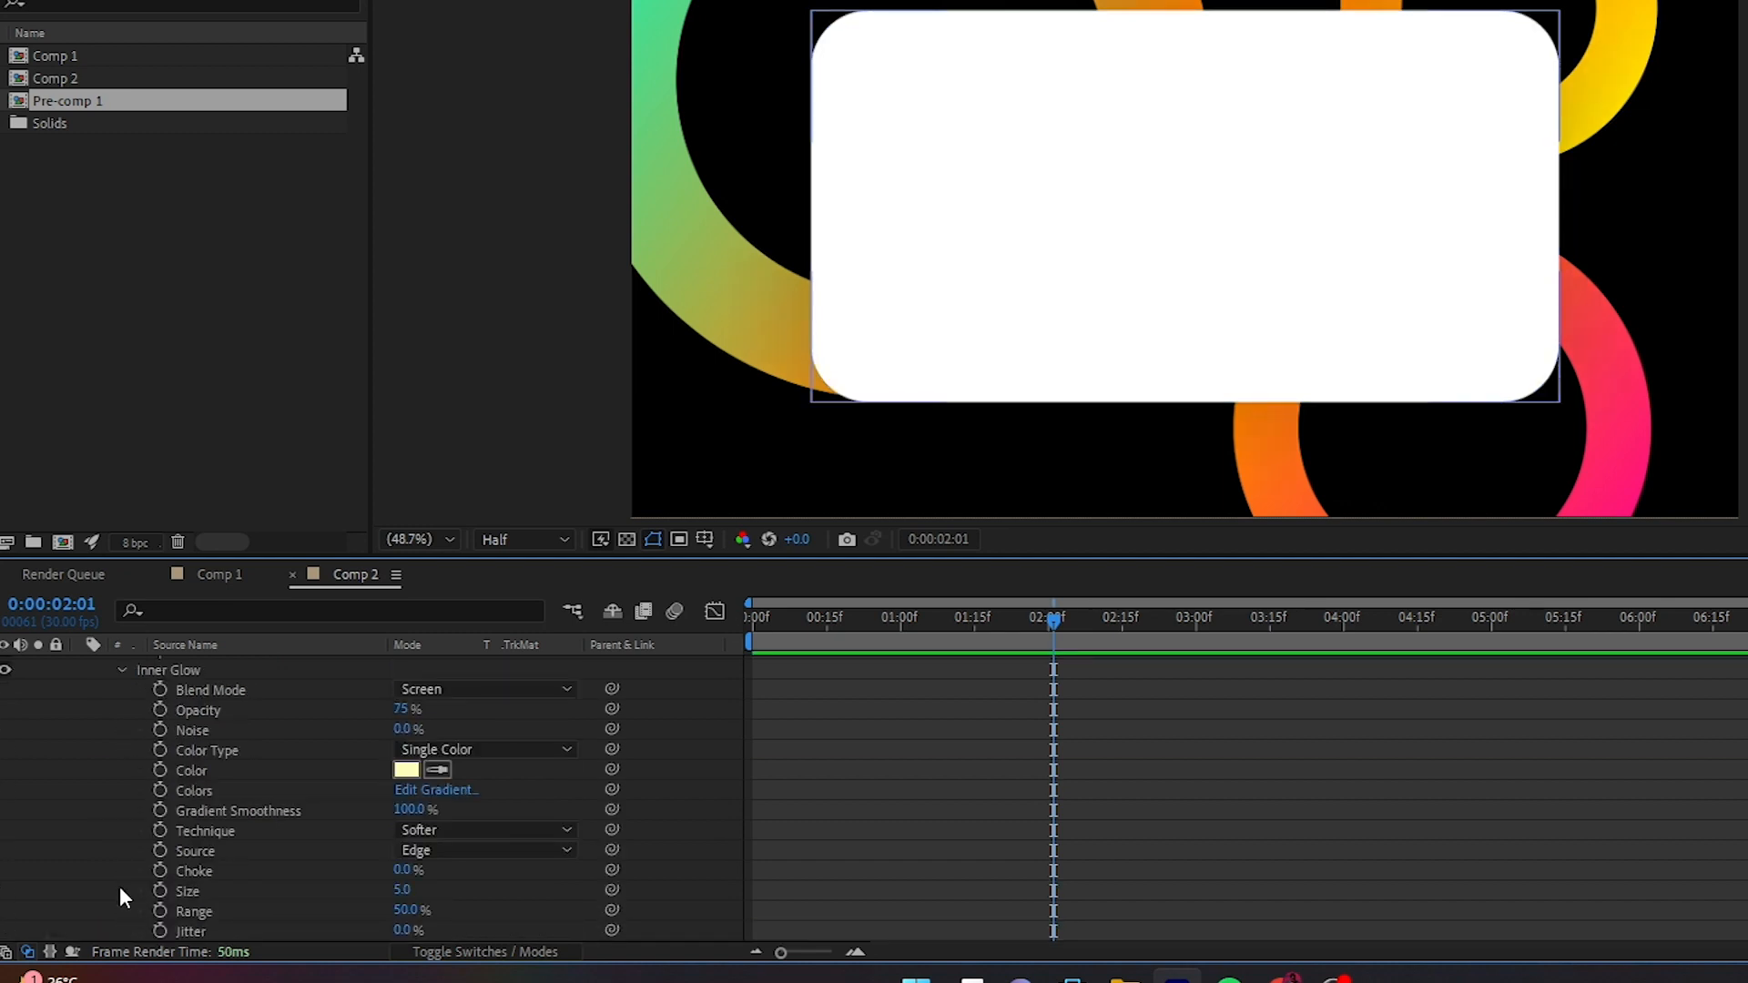
{"action": "left_click", "coordinate": [404, 710]}
{"action": "type", "text": "10"}
{"action": "key", "text": "Return"}
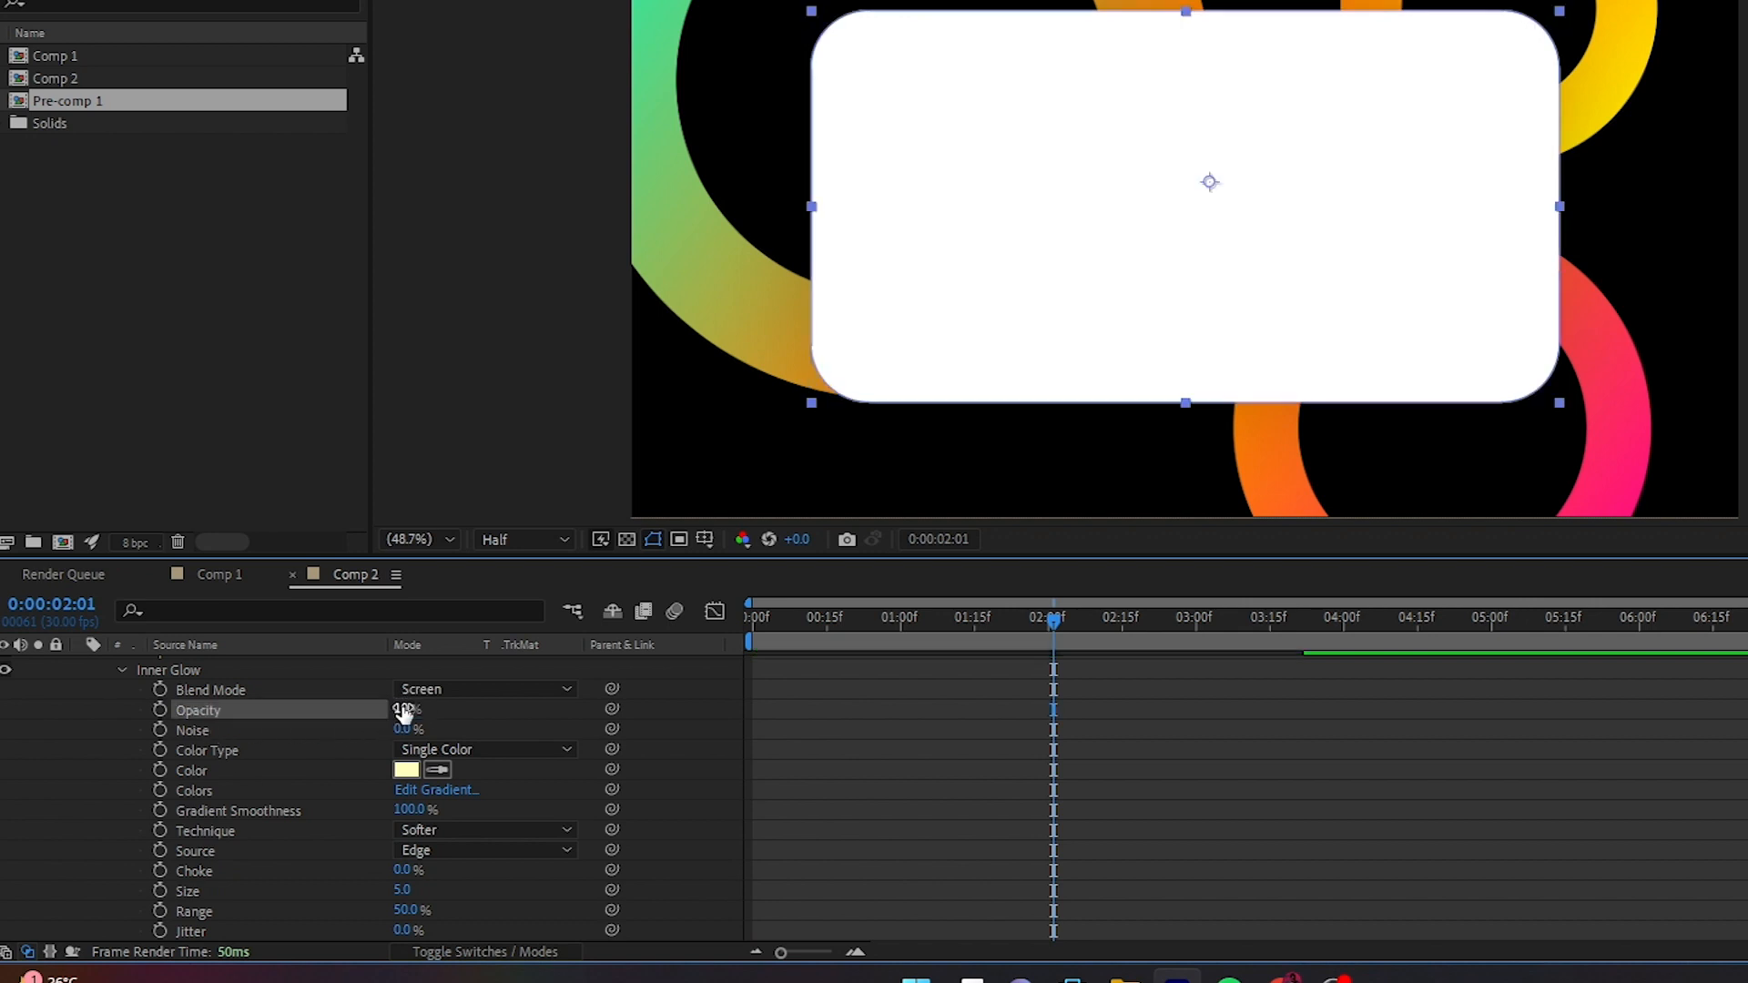
{"action": "left_click", "coordinate": [406, 770]}
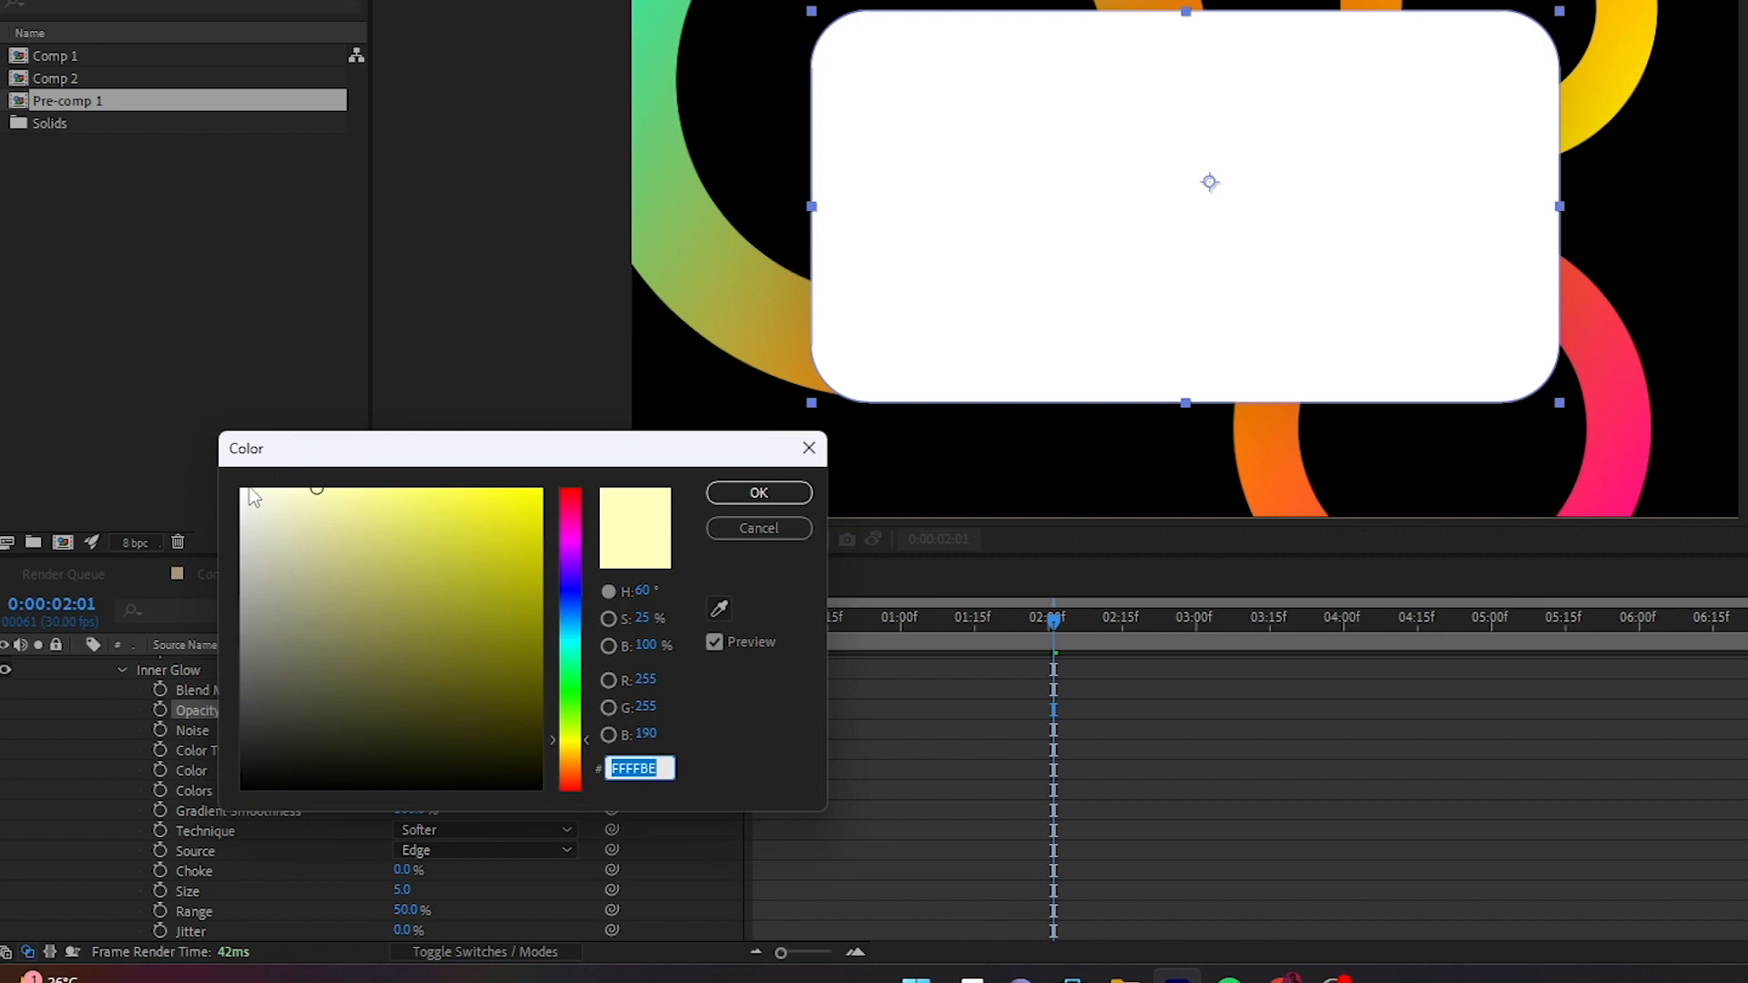
{"action": "left_click_drag", "start_coordinate": [253, 497], "coordinate": [133, 425]}
{"action": "left_click", "coordinate": [756, 493]}
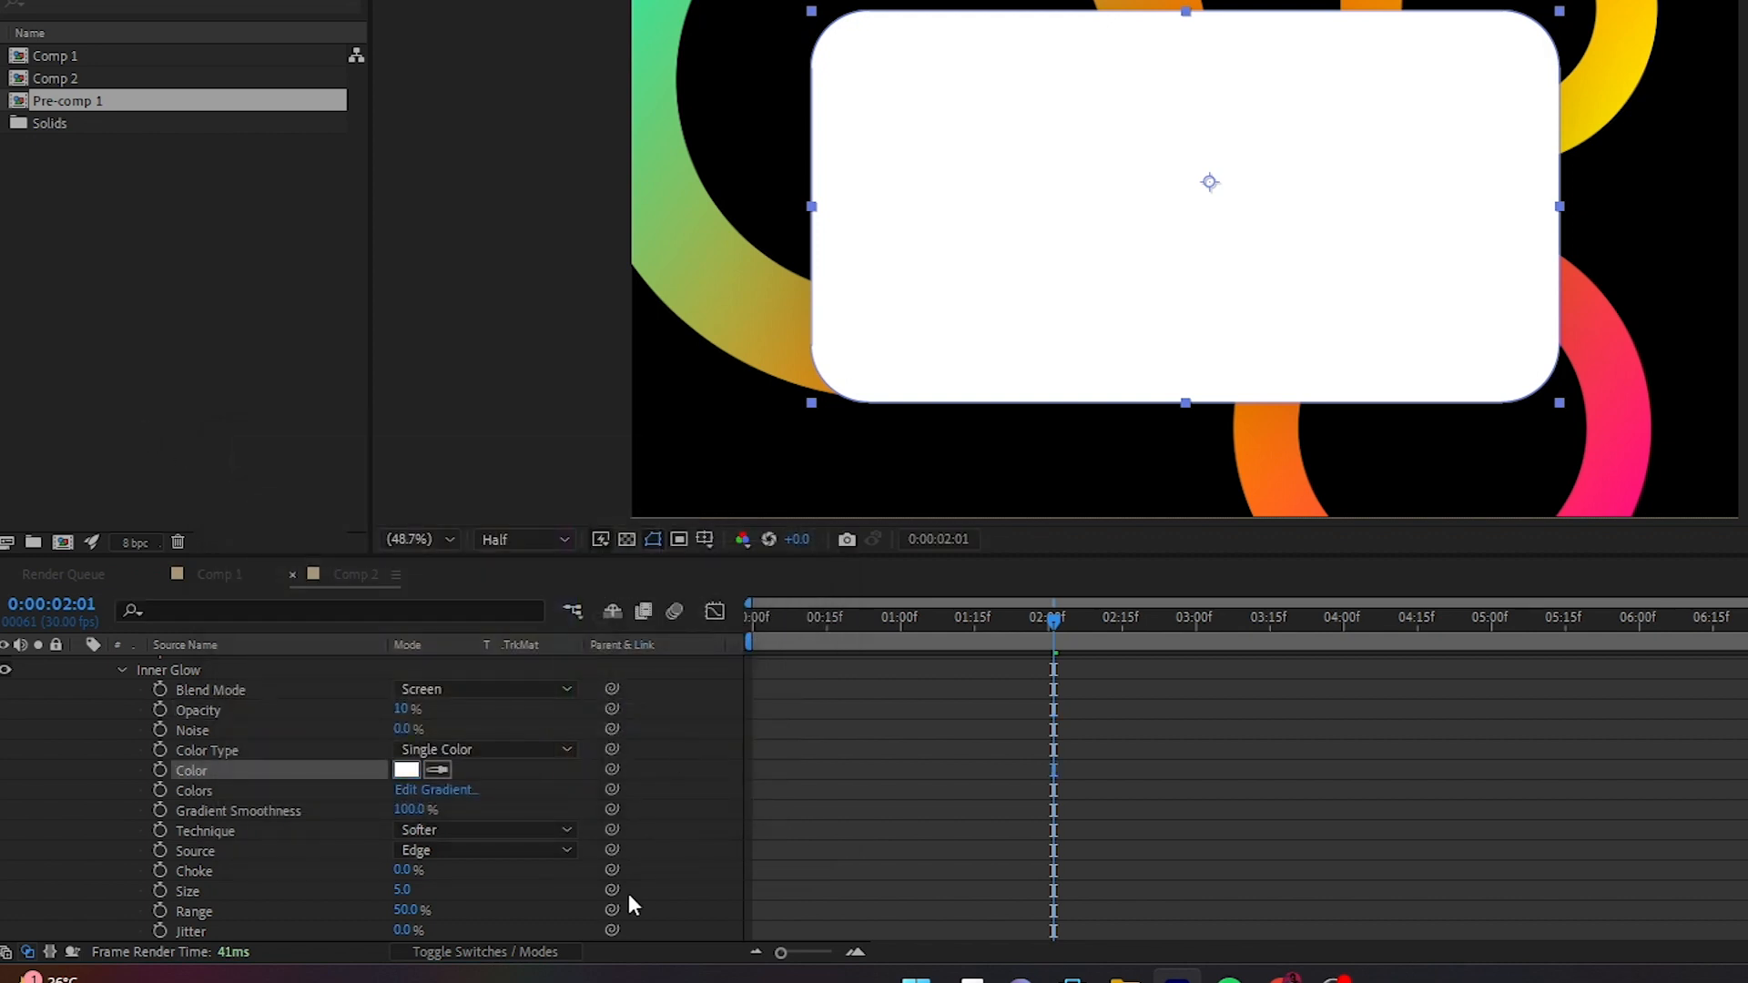
{"action": "left_click", "coordinate": [402, 892]}
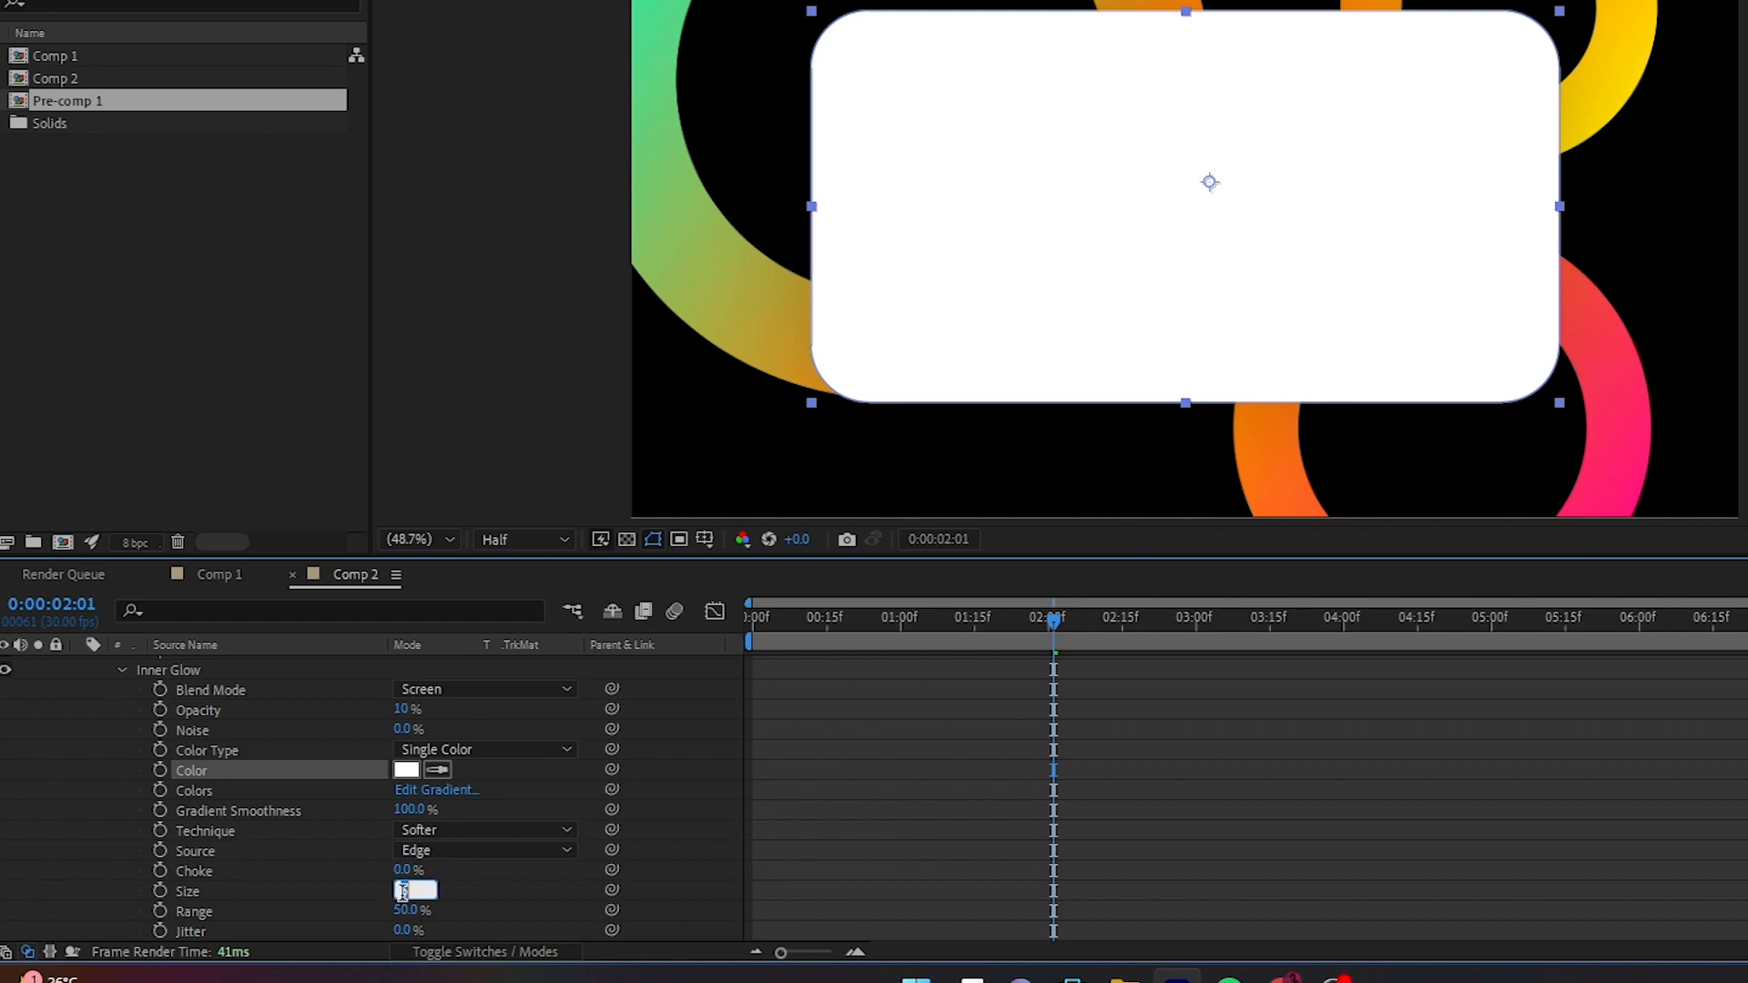
{"action": "type", "text": "40"}
{"action": "key", "text": "Return"}
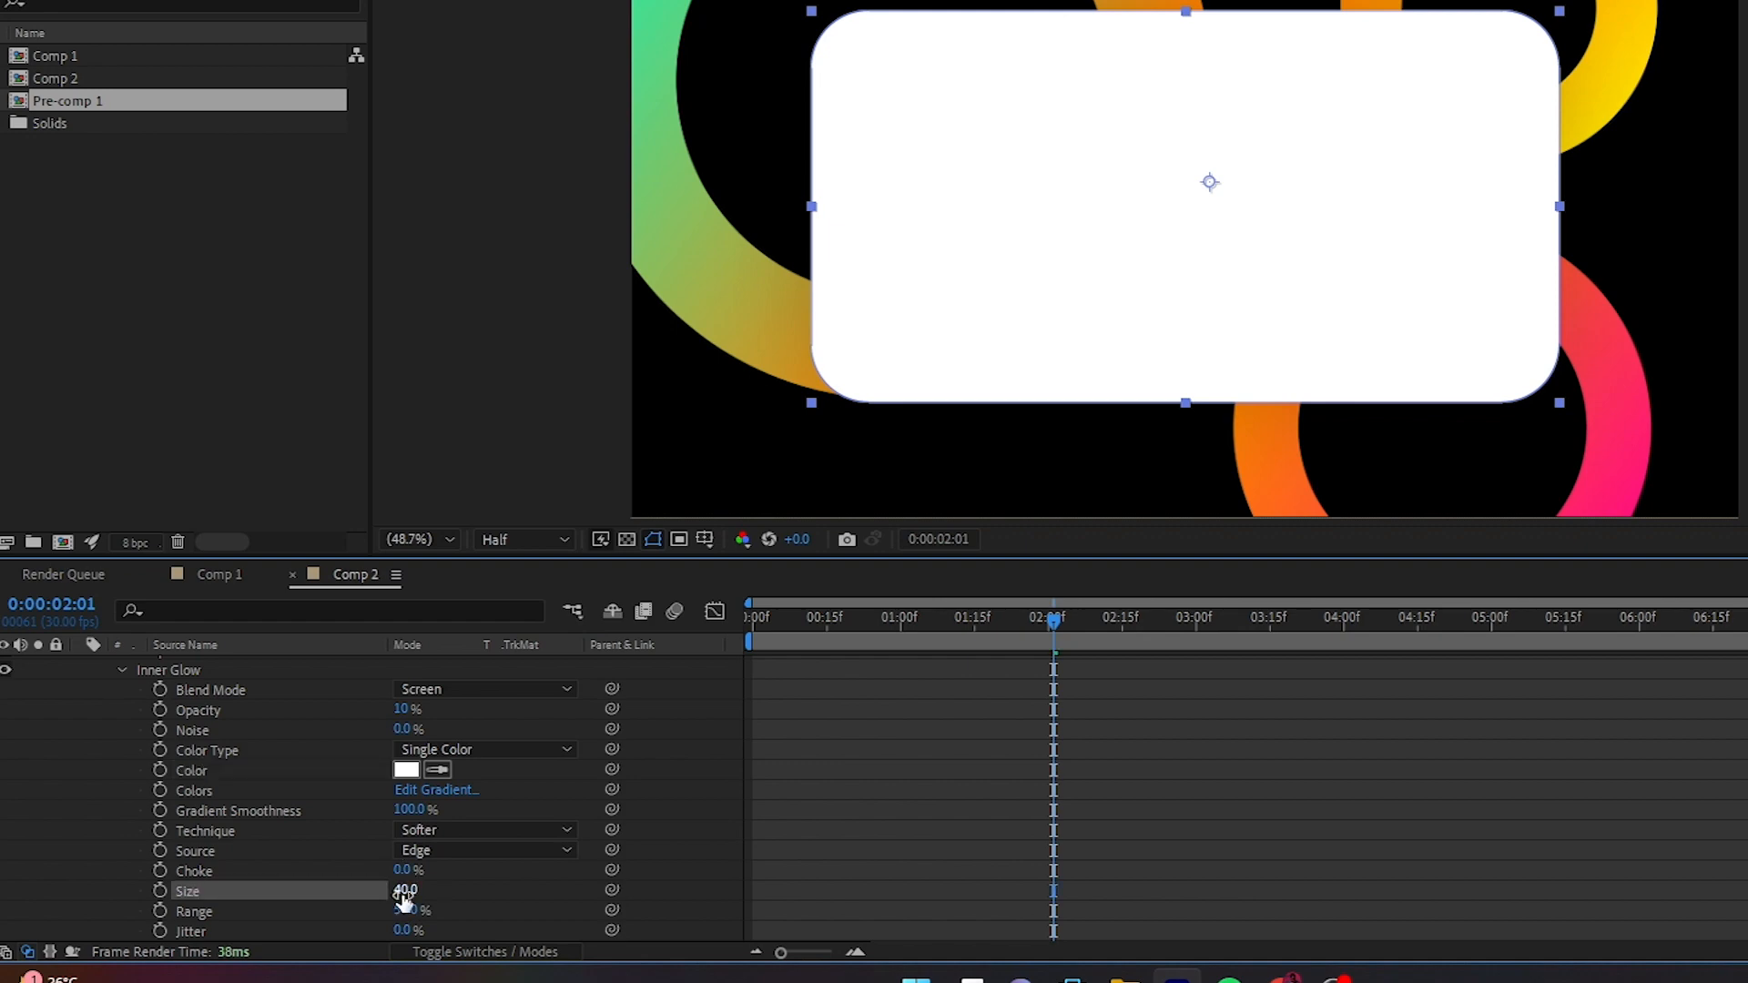
- Set the Fill Opacity in the rectangle layer style's advanced blending options to 0%
{"action": "scroll", "coordinate": [173, 889], "scroll_direction": "up", "scroll_amount": 6}
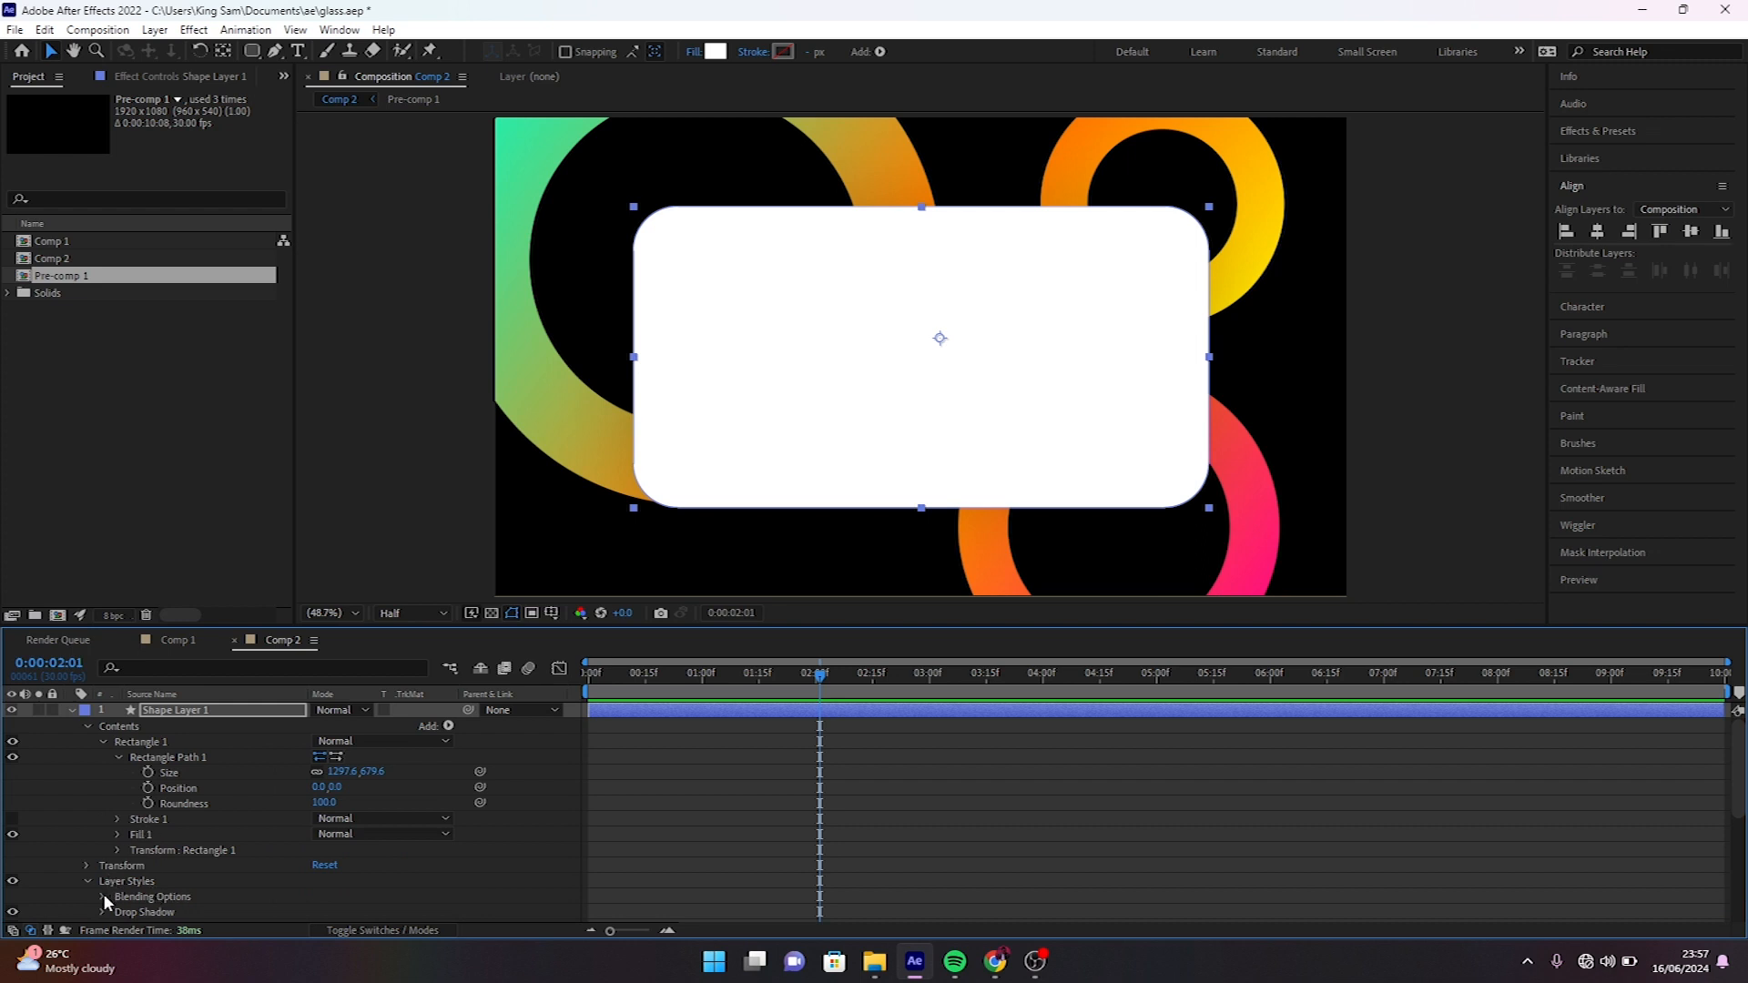
{"action": "left_click", "coordinate": [102, 897]}
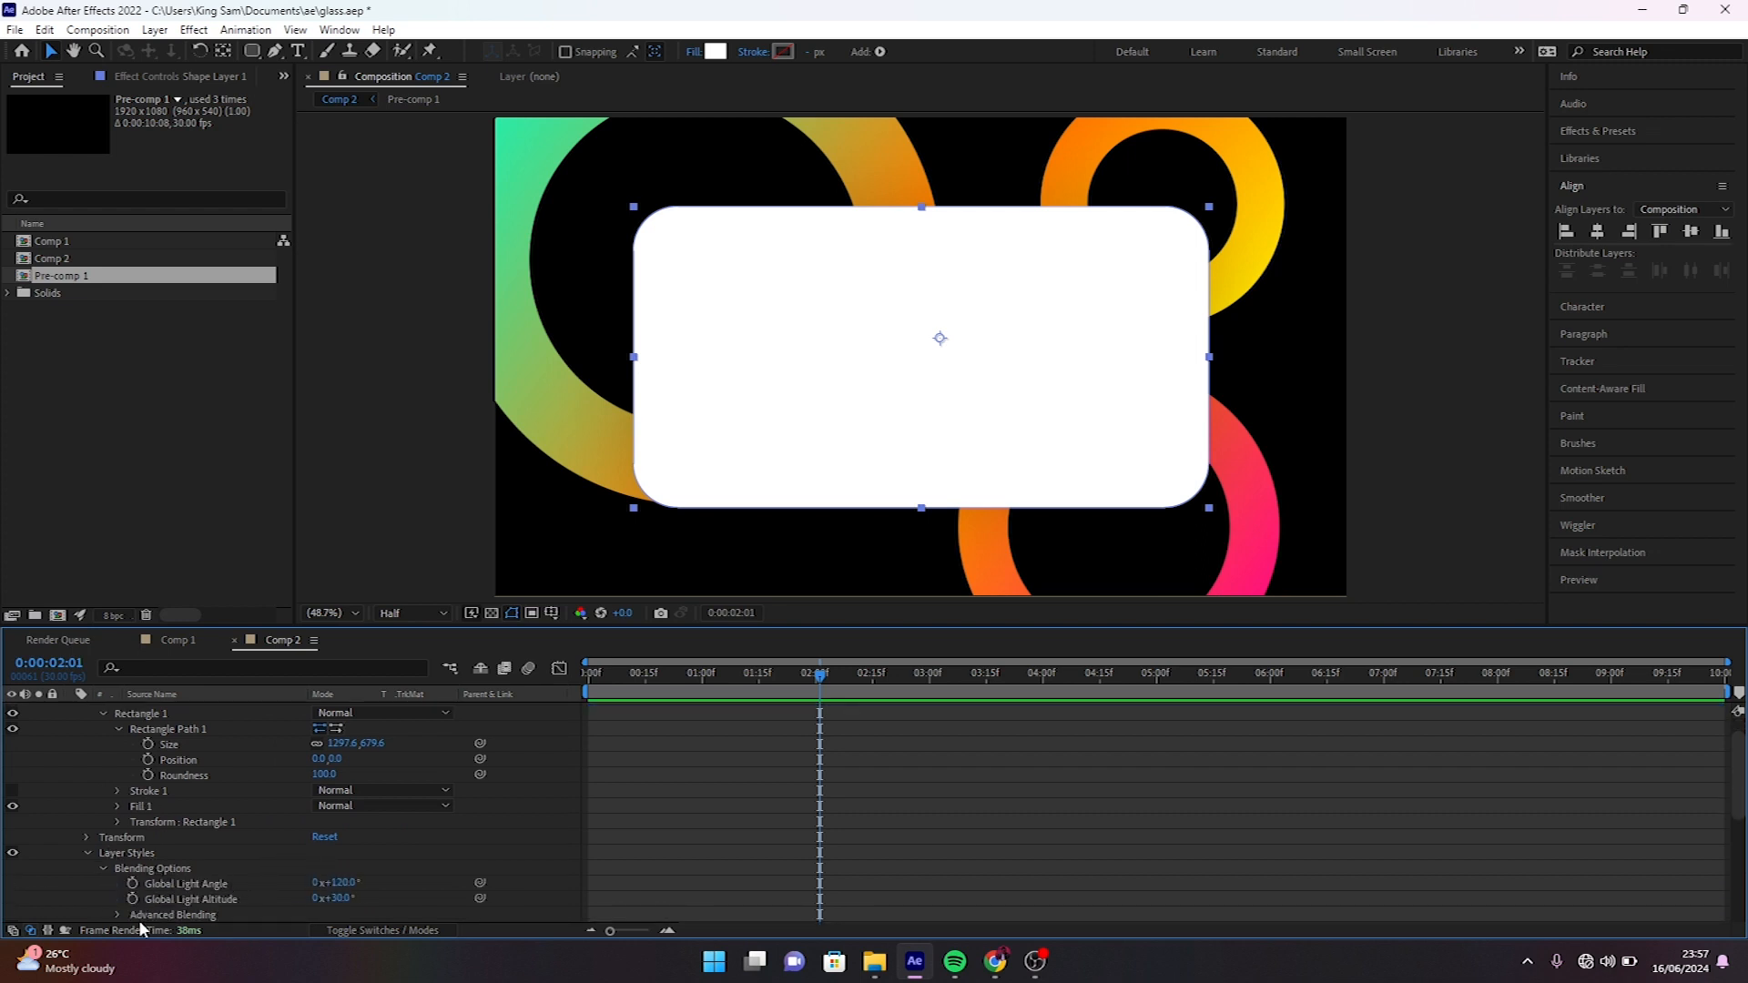
{"action": "left_click", "coordinate": [116, 914]}
{"action": "left_click", "coordinate": [322, 836]}
{"action": "type", "text": "00"}
{"action": "key", "text": "Return"}
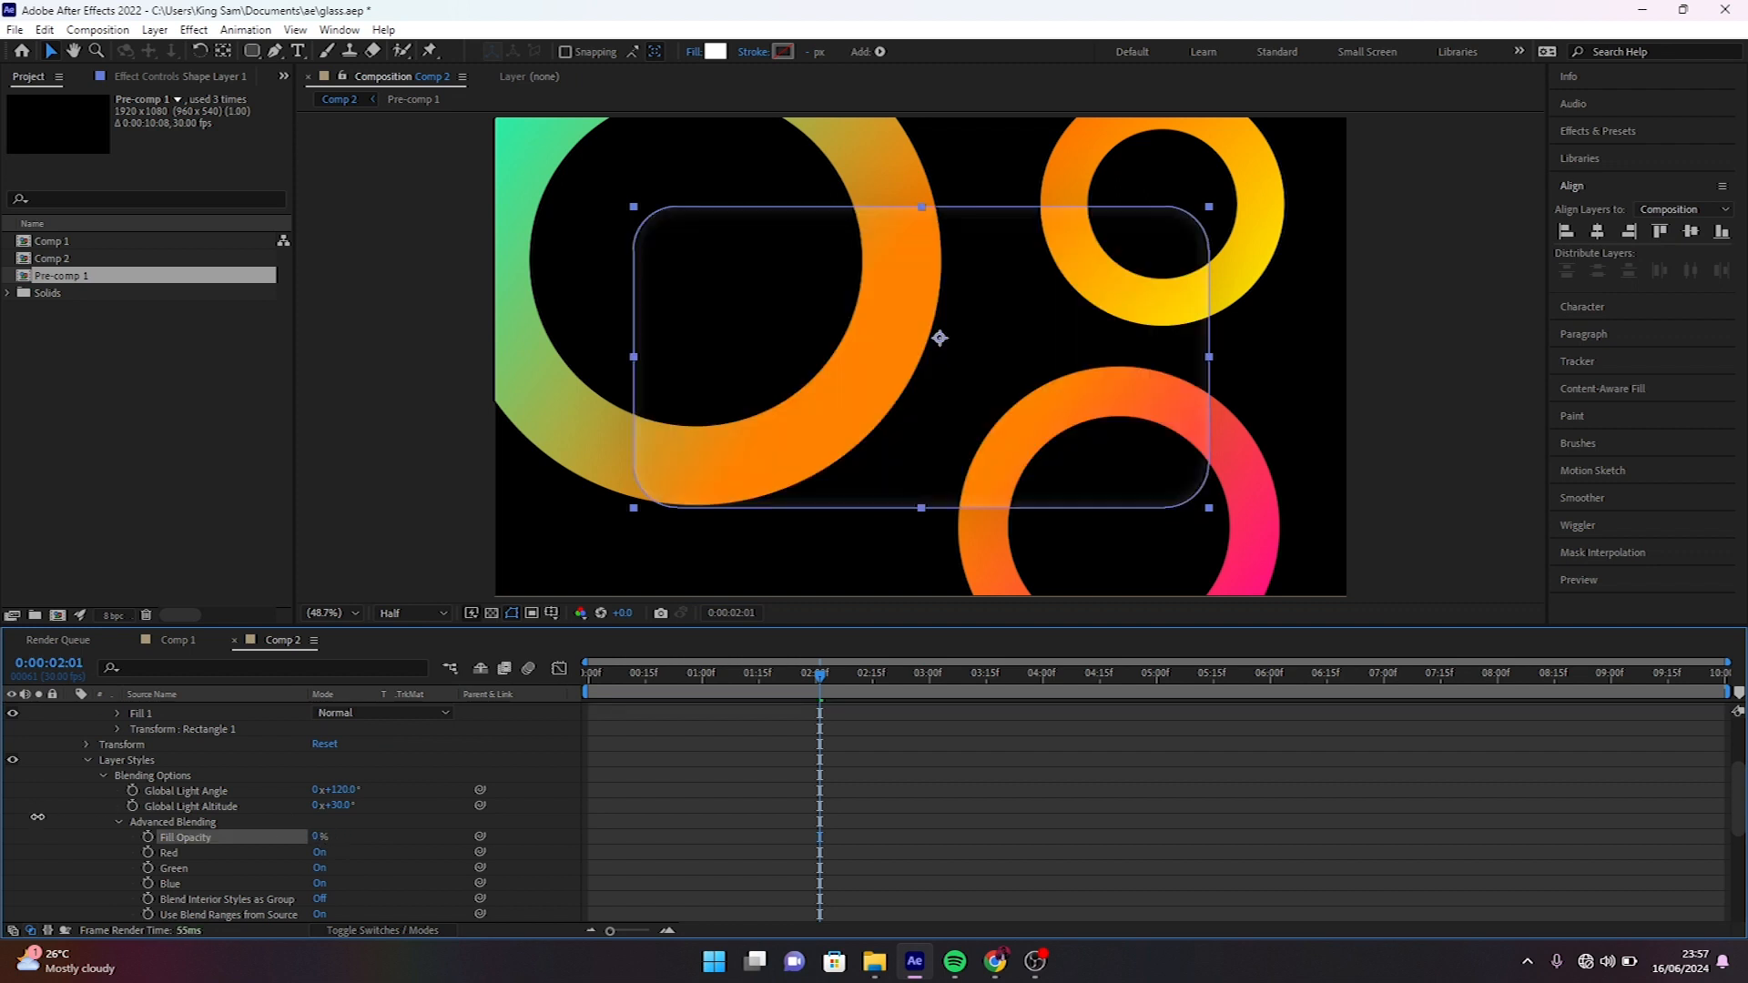
- Duplicate the rectangle's shape layer and delete all layer styles from the original Shape Layer 1
{"action": "scroll", "coordinate": [195, 730], "scroll_direction": "up", "scroll_amount": 3}
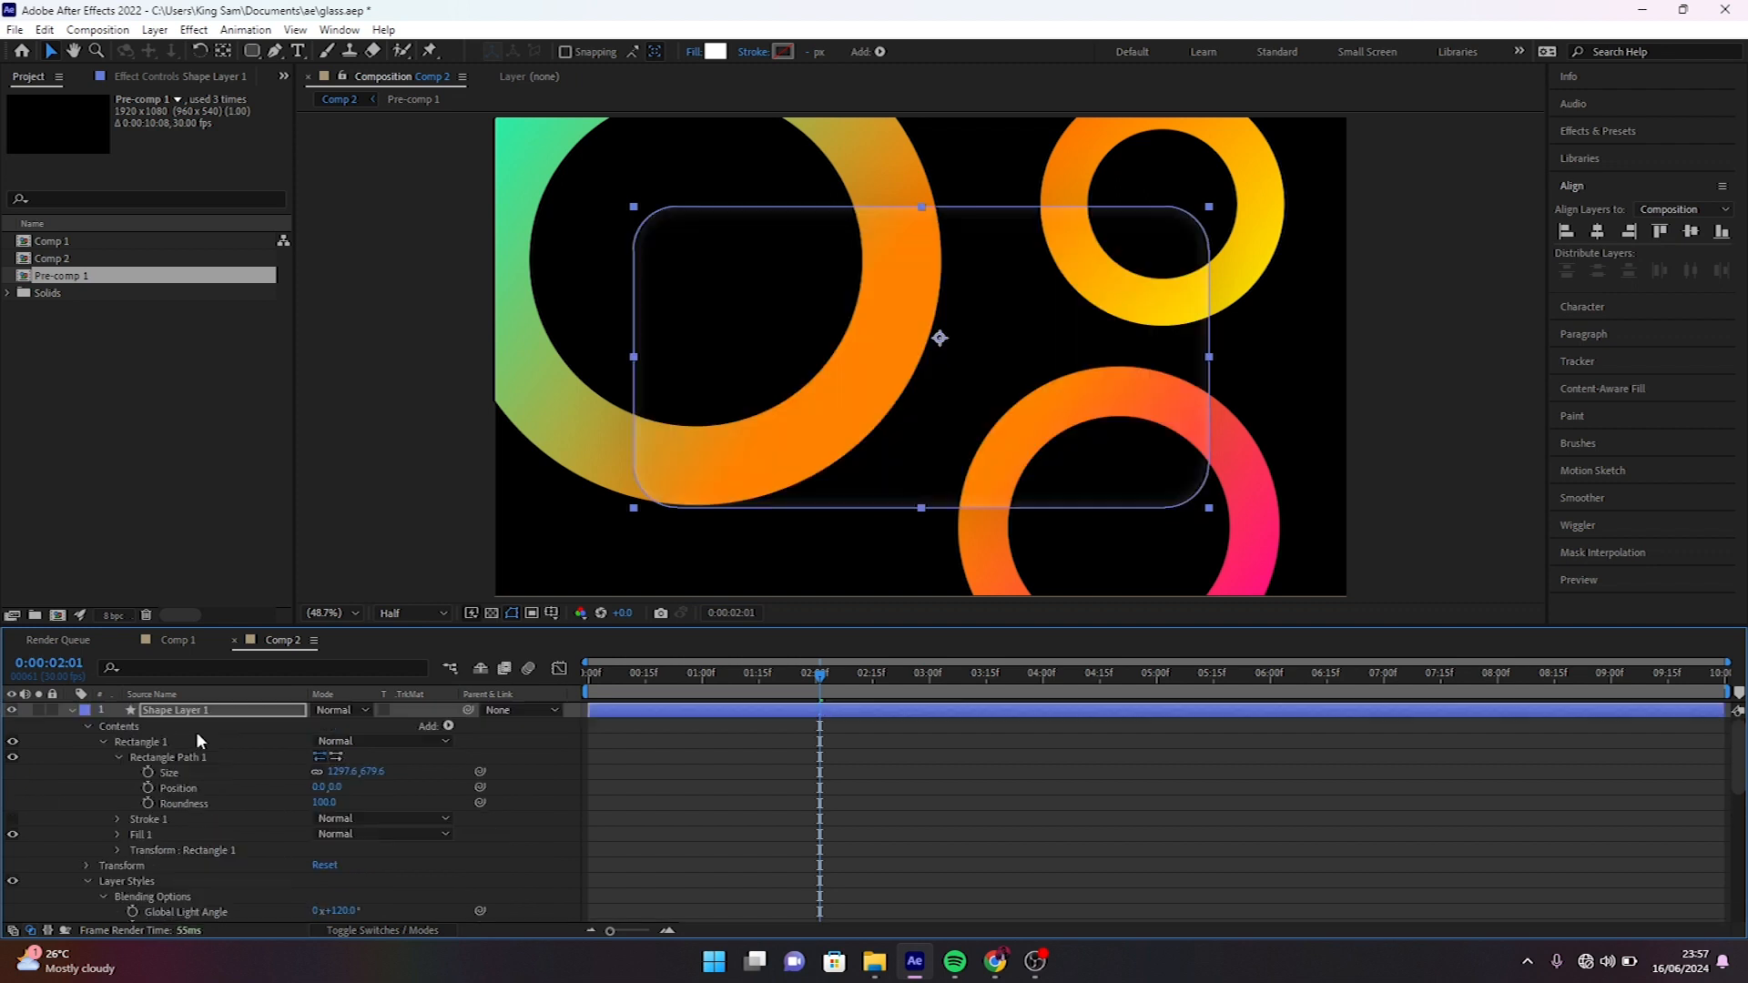
{"action": "left_click", "coordinate": [70, 710]}
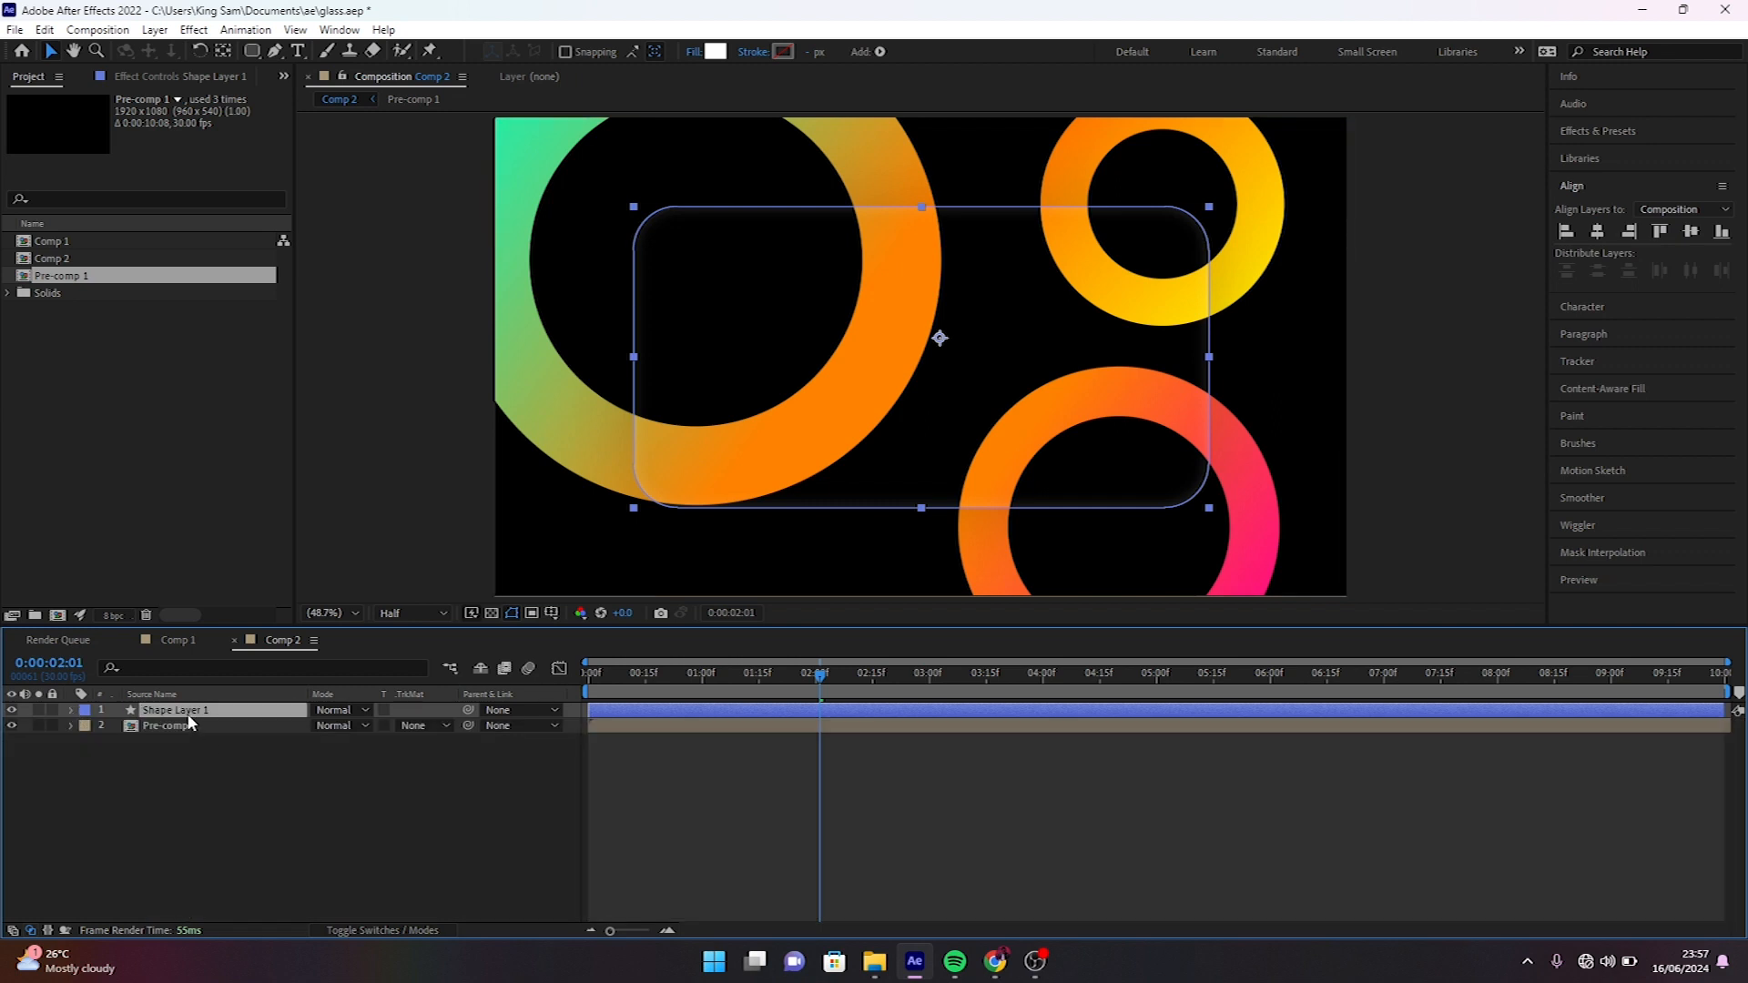
{"action": "key", "text": "ctrl+d"}
{"action": "left_click", "coordinate": [70, 726]}
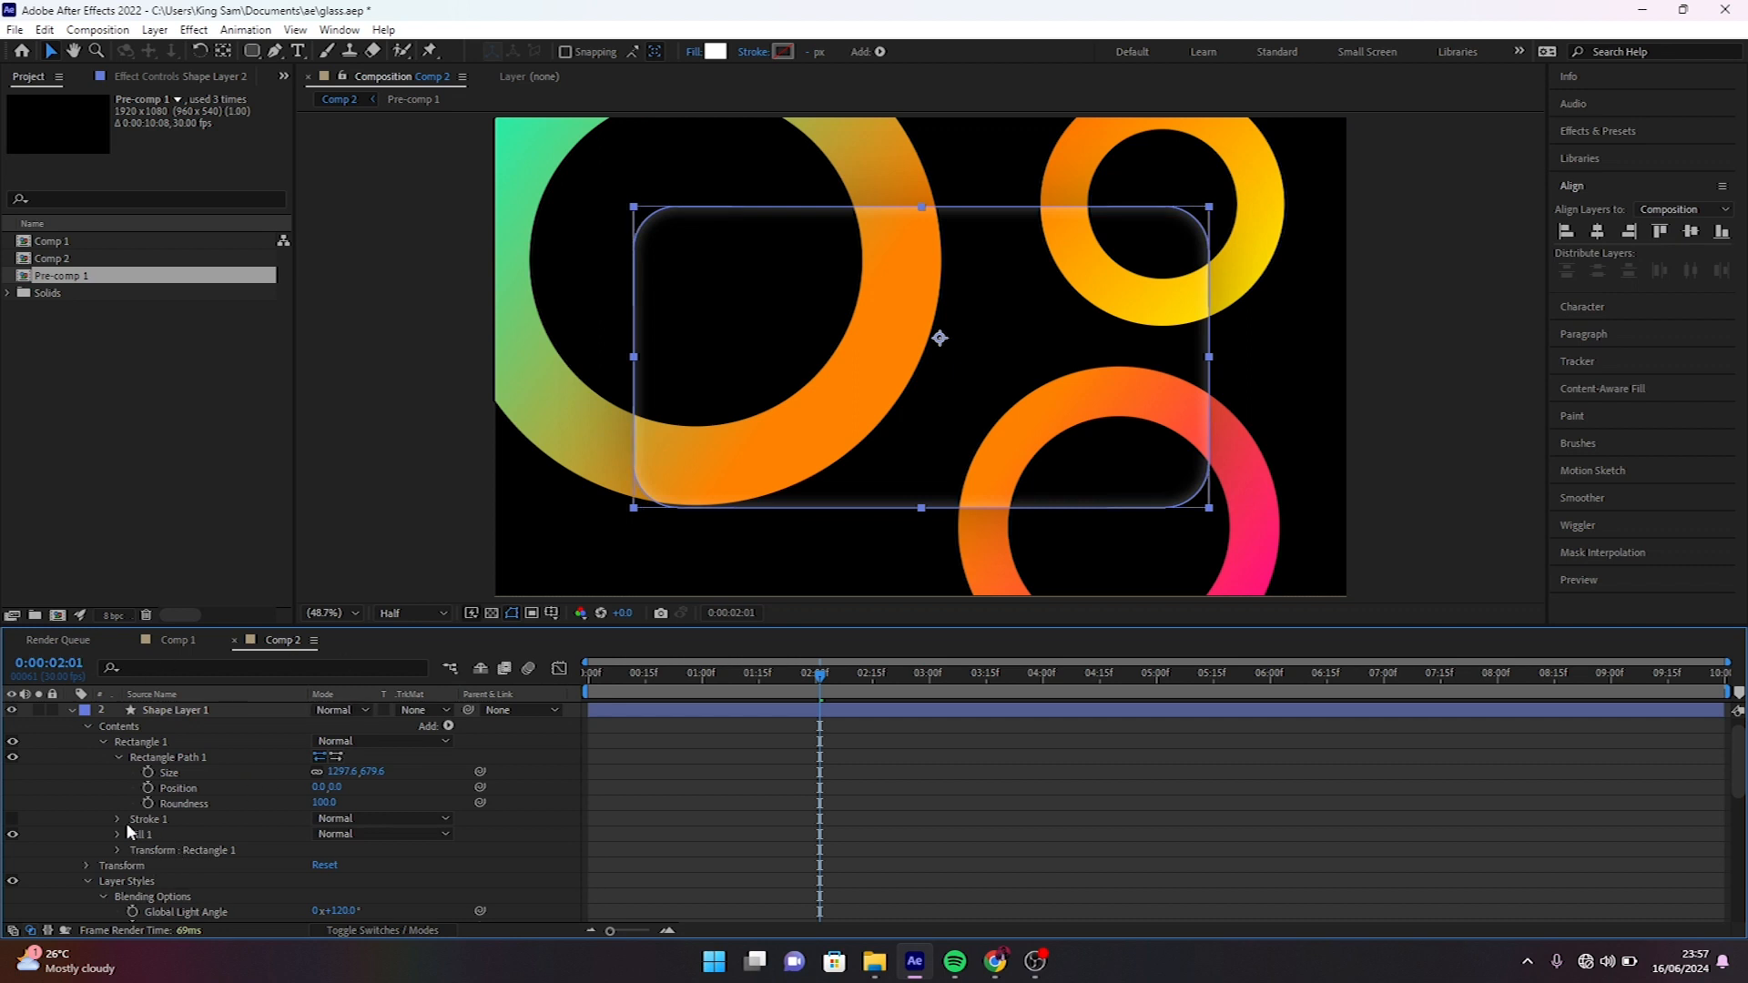
{"action": "left_click", "coordinate": [126, 880]}
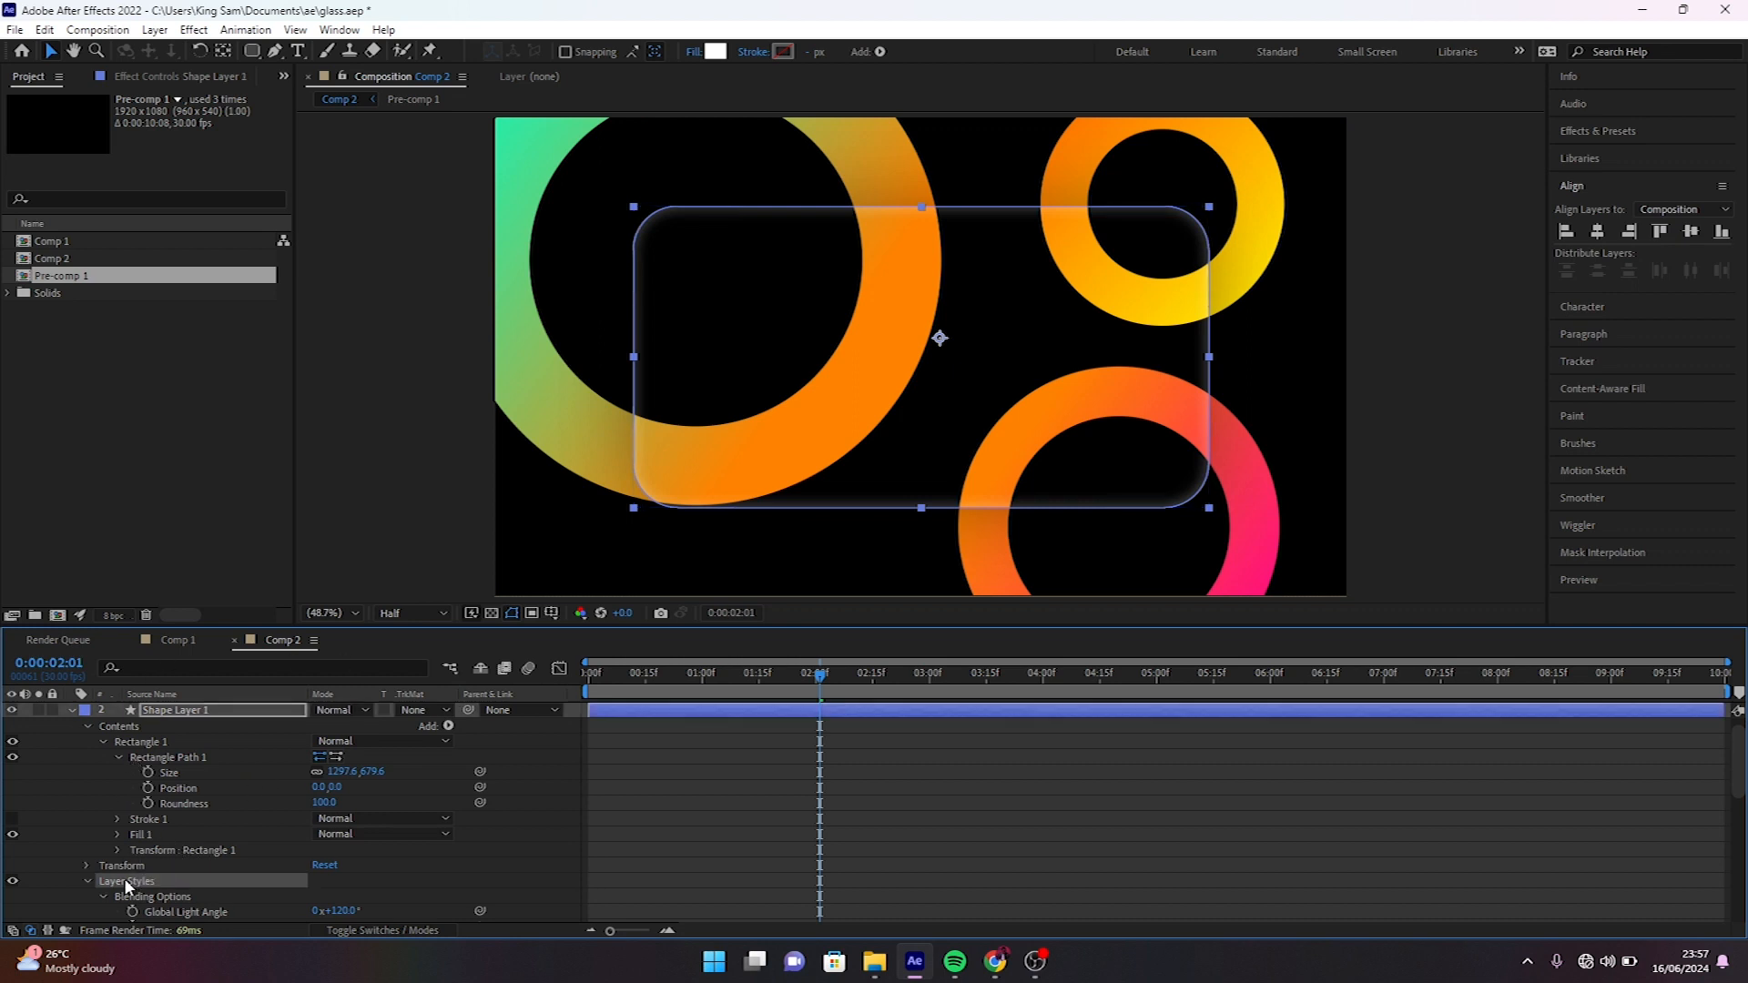
{"action": "key", "text": "Delete"}
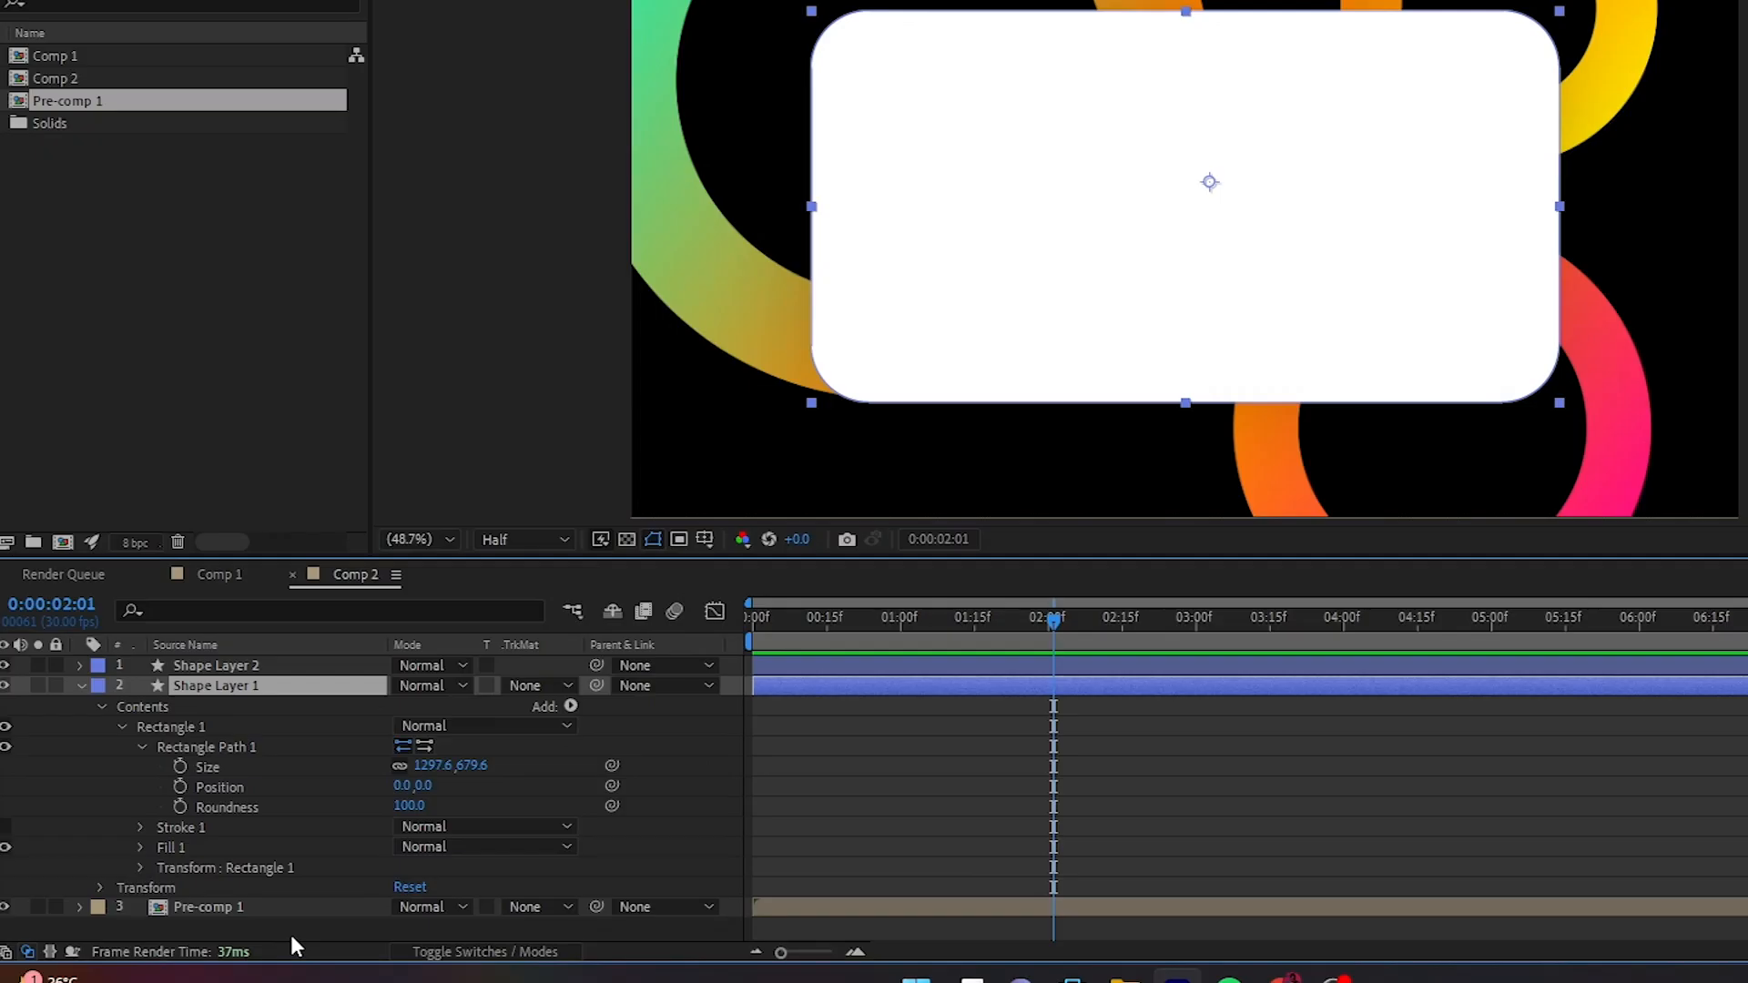
- Duplicate the Pre-comp 1 layer and set the upper copy's track matte to Alpha Matte "Shape Layer 1"
{"action": "left_click", "coordinate": [241, 911]}
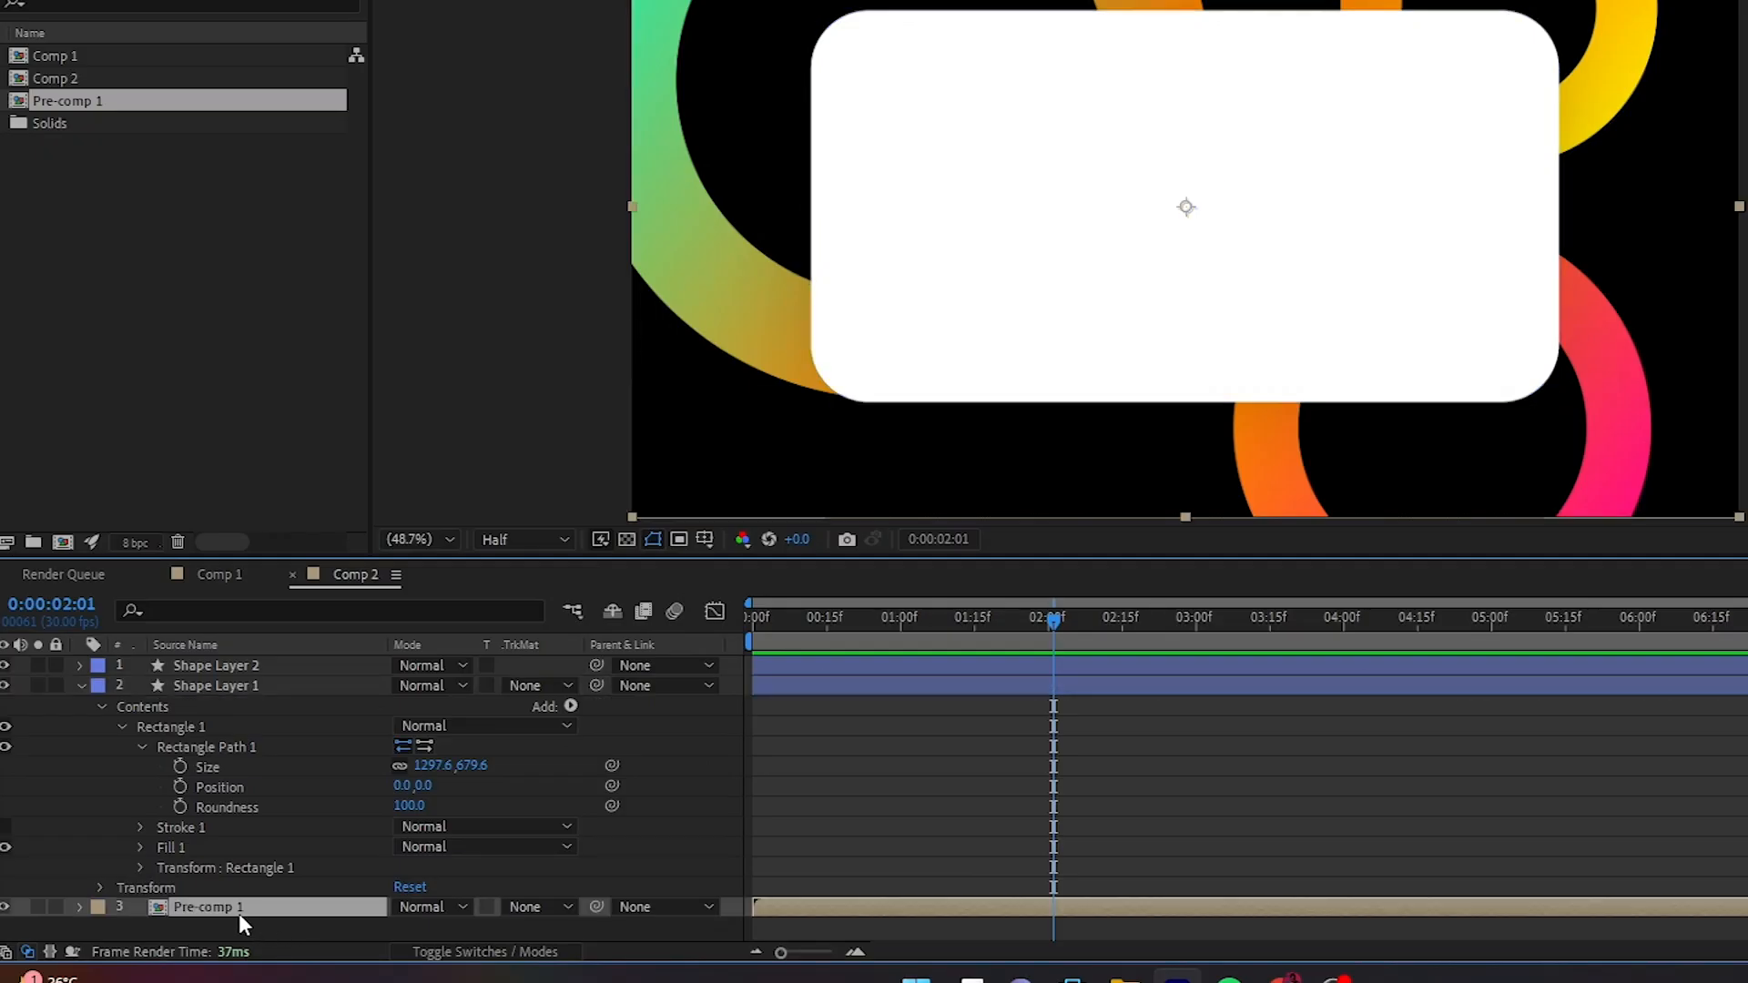
{"action": "key", "text": "ctrl+d"}
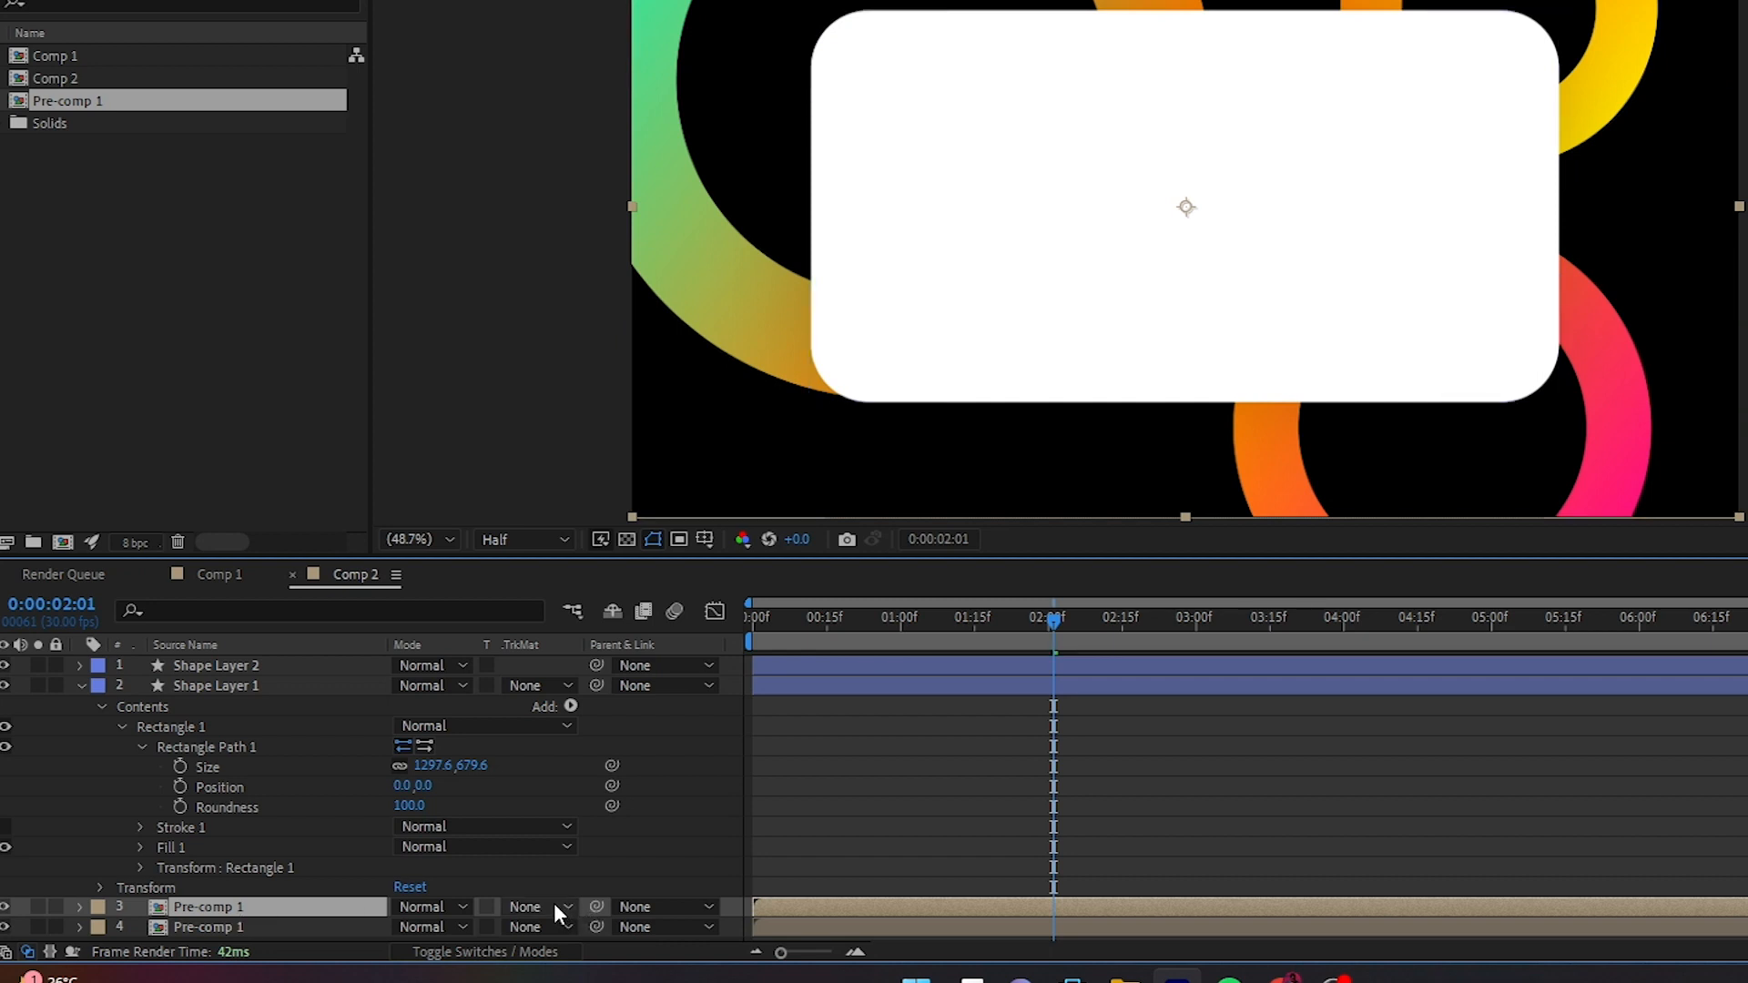
{"action": "left_click", "coordinate": [554, 903]}
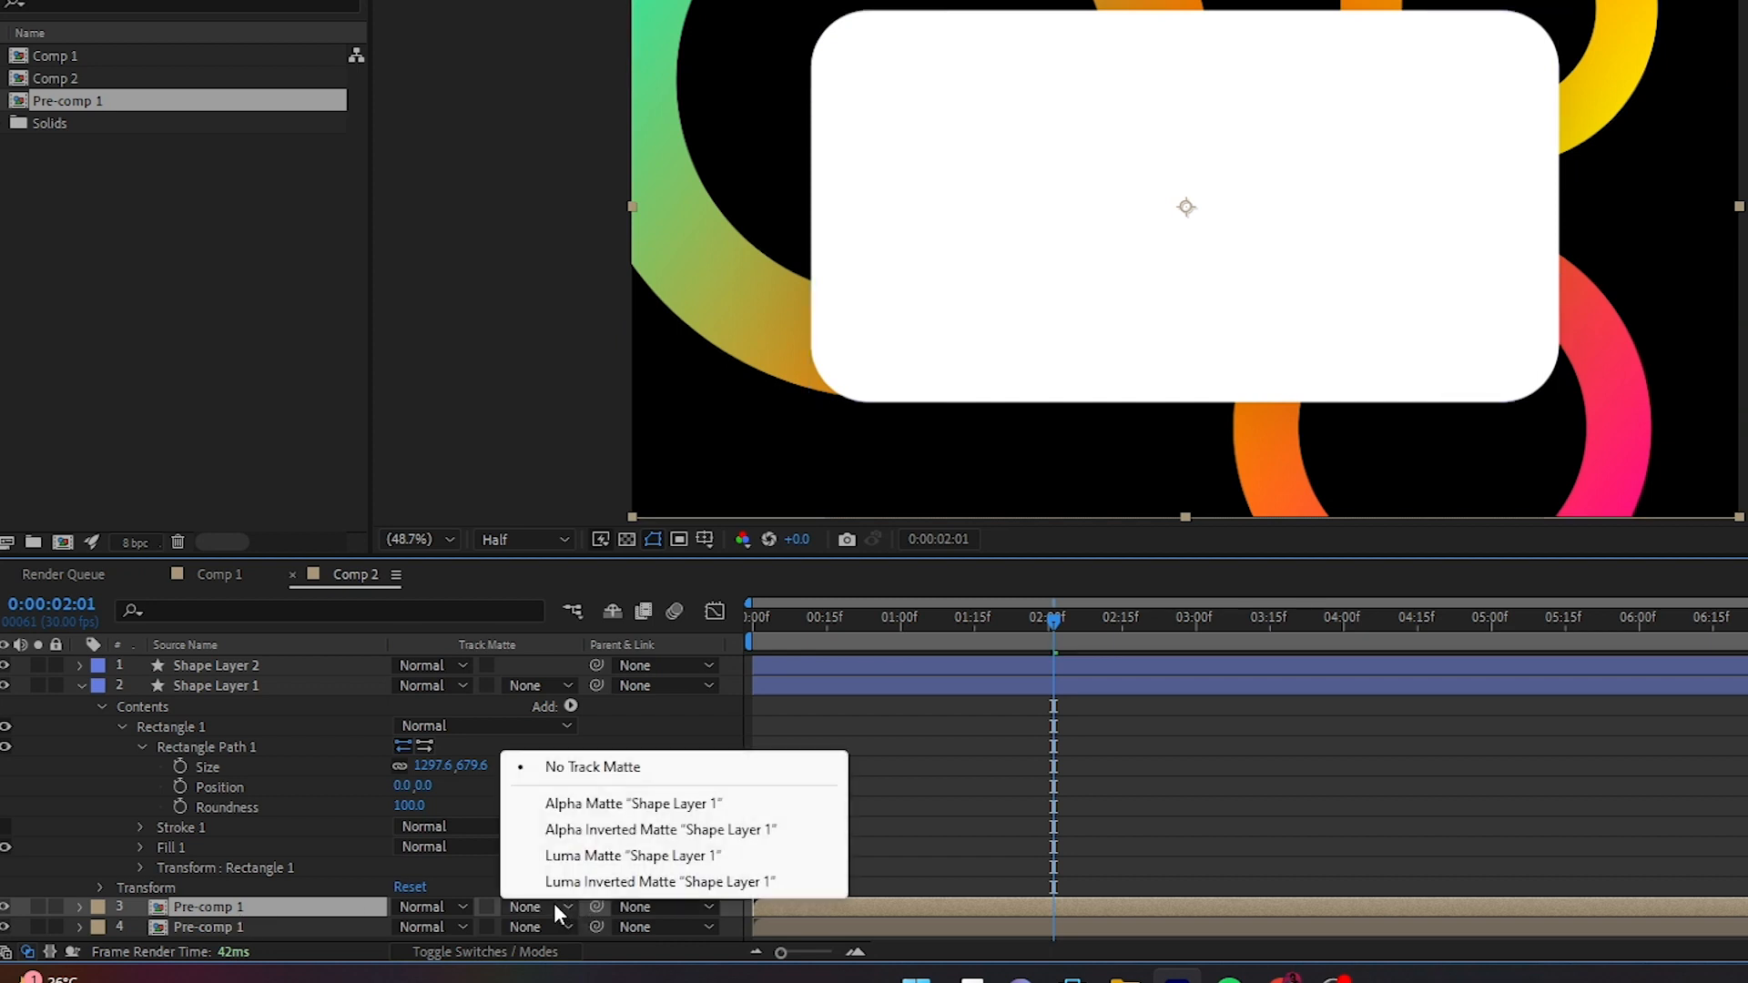
{"action": "left_click", "coordinate": [621, 804]}
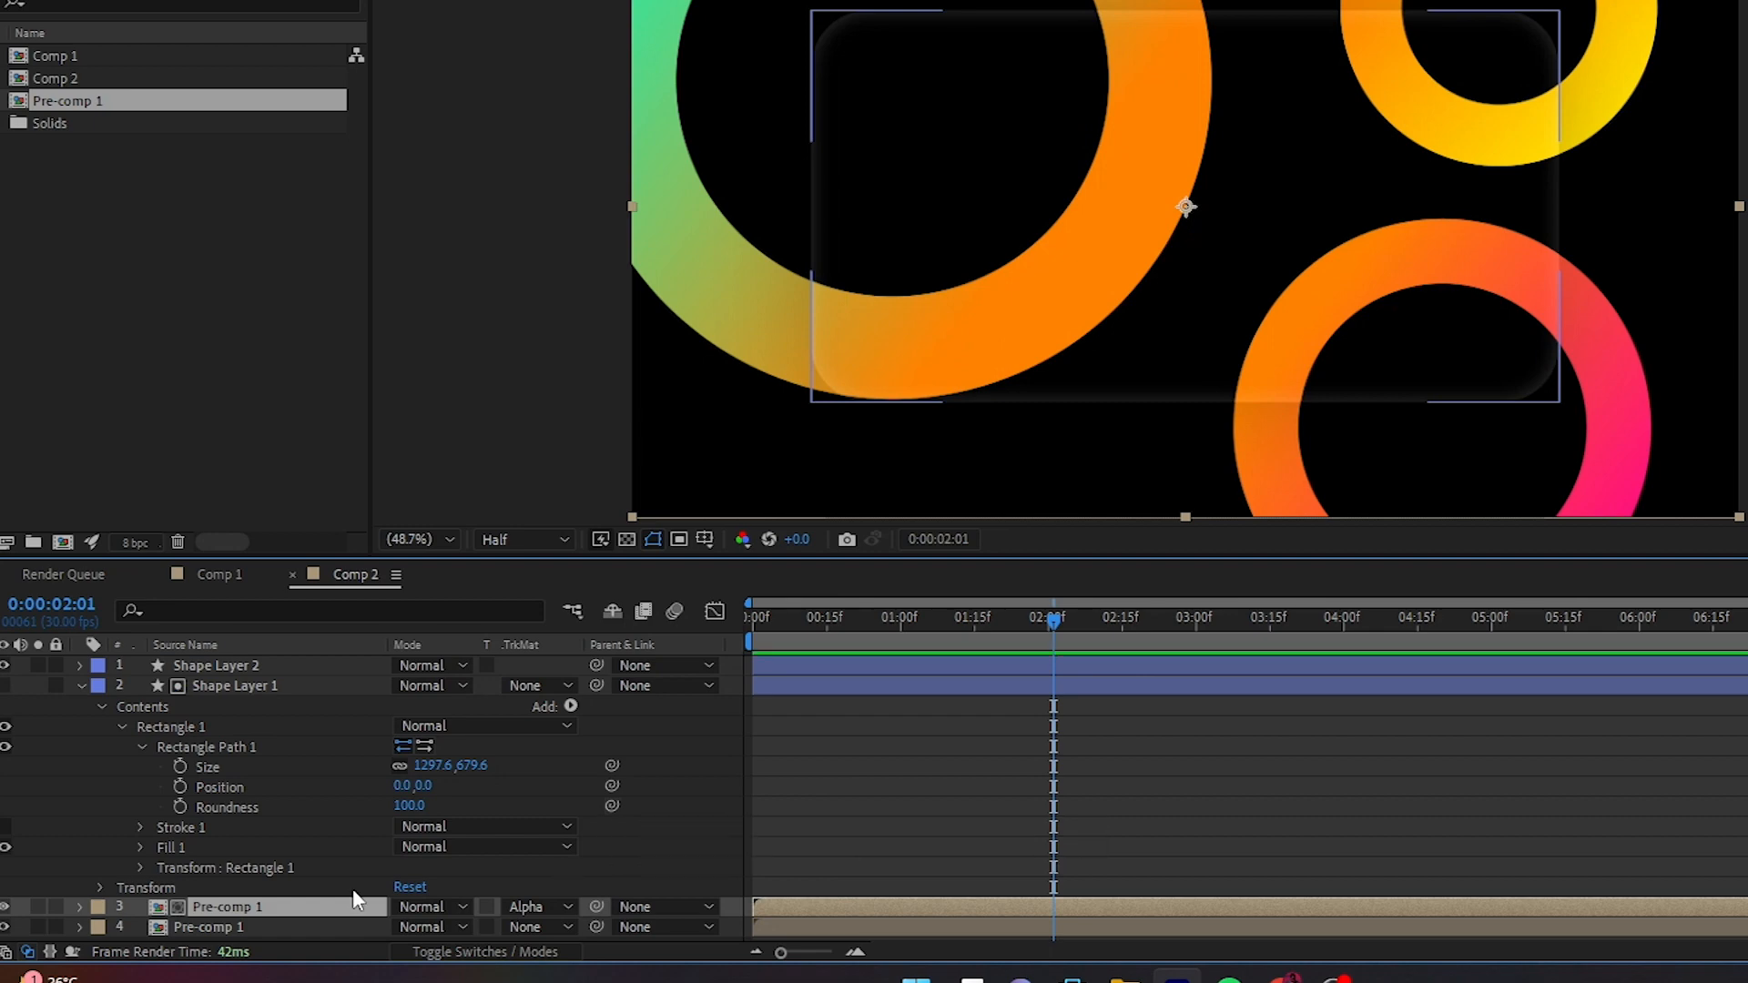
{"action": "key", "text": "F4"}
{"action": "key", "text": "F4"}
{"action": "key", "text": "F4"}
{"action": "key", "text": "F4"}
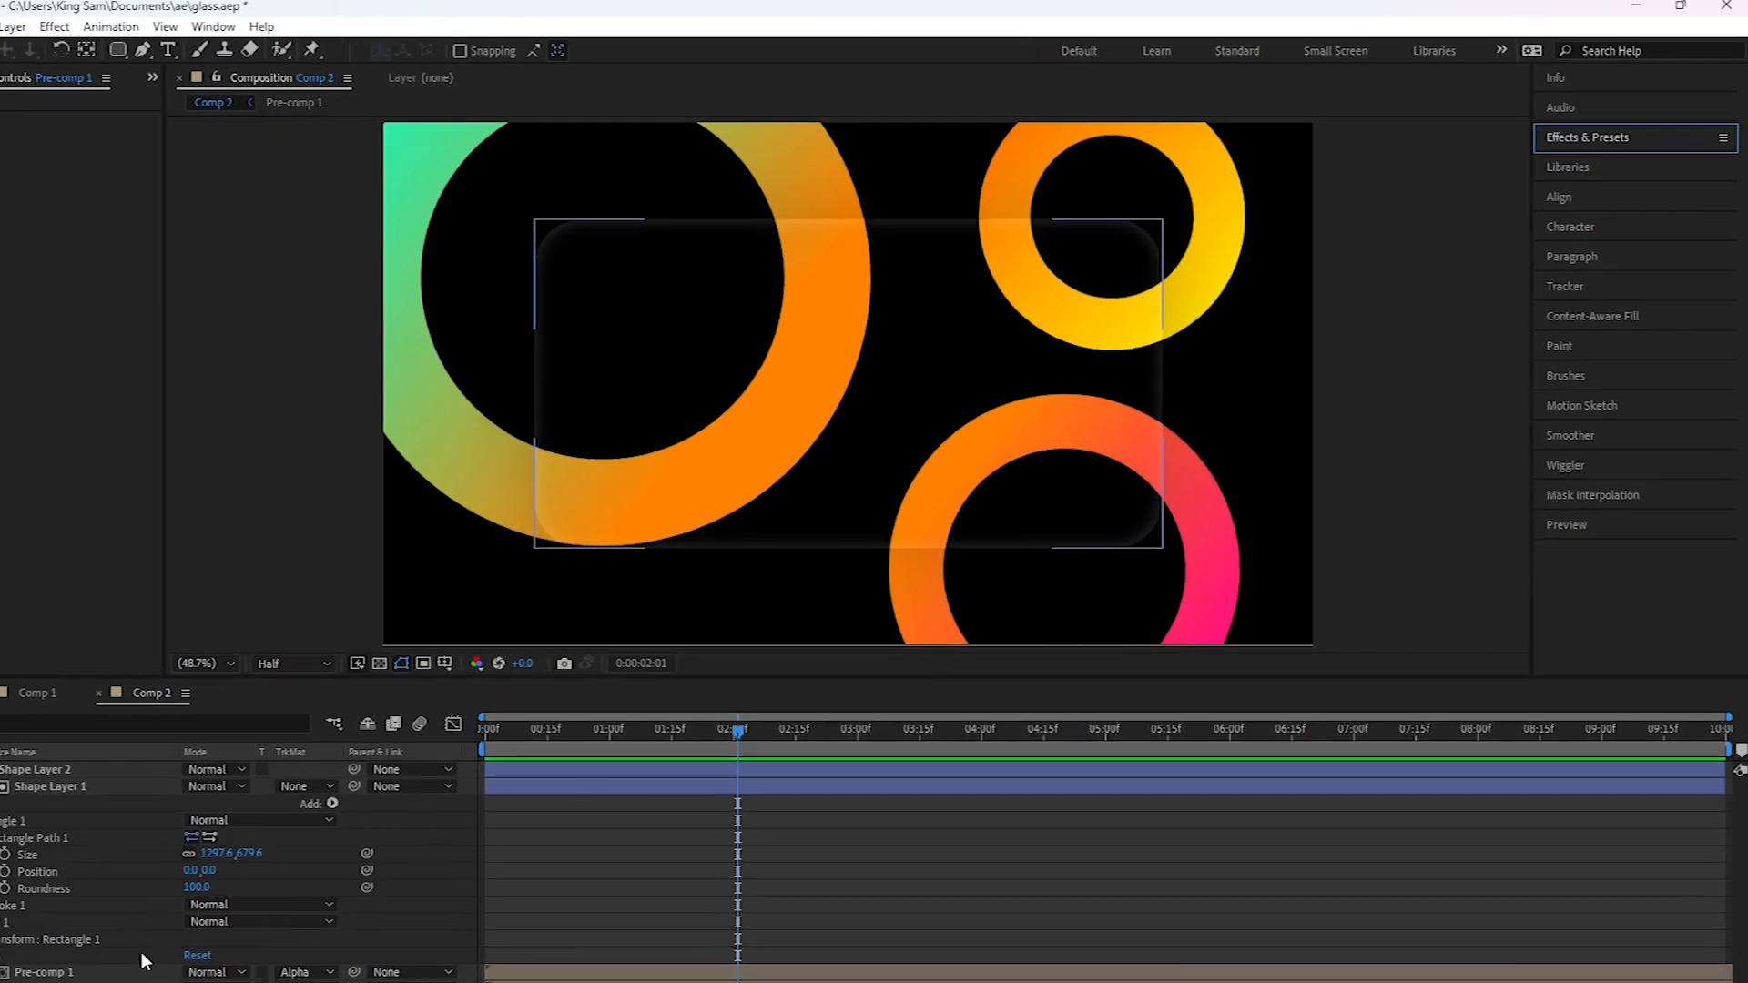
- Find the Fast Box Blur effect and apply it to the upper, matted Pre-comp 1 layer
{"action": "left_click", "coordinate": [1647, 137]}
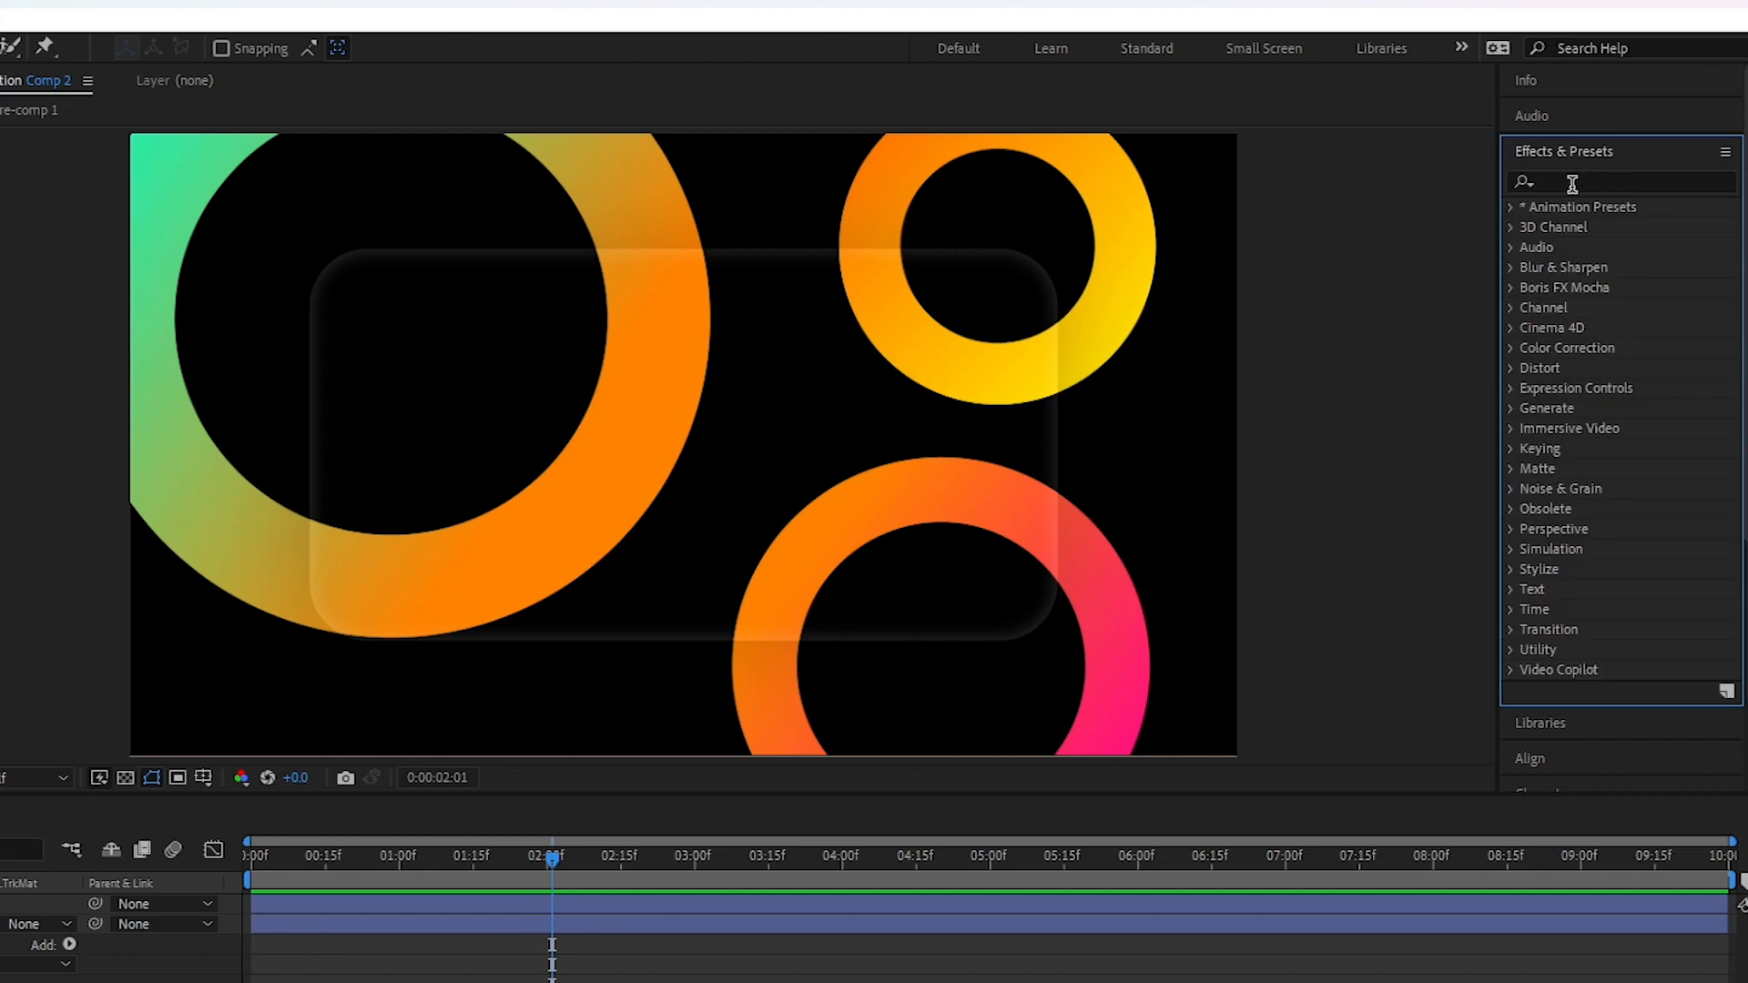
{"action": "left_click", "coordinate": [1565, 183]}
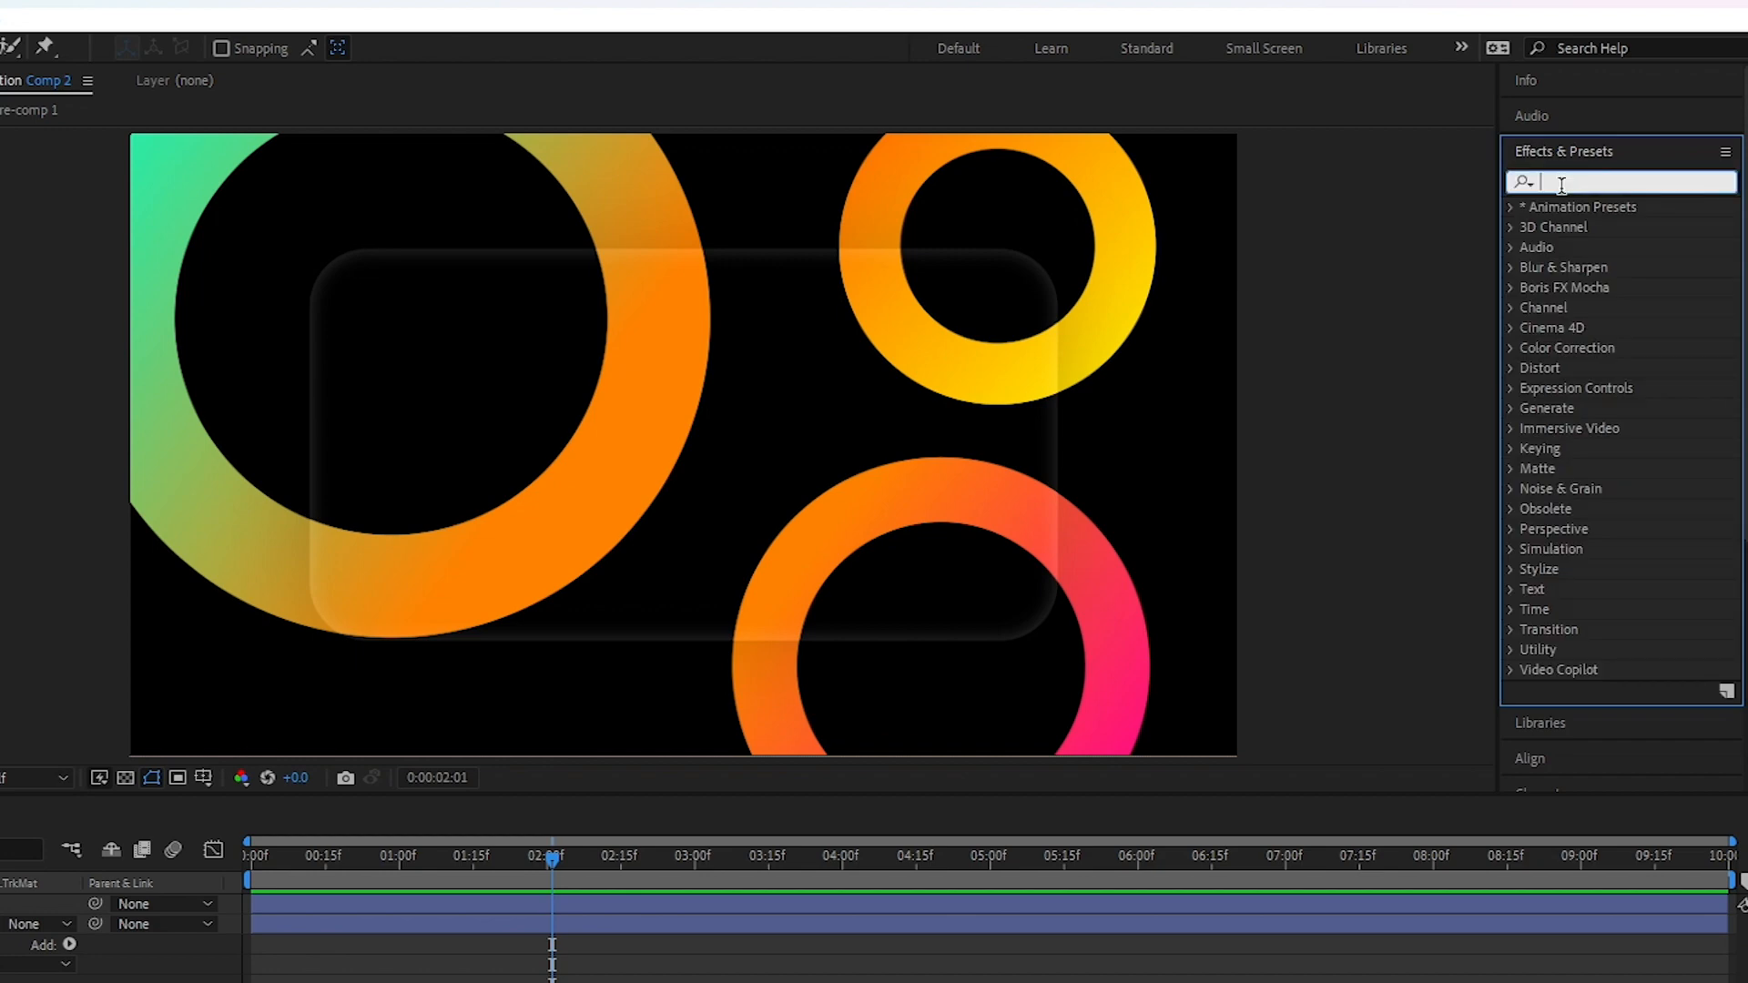
{"action": "type", "text": "fast"}
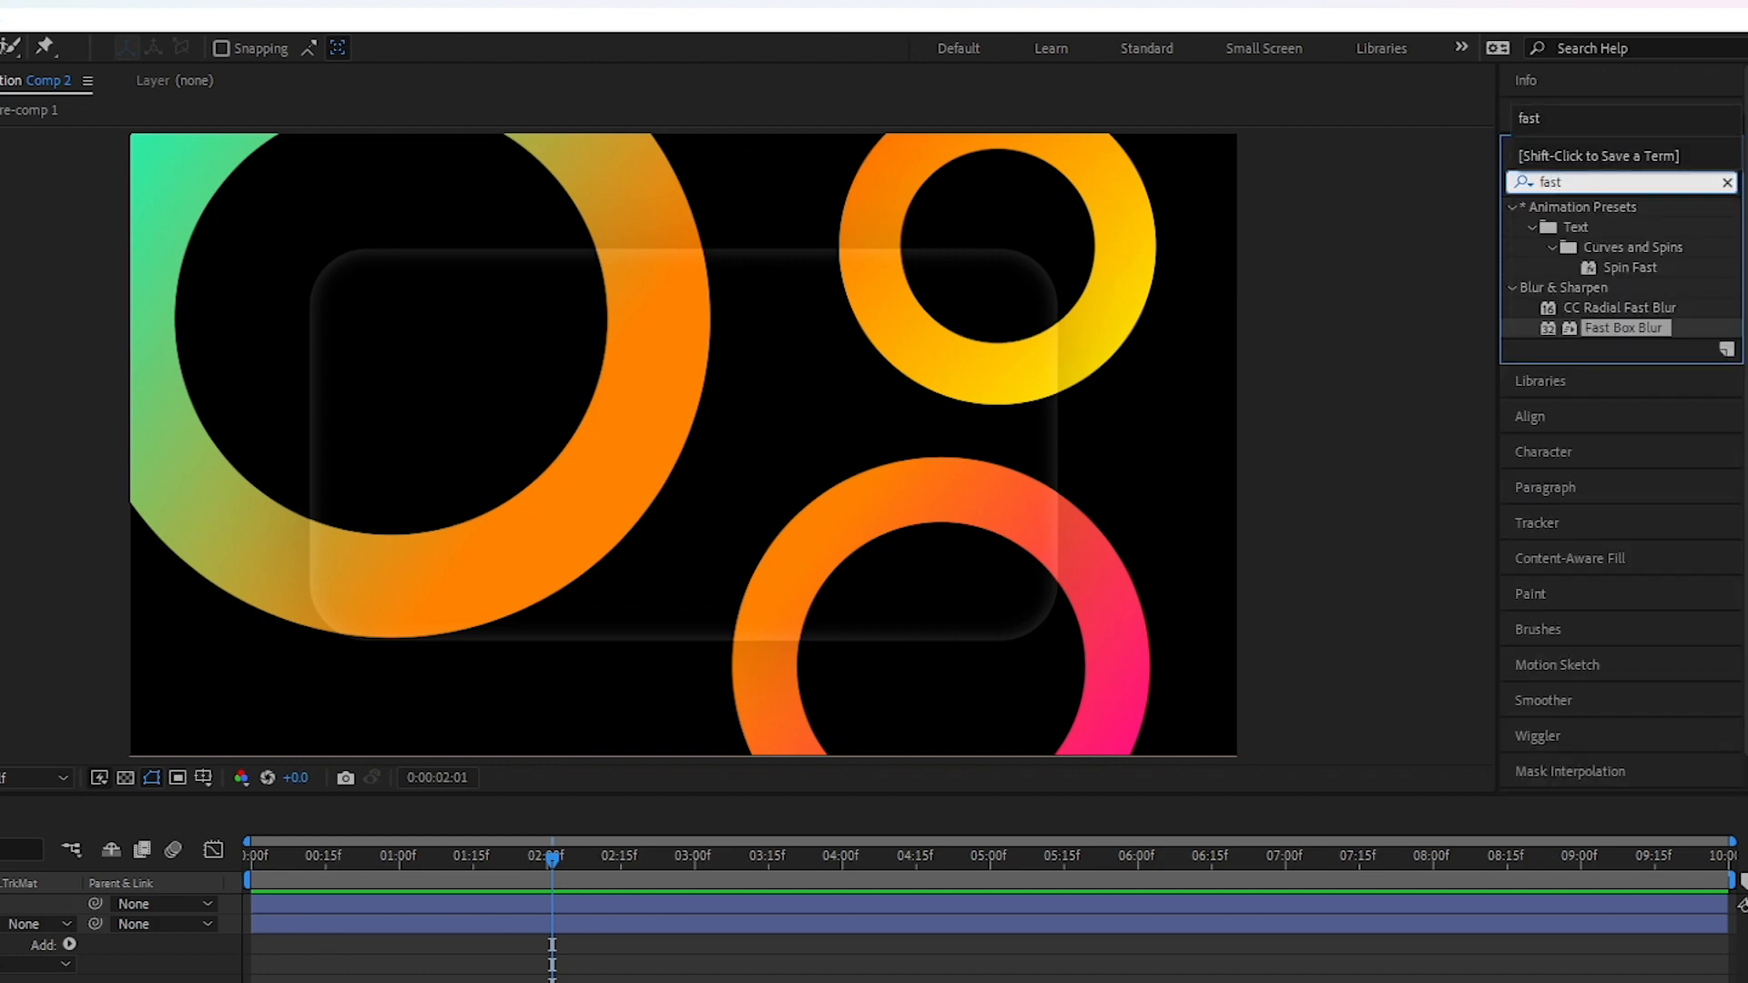
{"action": "left_click_drag", "start_coordinate": [1626, 327], "coordinate": [239, 905]}
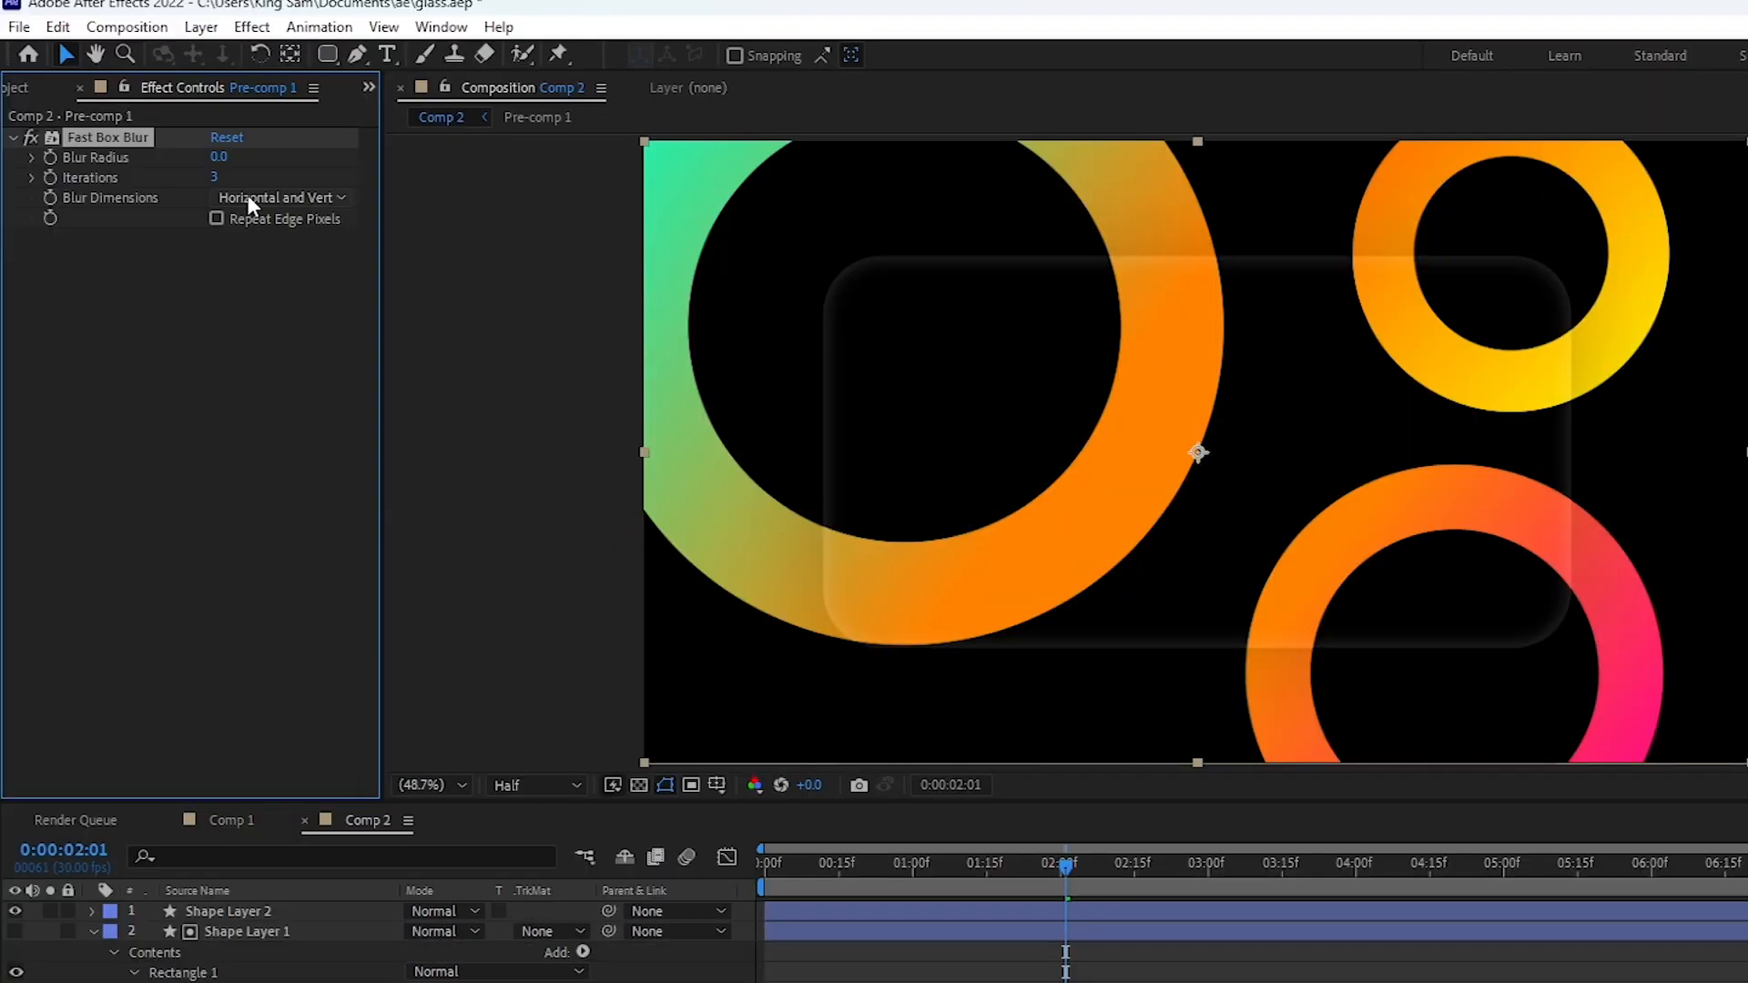
- Set the Fast Box Blur's Blur Radius to 100 and keep Iterations at 3
{"action": "left_click", "coordinate": [219, 159]}
{"action": "type", "text": "100"}
{"action": "key", "text": "Return"}
{"action": "left_click", "coordinate": [215, 177]}
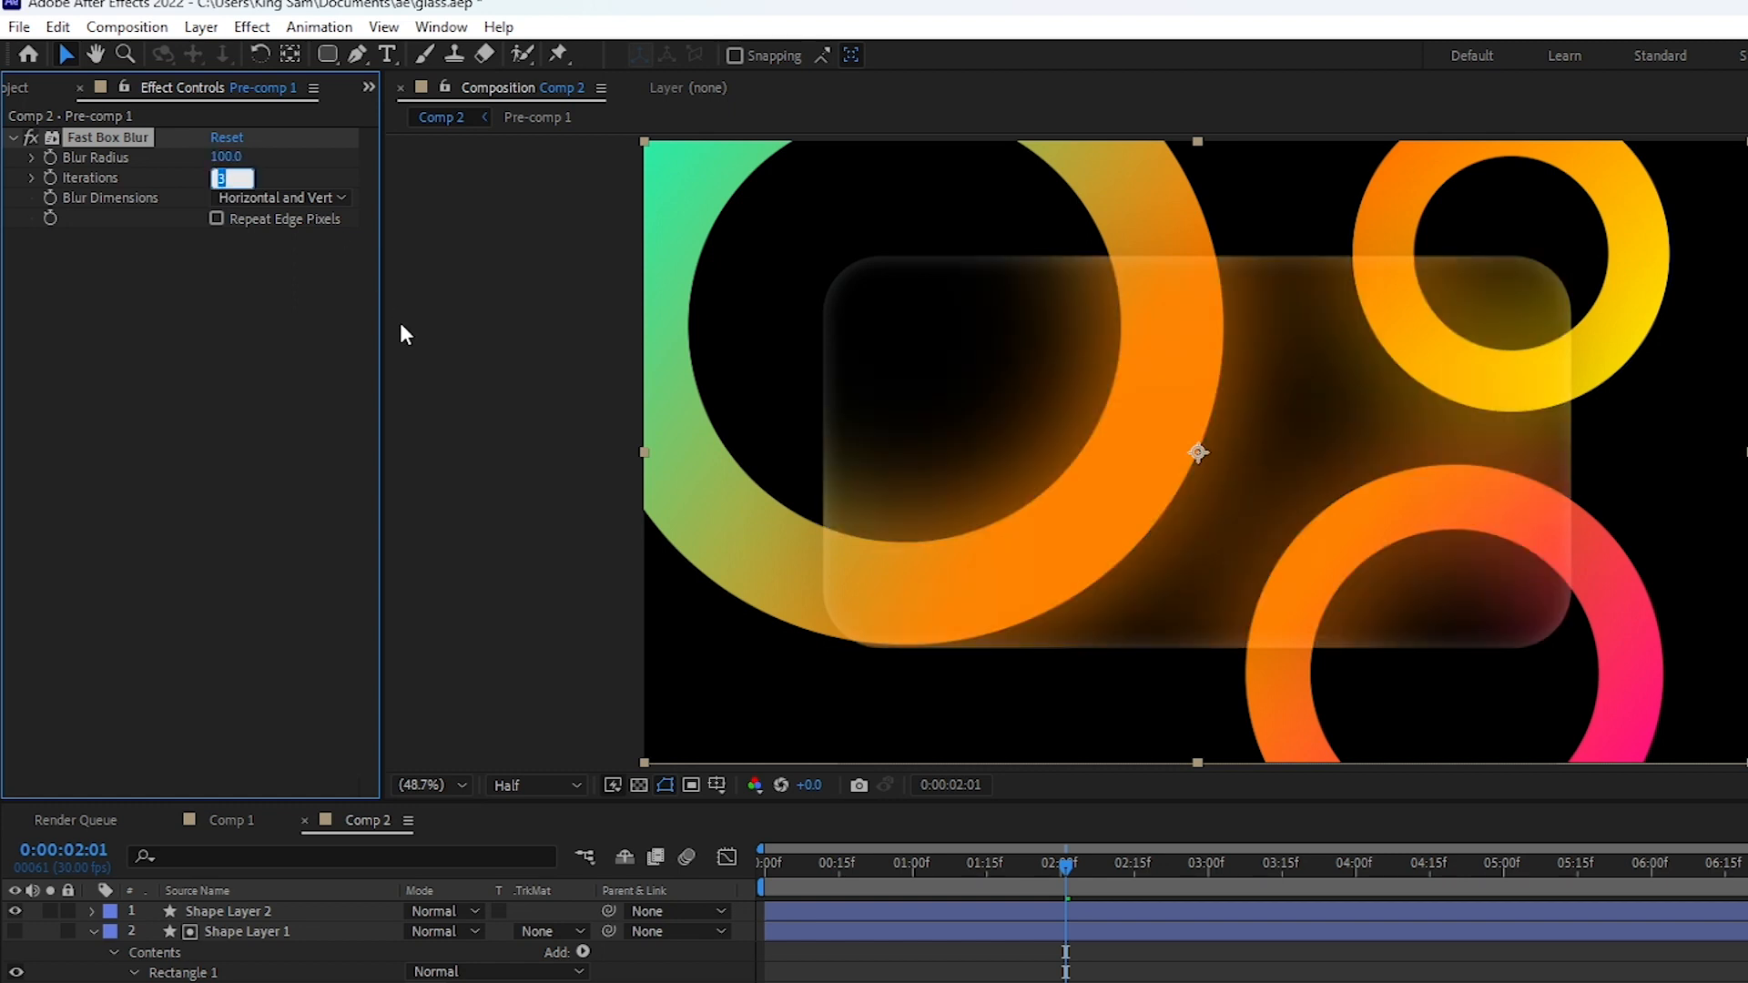
{"action": "key", "text": "Return"}
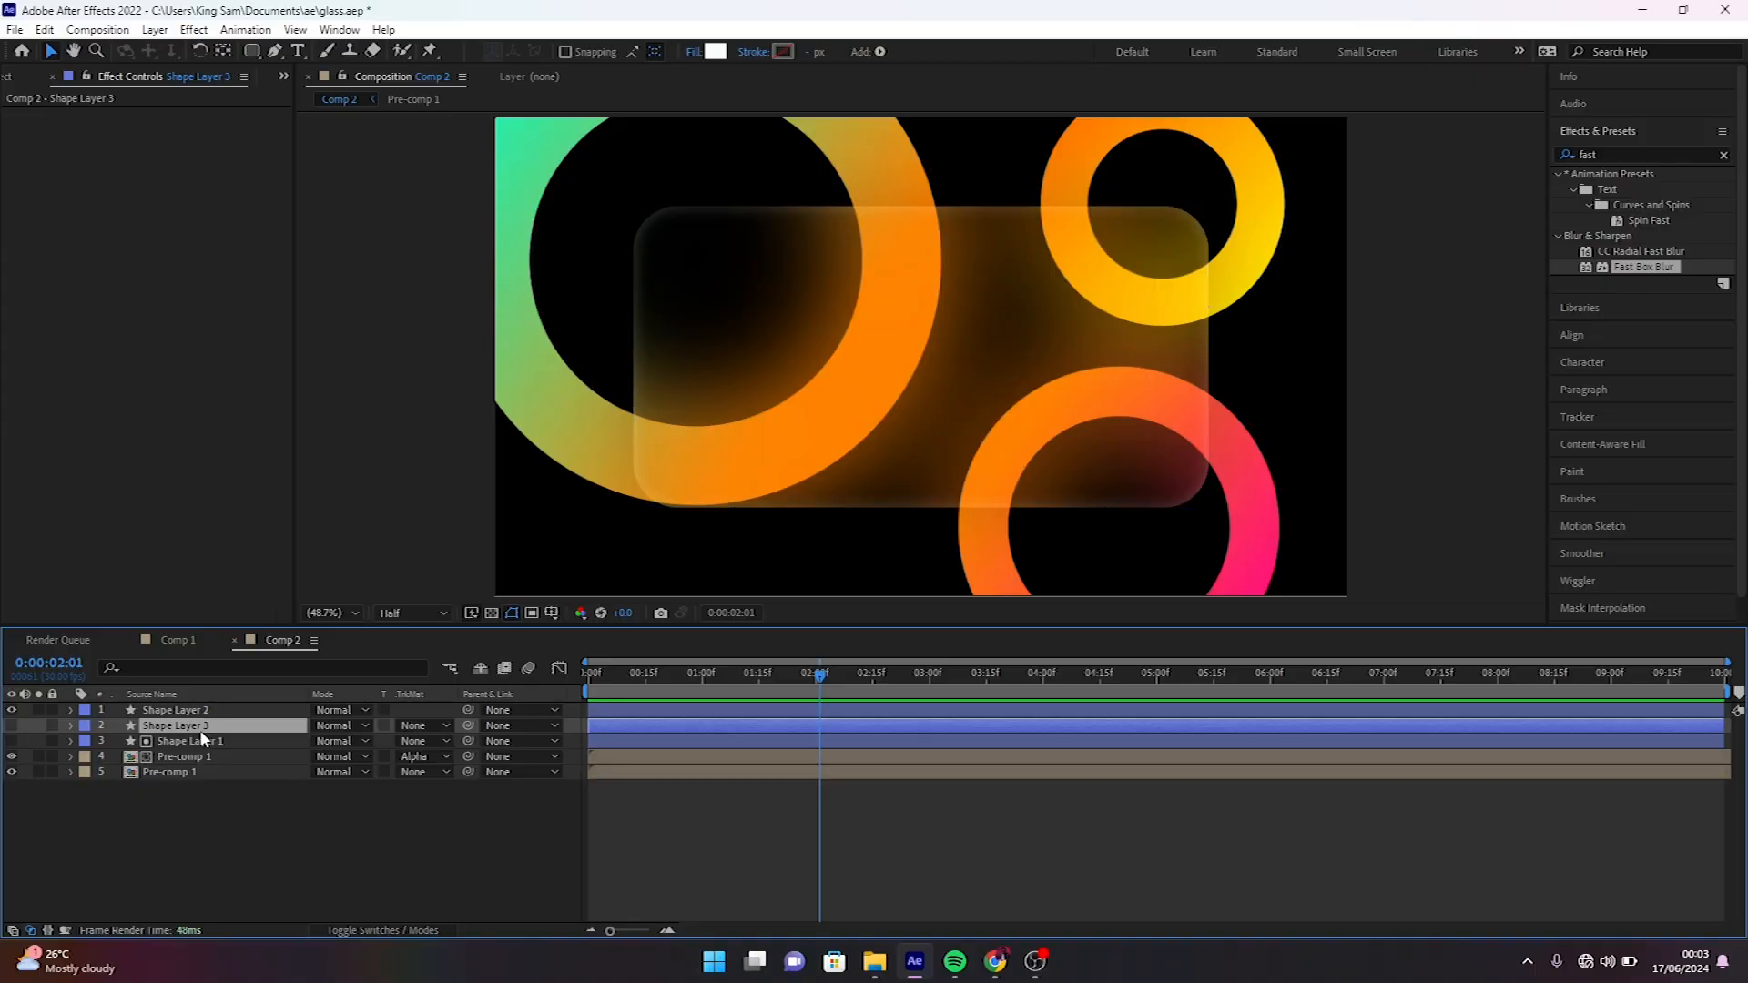
- Move Shape Layer 3 directly above the bottom Pre-comp 1 and set that pre-comp's track matte to Alpha Inverted Matte "Shape Layer 3"
{"action": "left_click_drag", "start_coordinate": [201, 739], "coordinate": [206, 769]}
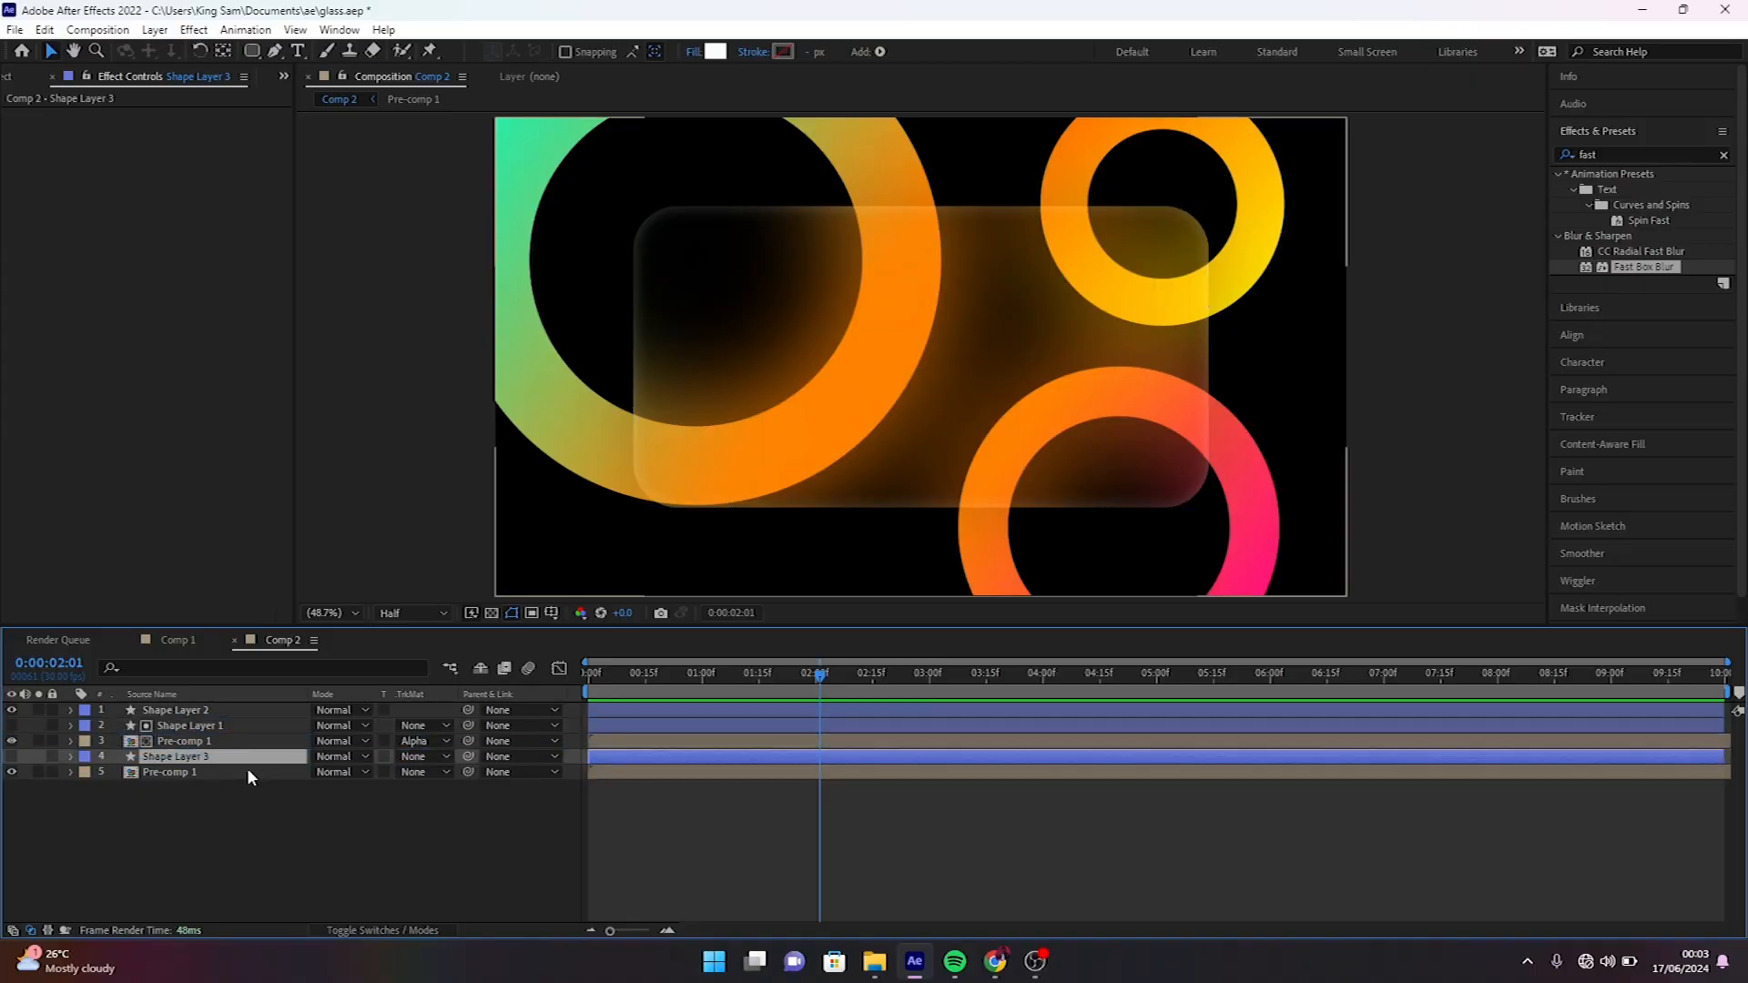
{"action": "left_click", "coordinate": [240, 771]}
{"action": "left_click", "coordinate": [415, 772]}
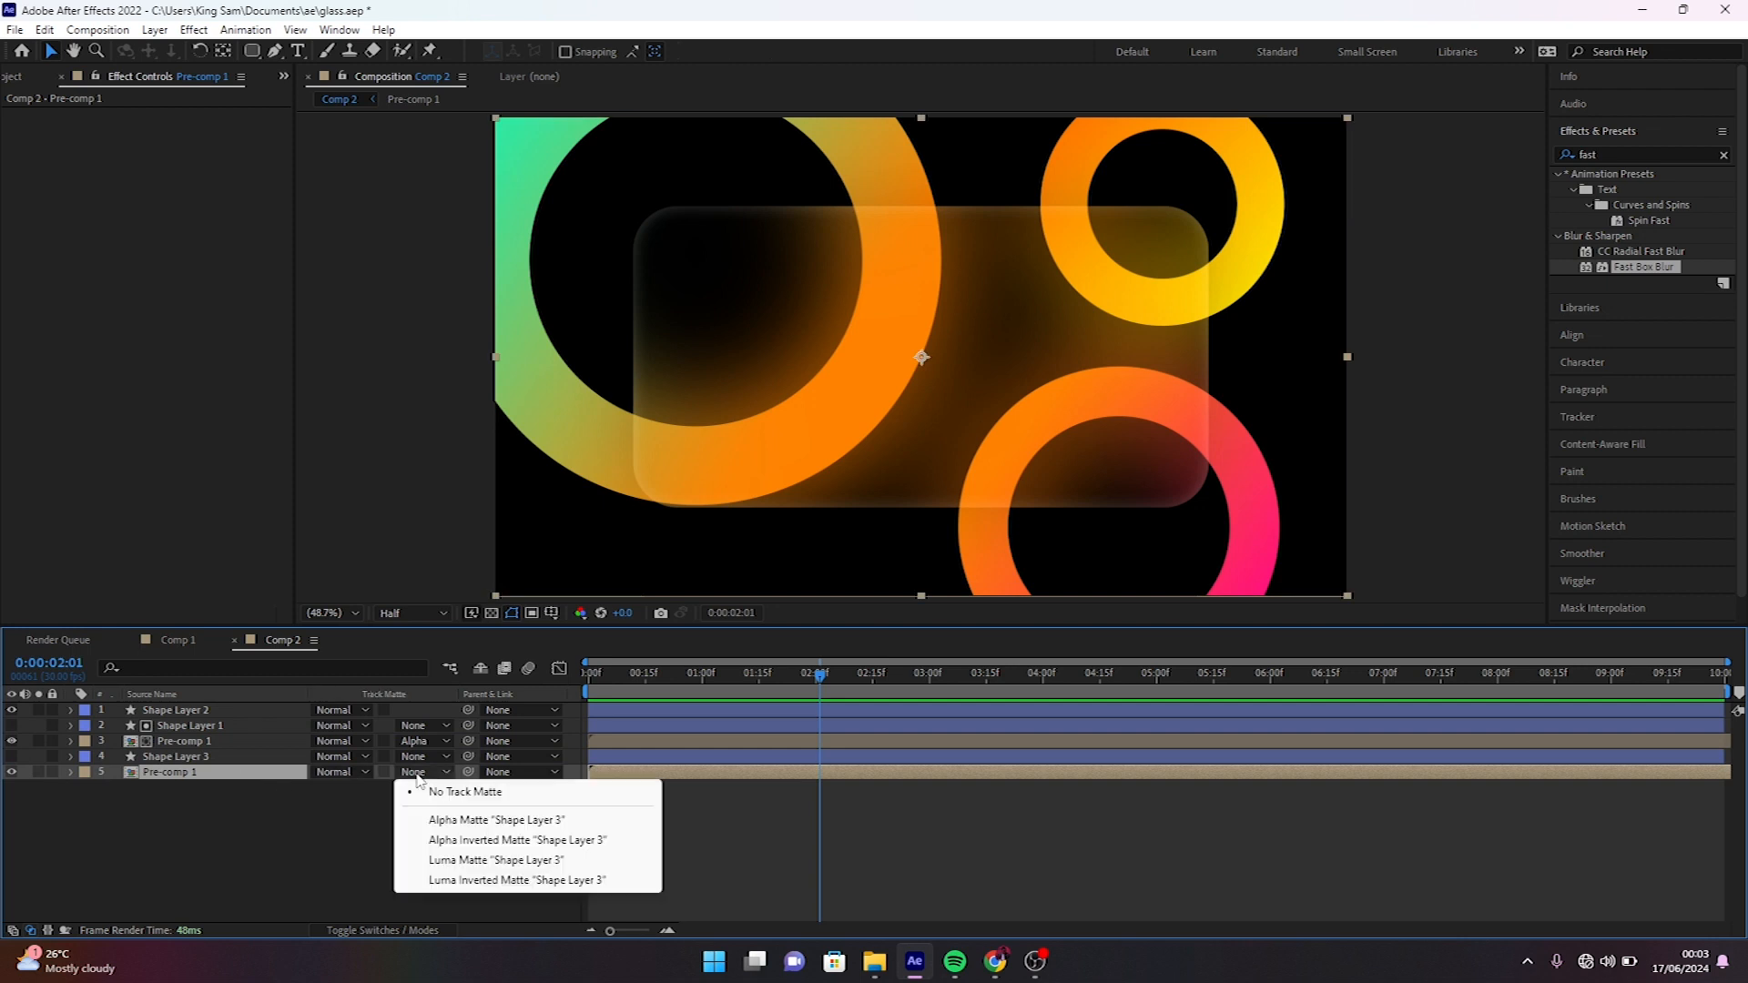
{"action": "left_click", "coordinate": [488, 839]}
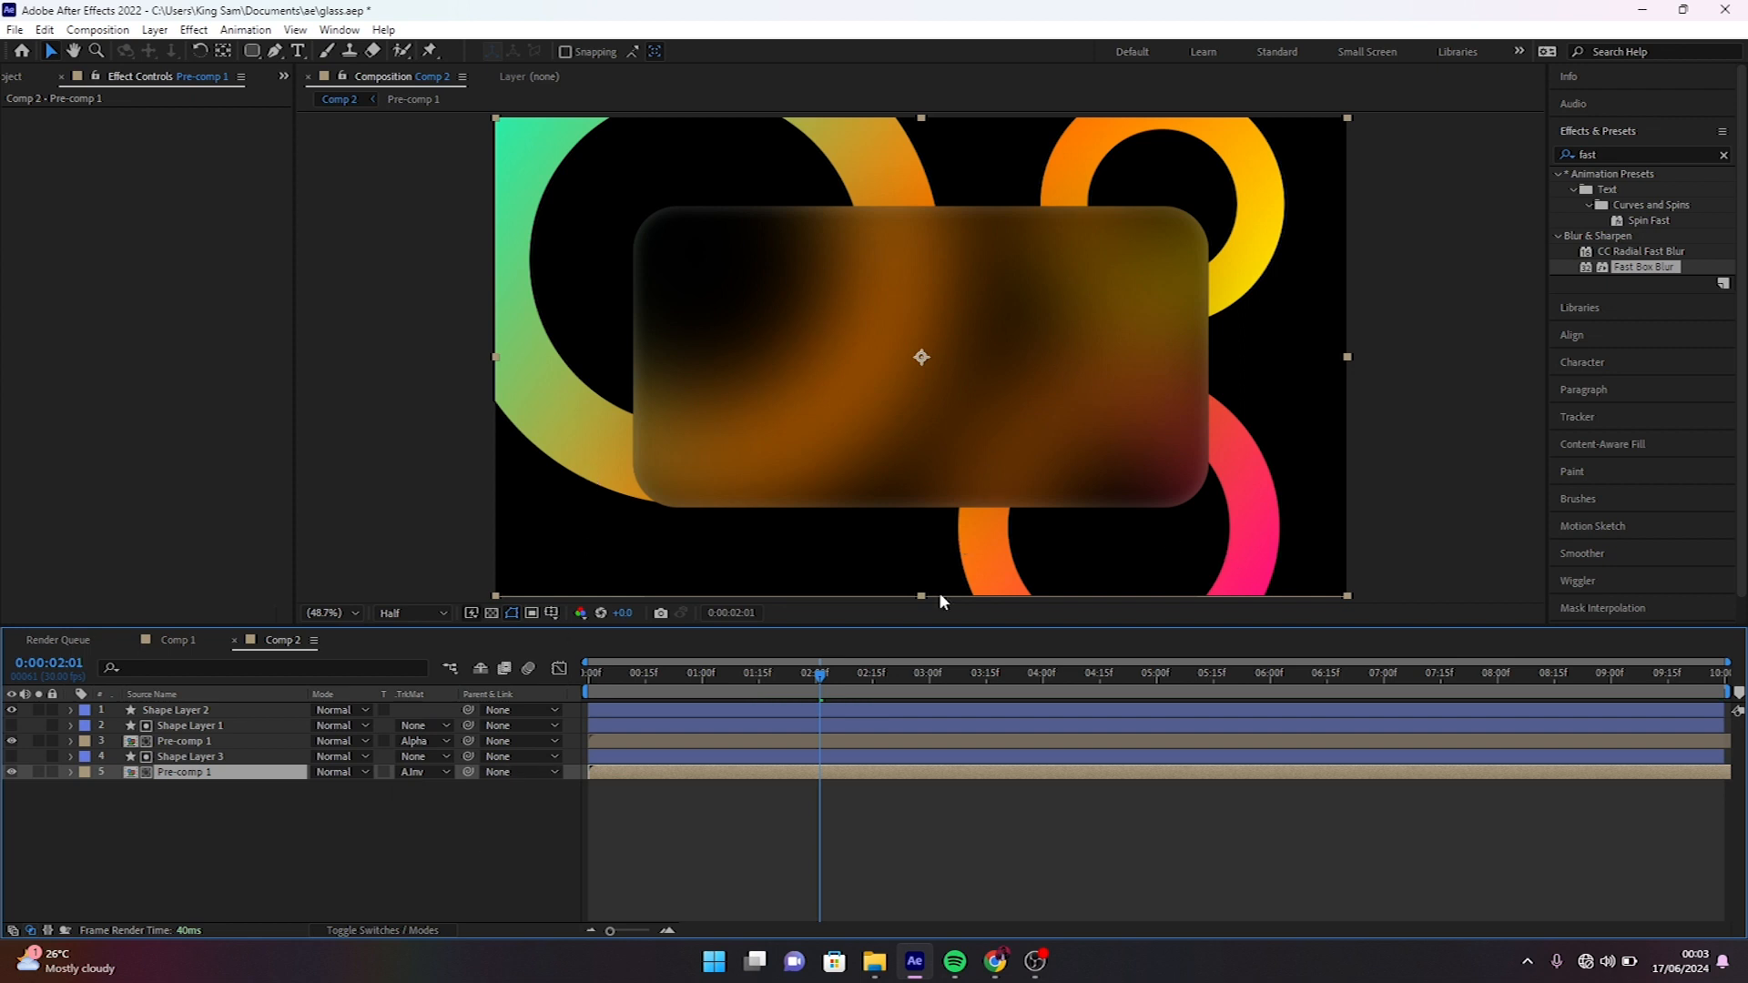
{"action": "left_click_drag", "start_coordinate": [691, 669], "coordinate": [732, 716]}
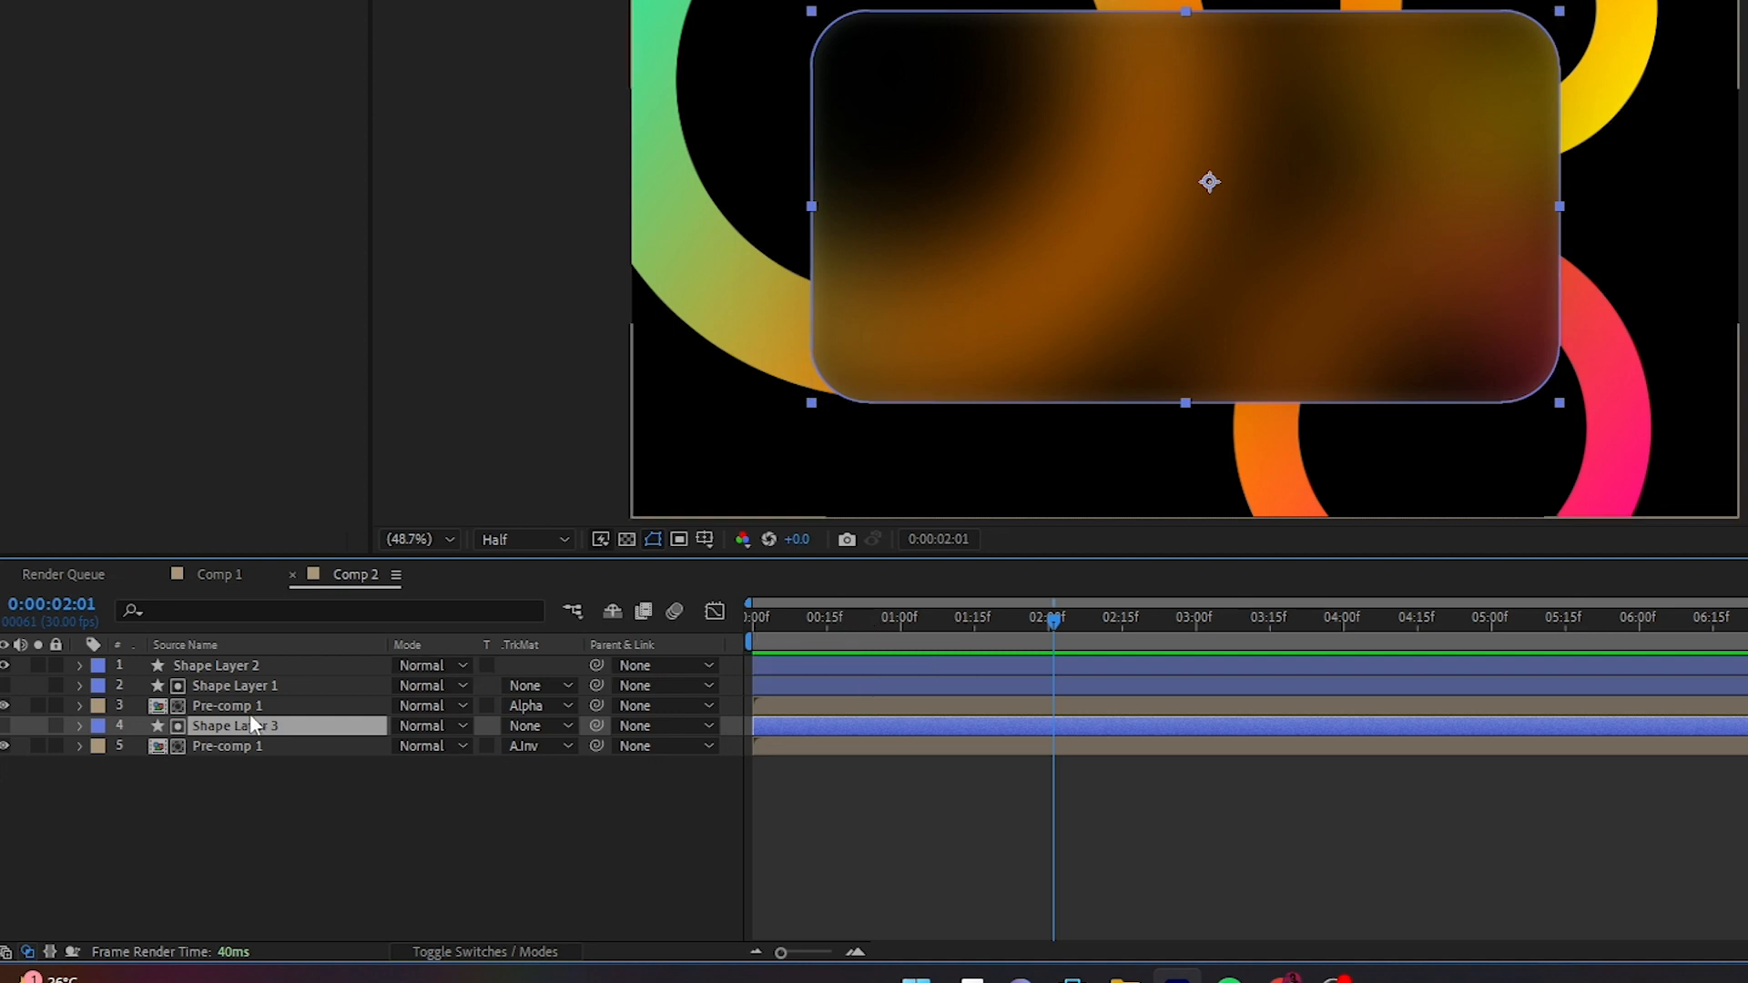
- Reveal the Scale property of Shape Layer 3, Shape Layer 1 and Shape Layer 2 in the timeline
{"action": "key", "text": "s"}
{"action": "left_click", "coordinate": [223, 684]}
{"action": "key", "text": "s"}
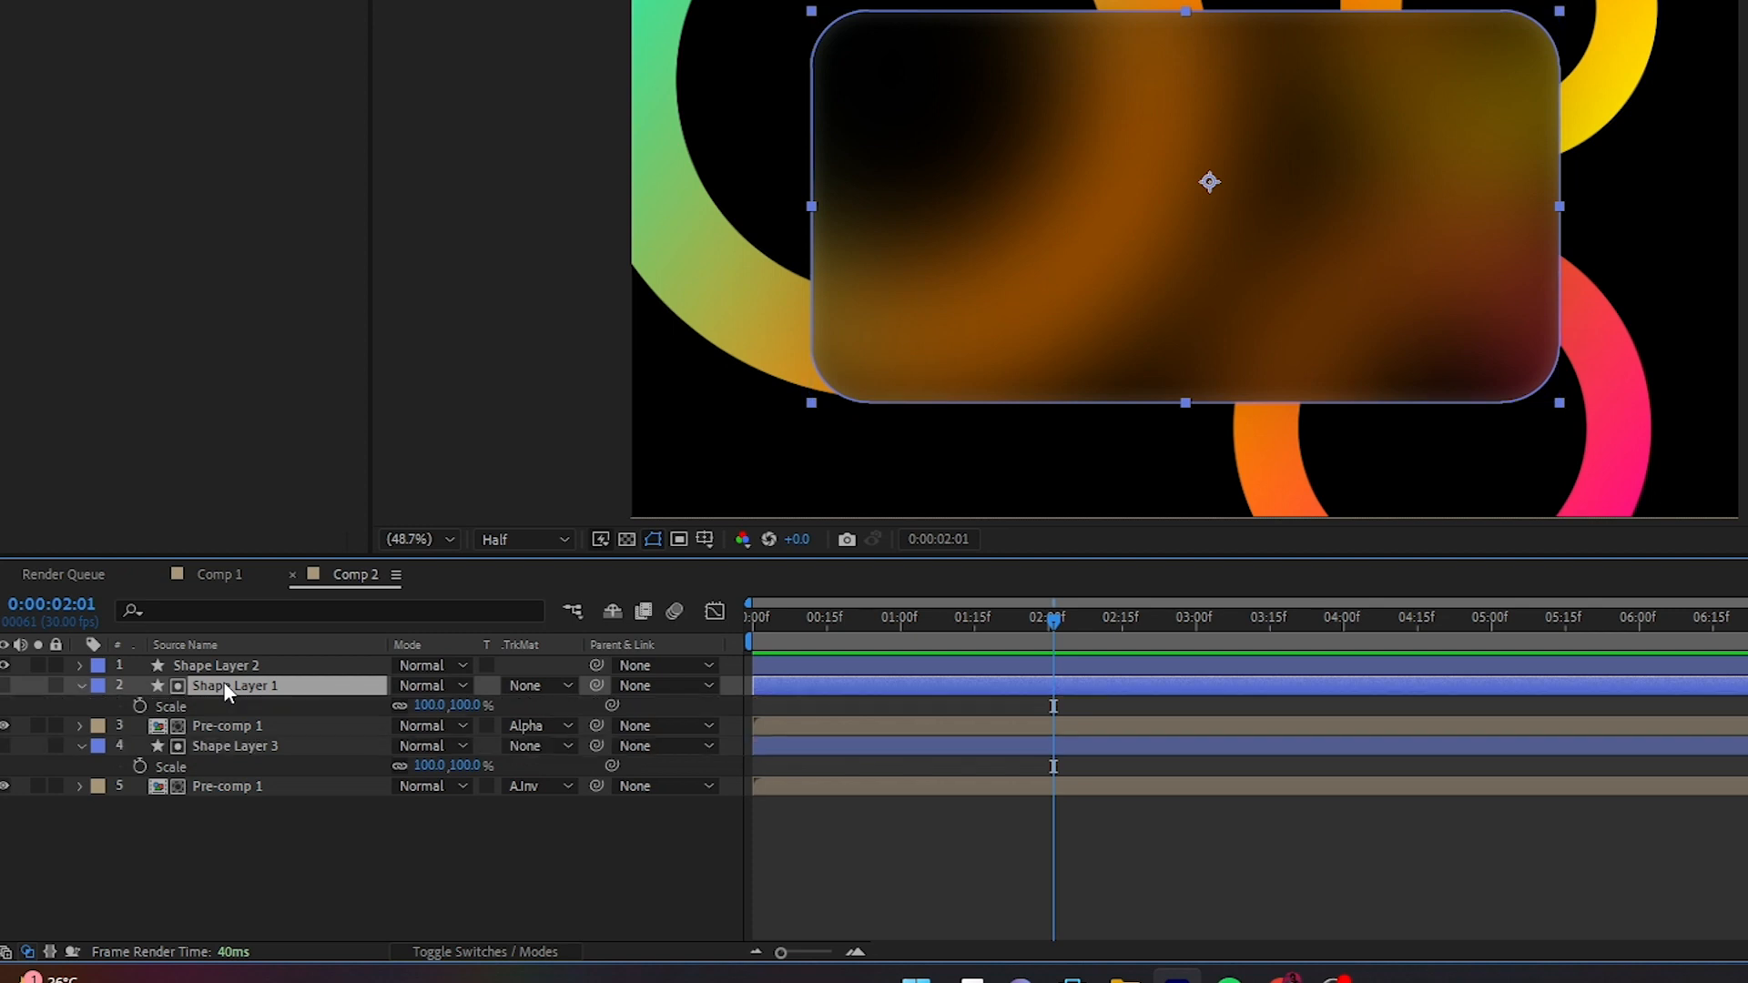
{"action": "key", "text": "s"}
{"action": "key", "text": "s"}
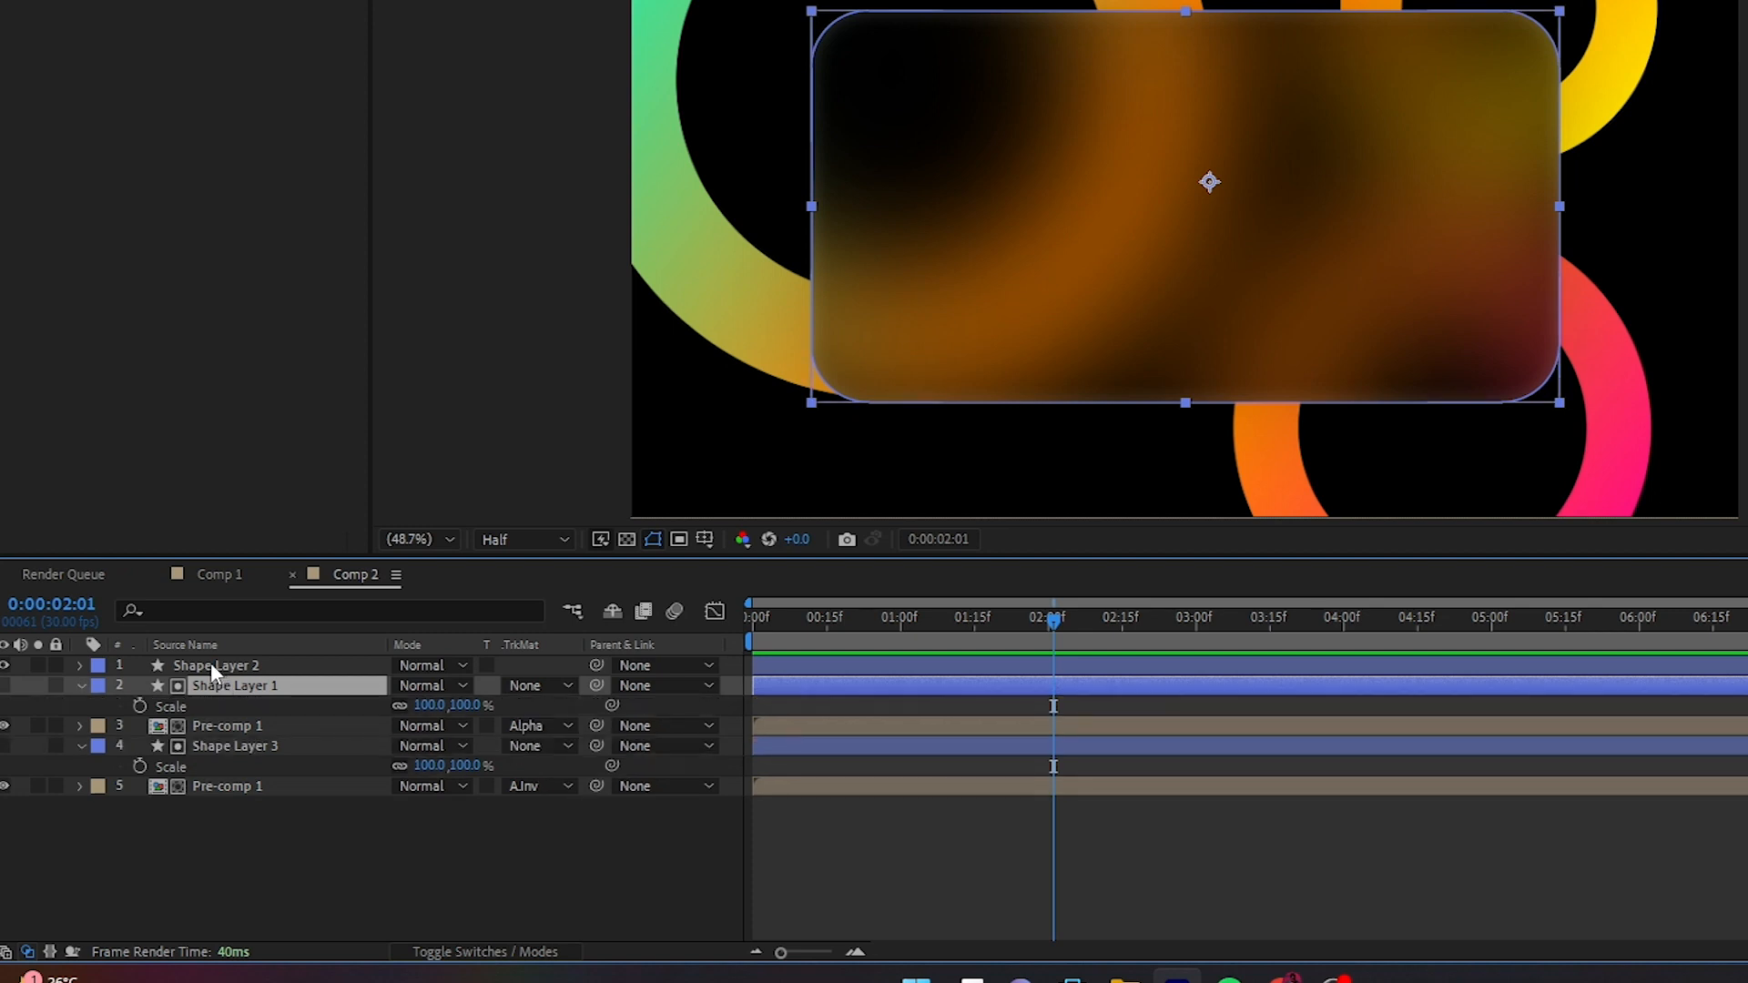
{"action": "left_click", "coordinate": [211, 663]}
{"action": "key", "text": "s"}
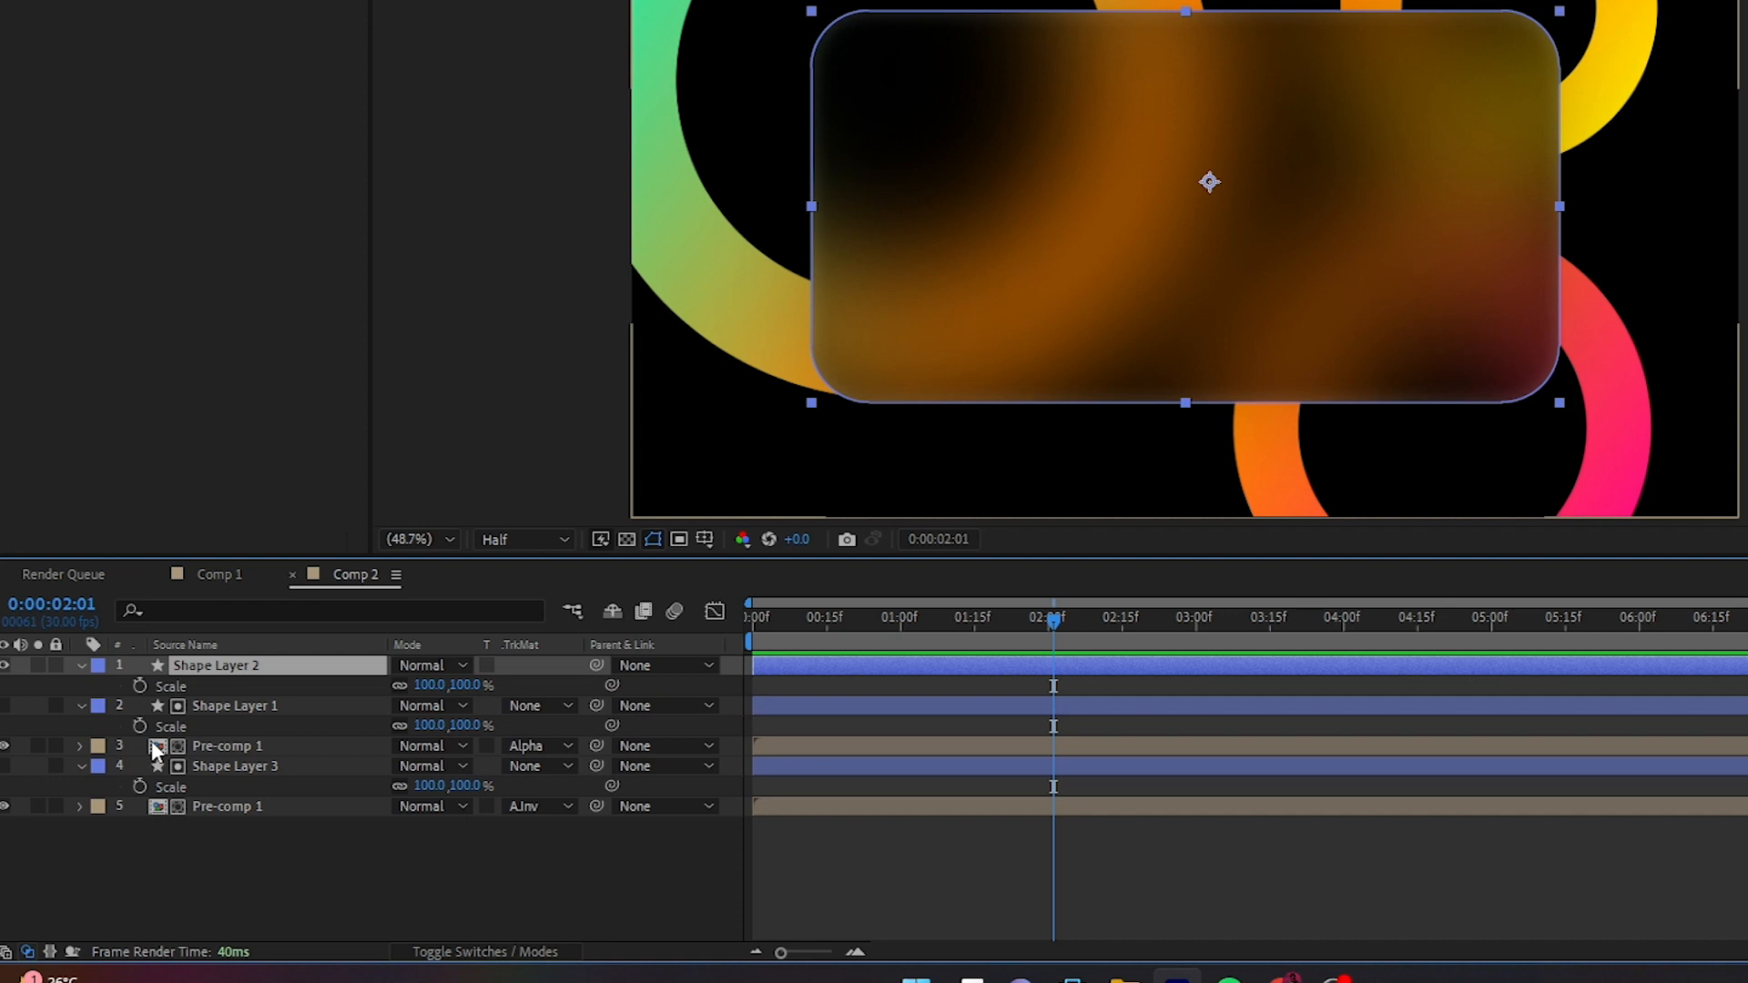
- Link the Scale of Shape Layer 3 and Shape Layer 1 to Shape Layer 2's Scale with pick-whipped expressions
{"action": "left_click", "coordinate": [140, 786], "text": "alt"}
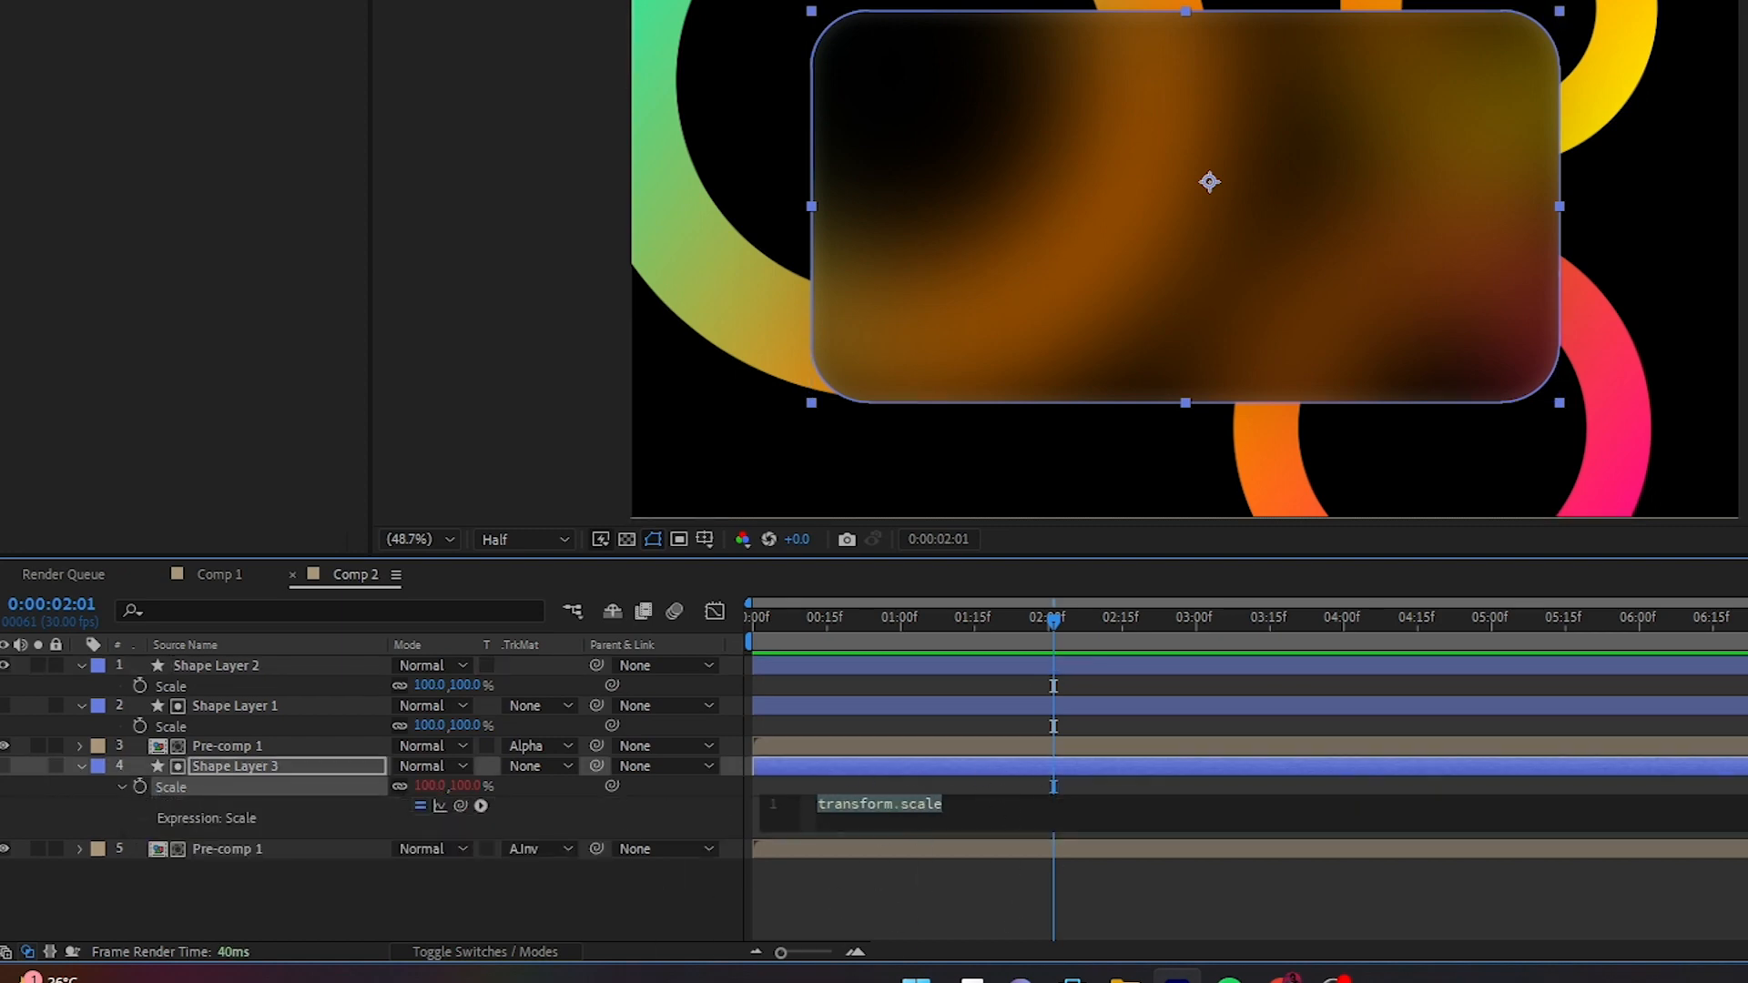
{"action": "left_click_drag", "start_coordinate": [612, 785], "coordinate": [167, 685]}
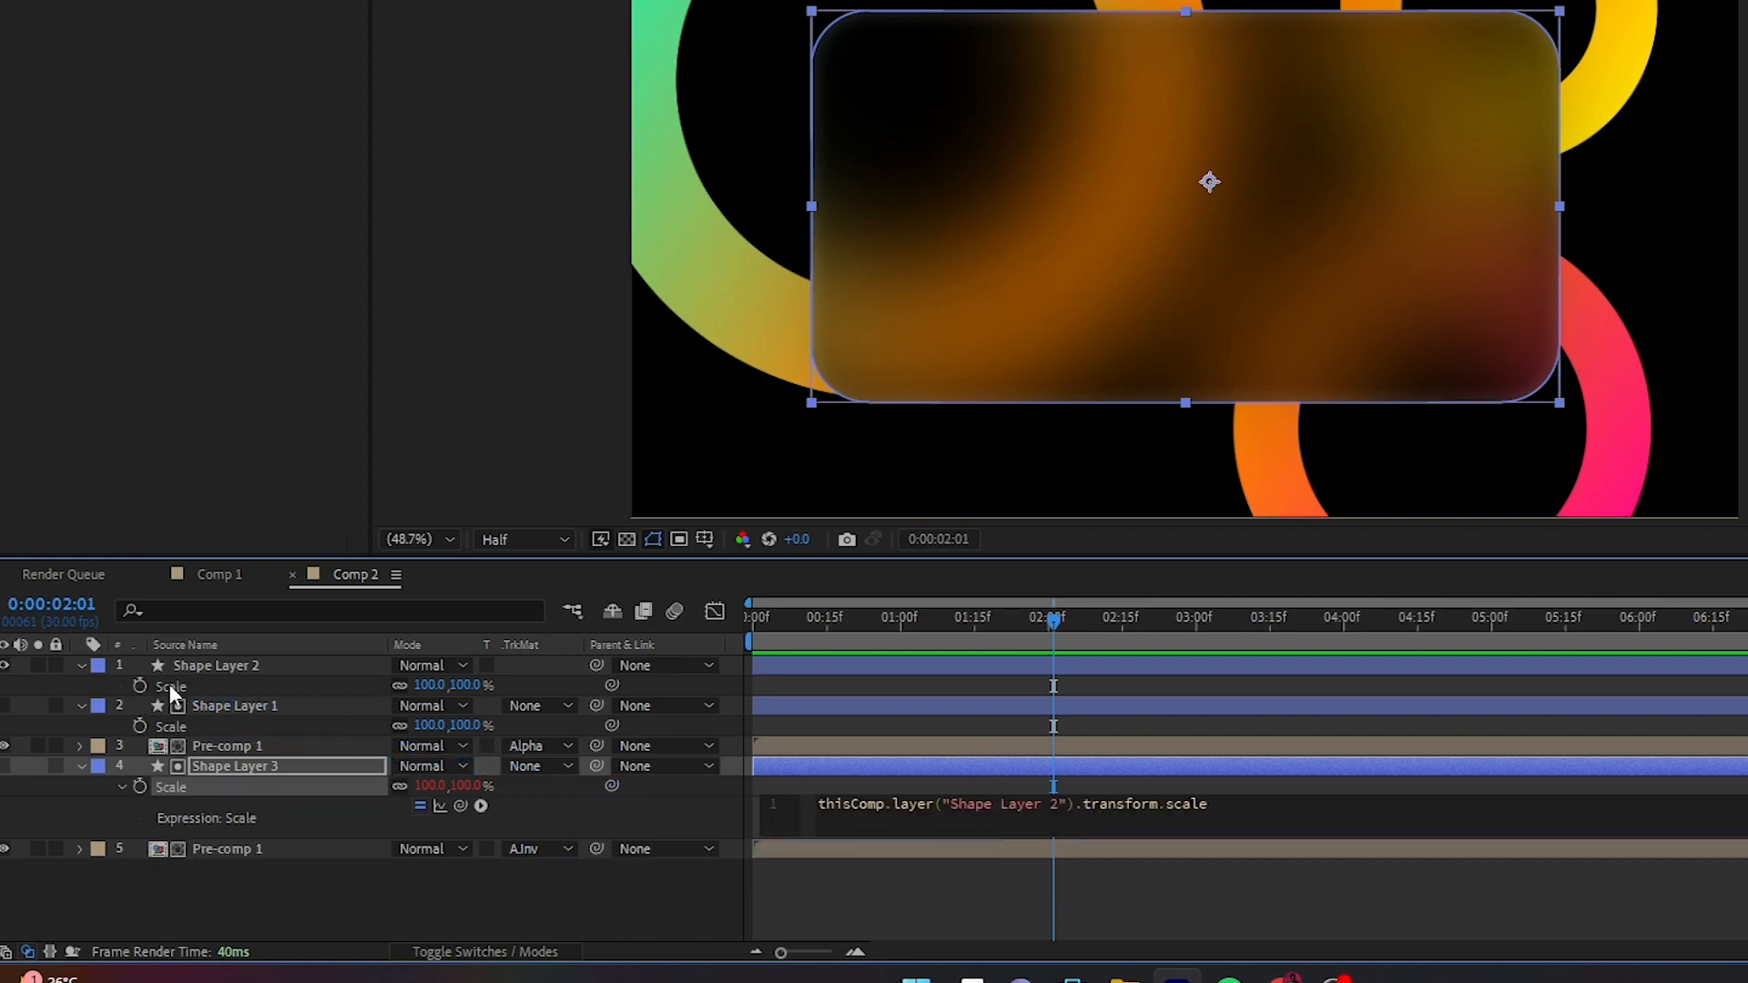
{"action": "left_click", "coordinate": [116, 821]}
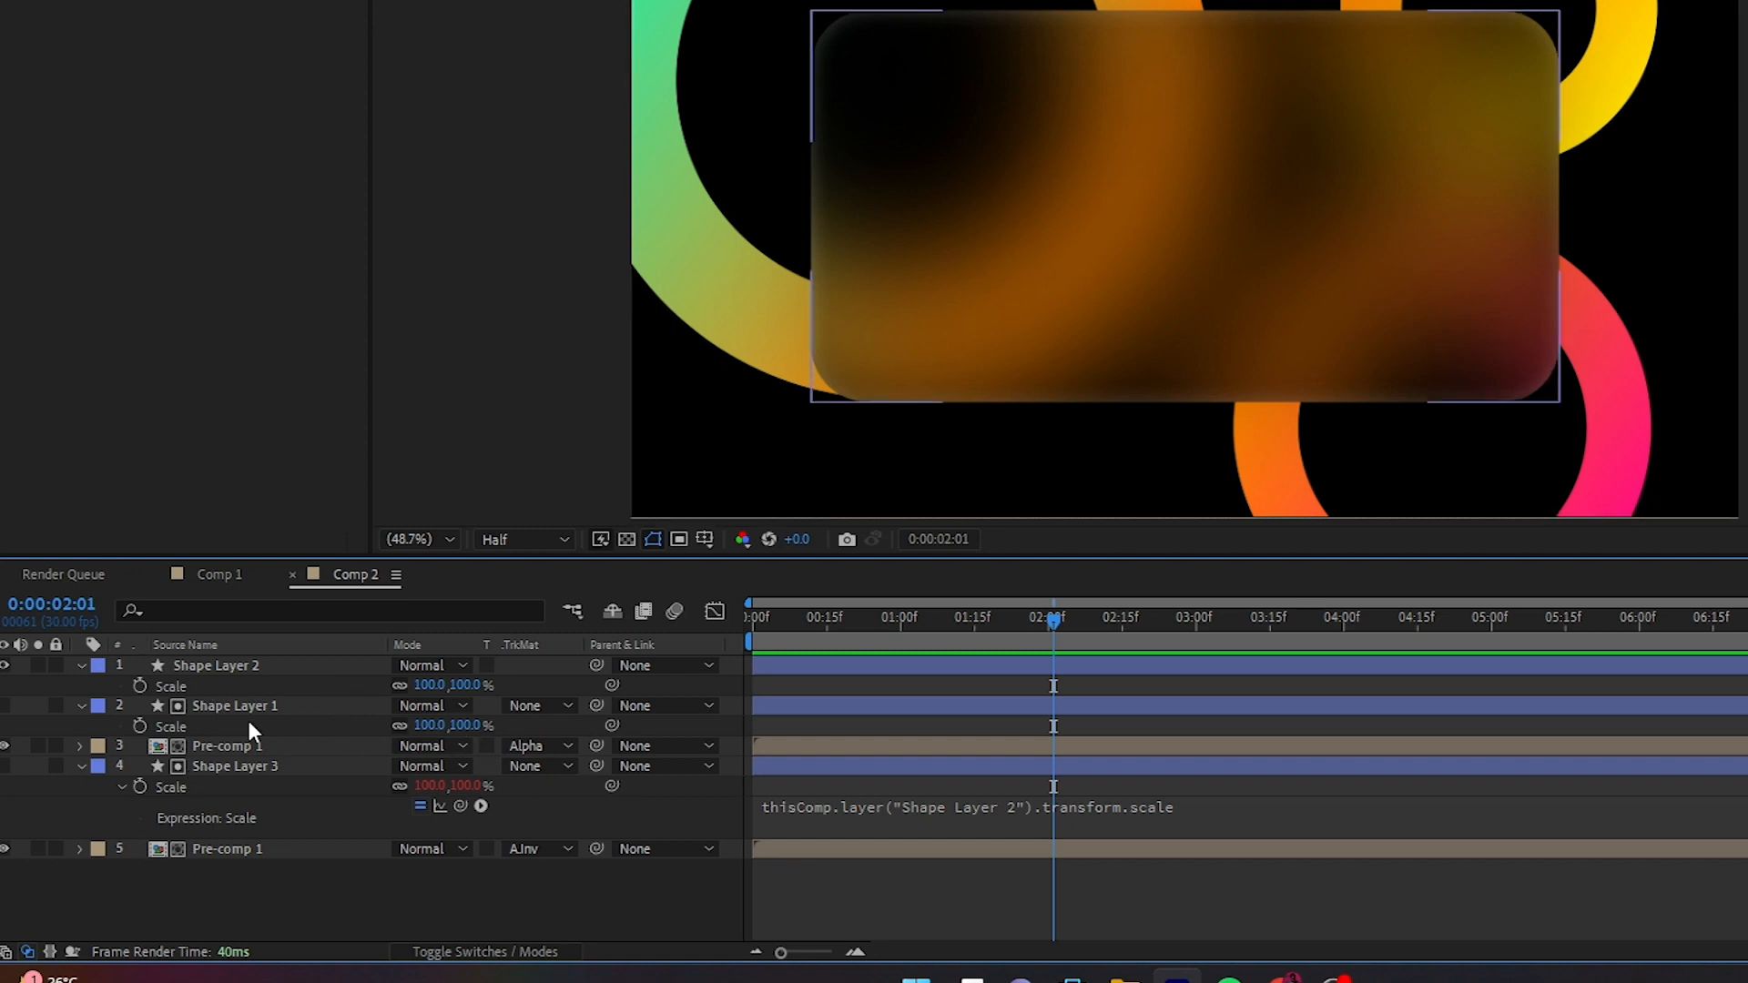
{"action": "left_click", "coordinate": [139, 726], "text": "alt"}
{"action": "left_click_drag", "start_coordinate": [612, 725], "coordinate": [195, 690]}
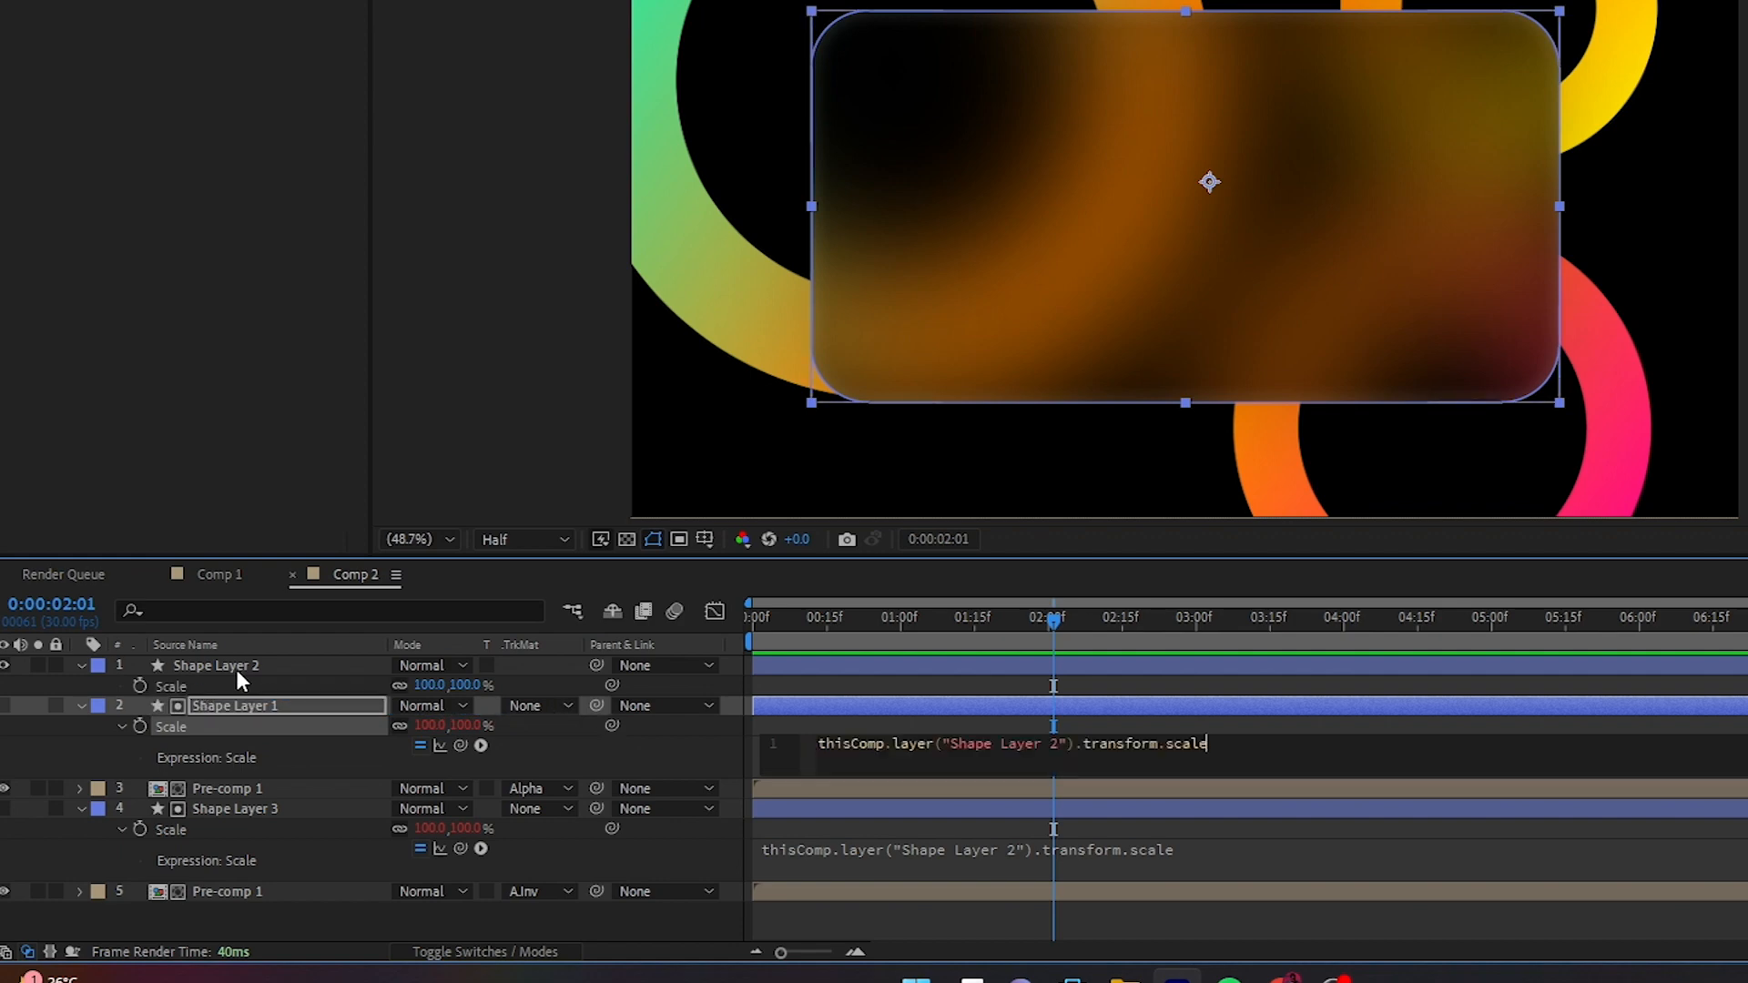
- Set Shape Layer 2's horizontal scale to 0% and start keyframing Scale at 0:00:01:11
{"action": "left_click", "coordinate": [237, 666]}
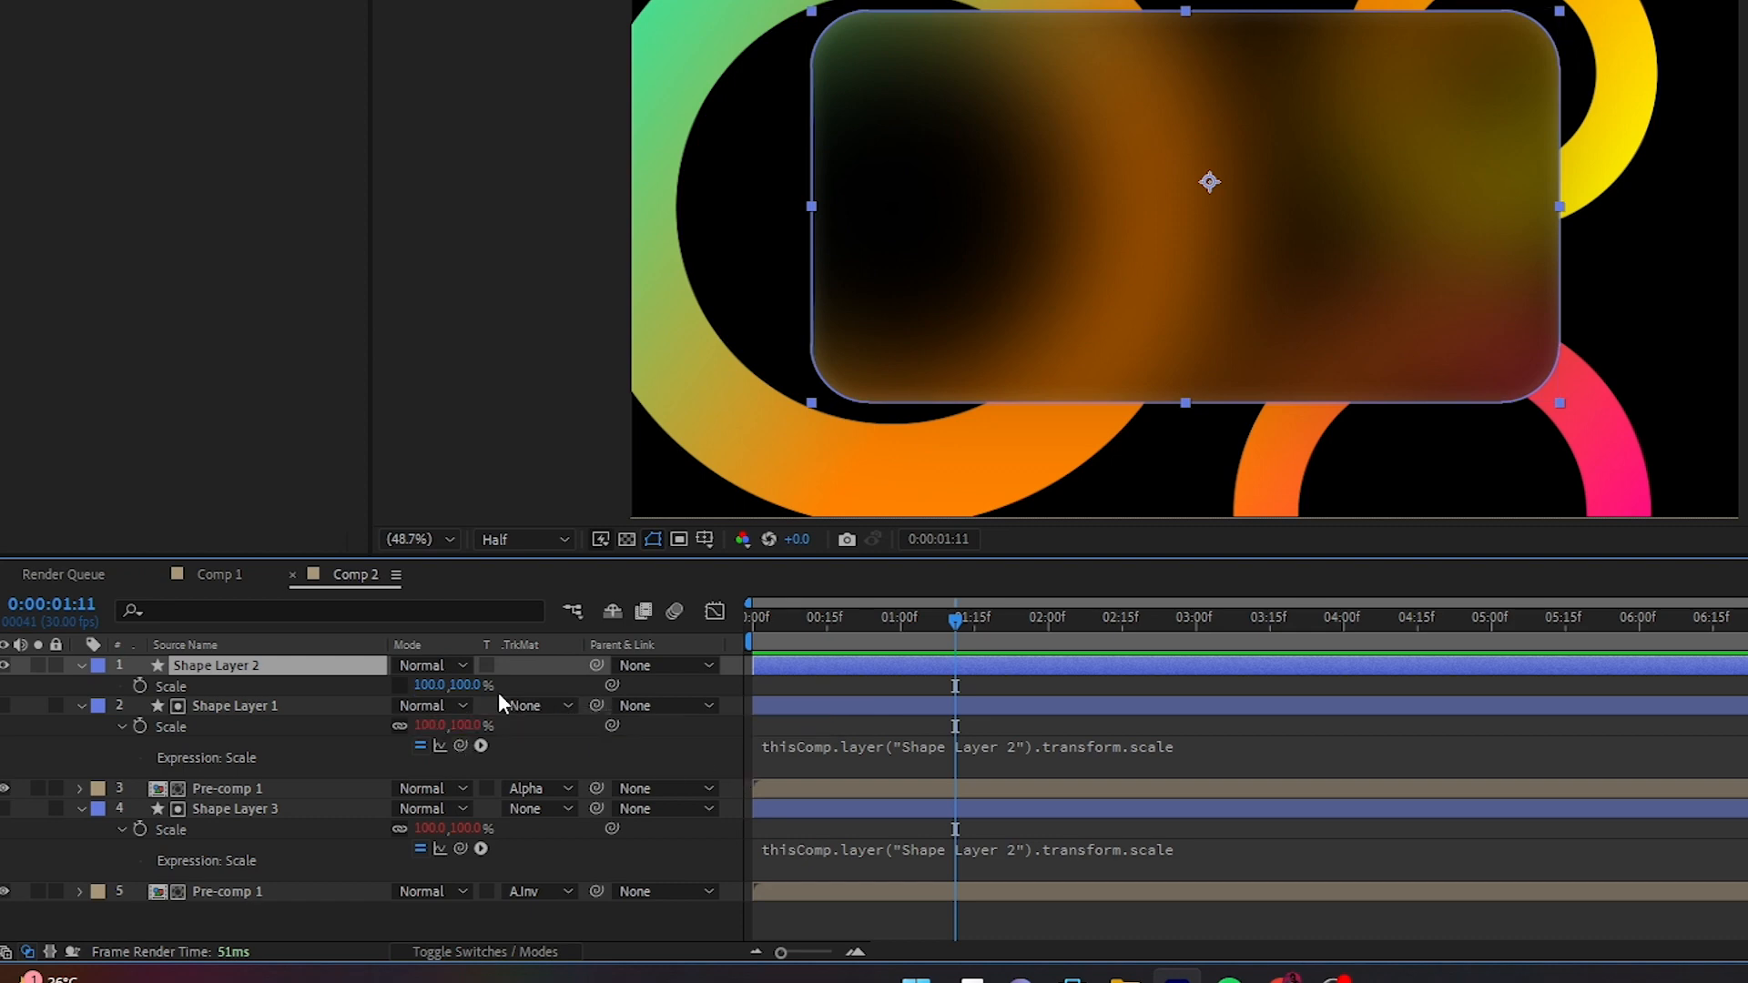
{"action": "left_click", "coordinate": [429, 687]}
{"action": "type", "text": "0"}
{"action": "key", "text": "Return"}
{"action": "left_click", "coordinate": [141, 685]}
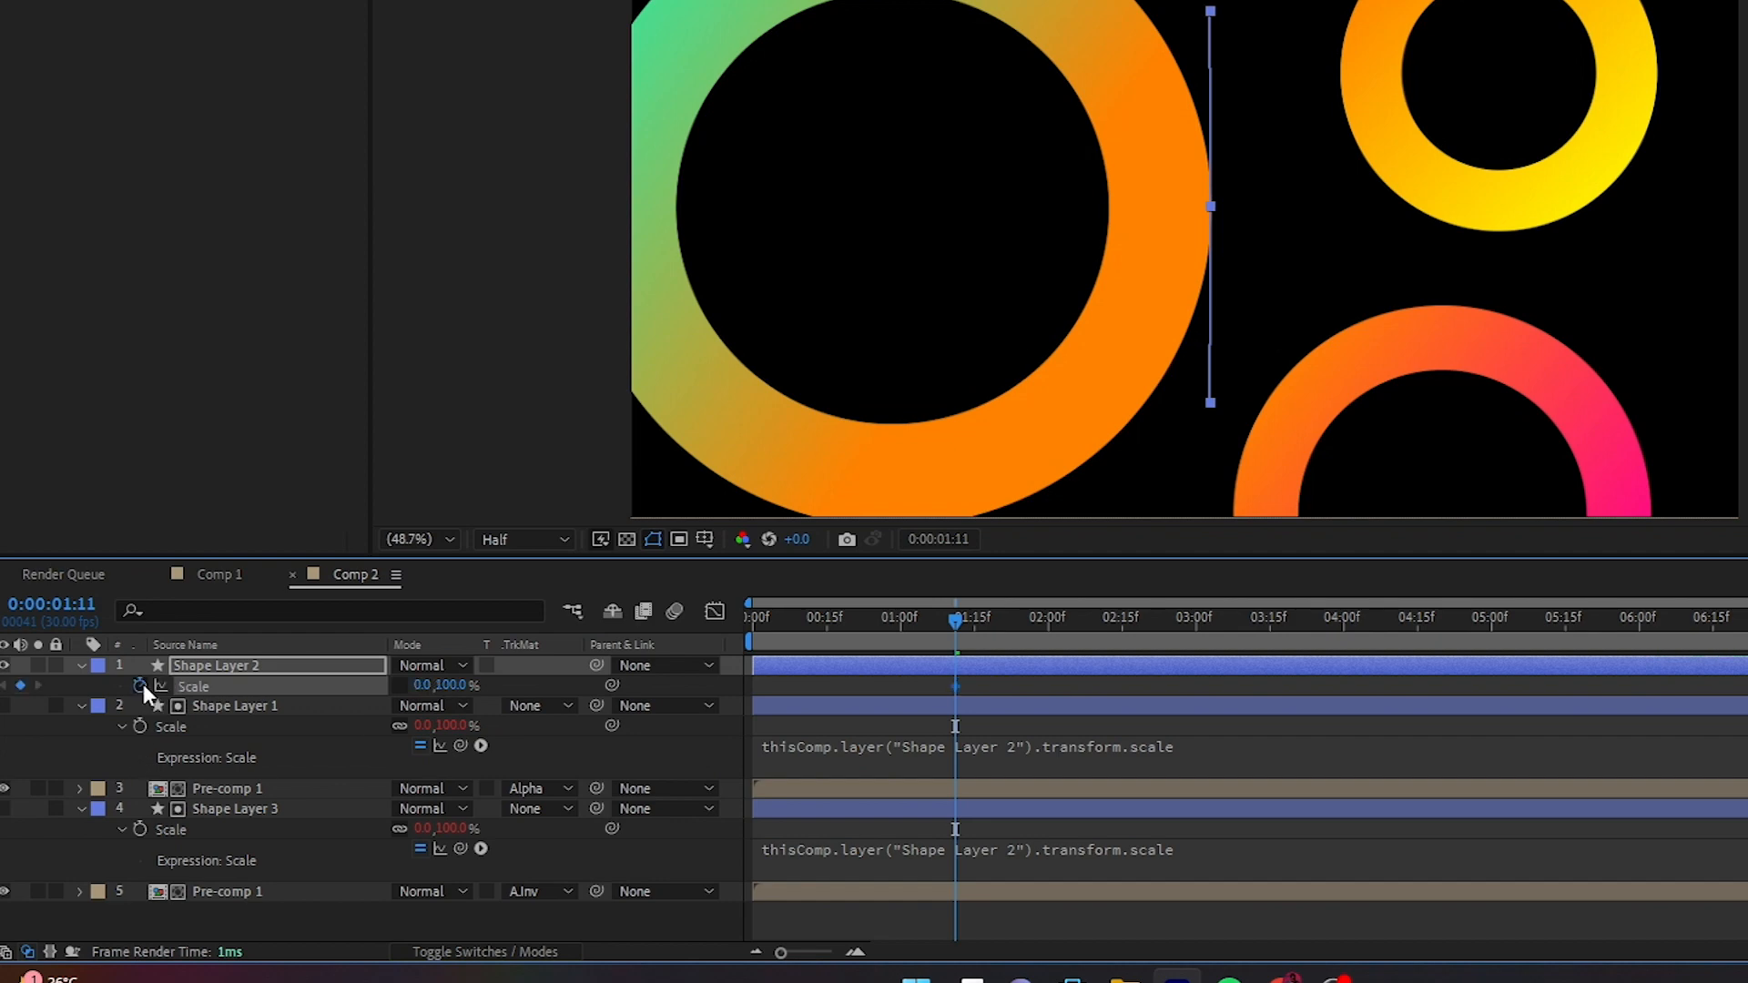
- Keyframe Shape Layer 2's horizontal scale at 100% at 0:00:02:15
{"action": "left_click", "coordinate": [1122, 615]}
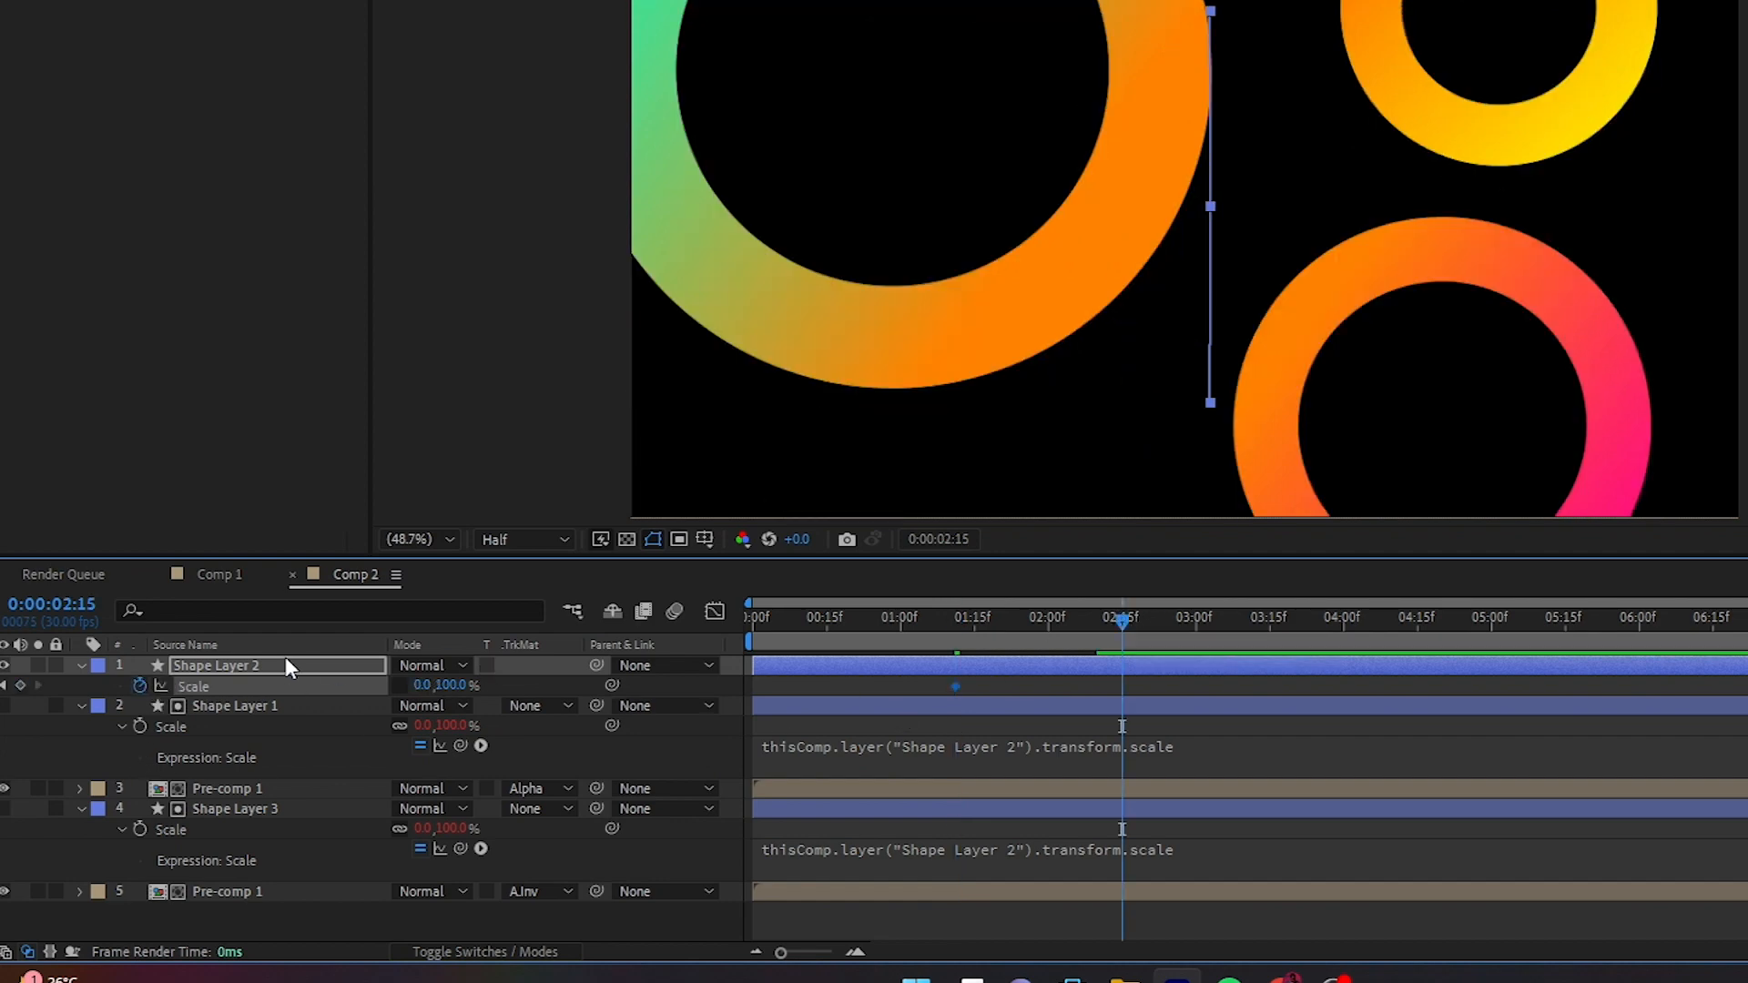
{"action": "left_click_drag", "start_coordinate": [421, 685], "coordinate": [559, 679]}
{"action": "left_click", "coordinate": [428, 685]}
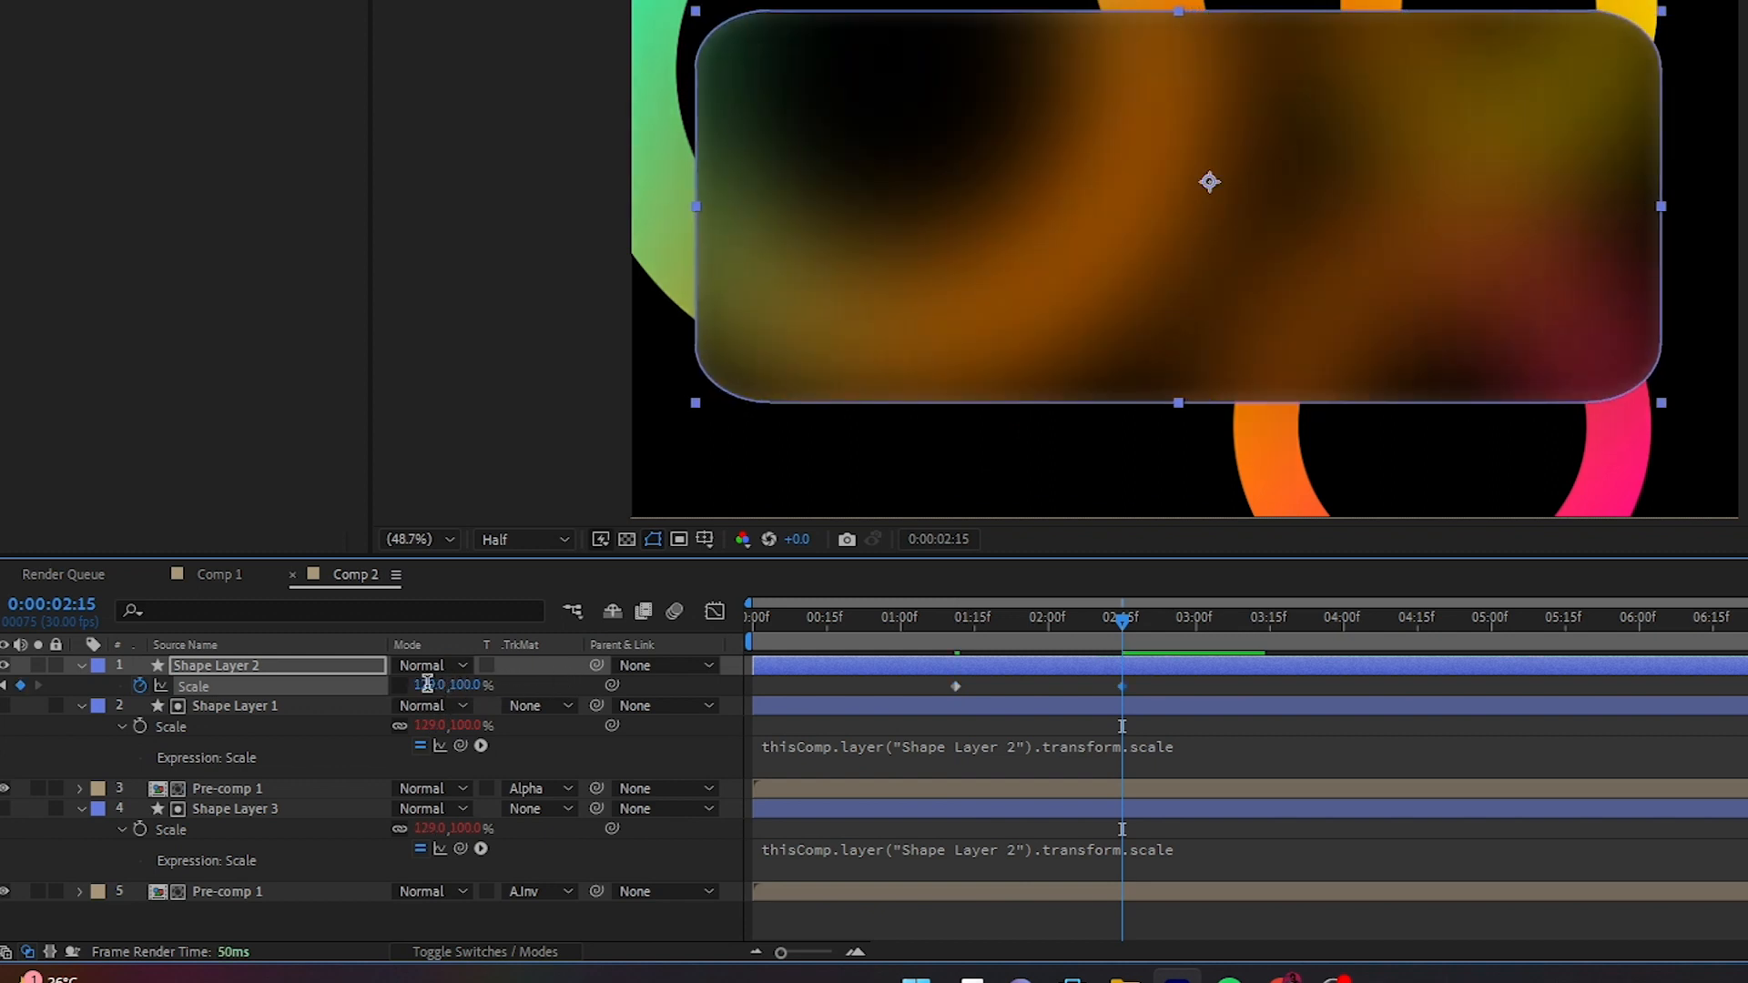
{"action": "type", "text": "100"}
{"action": "key", "text": "Return"}
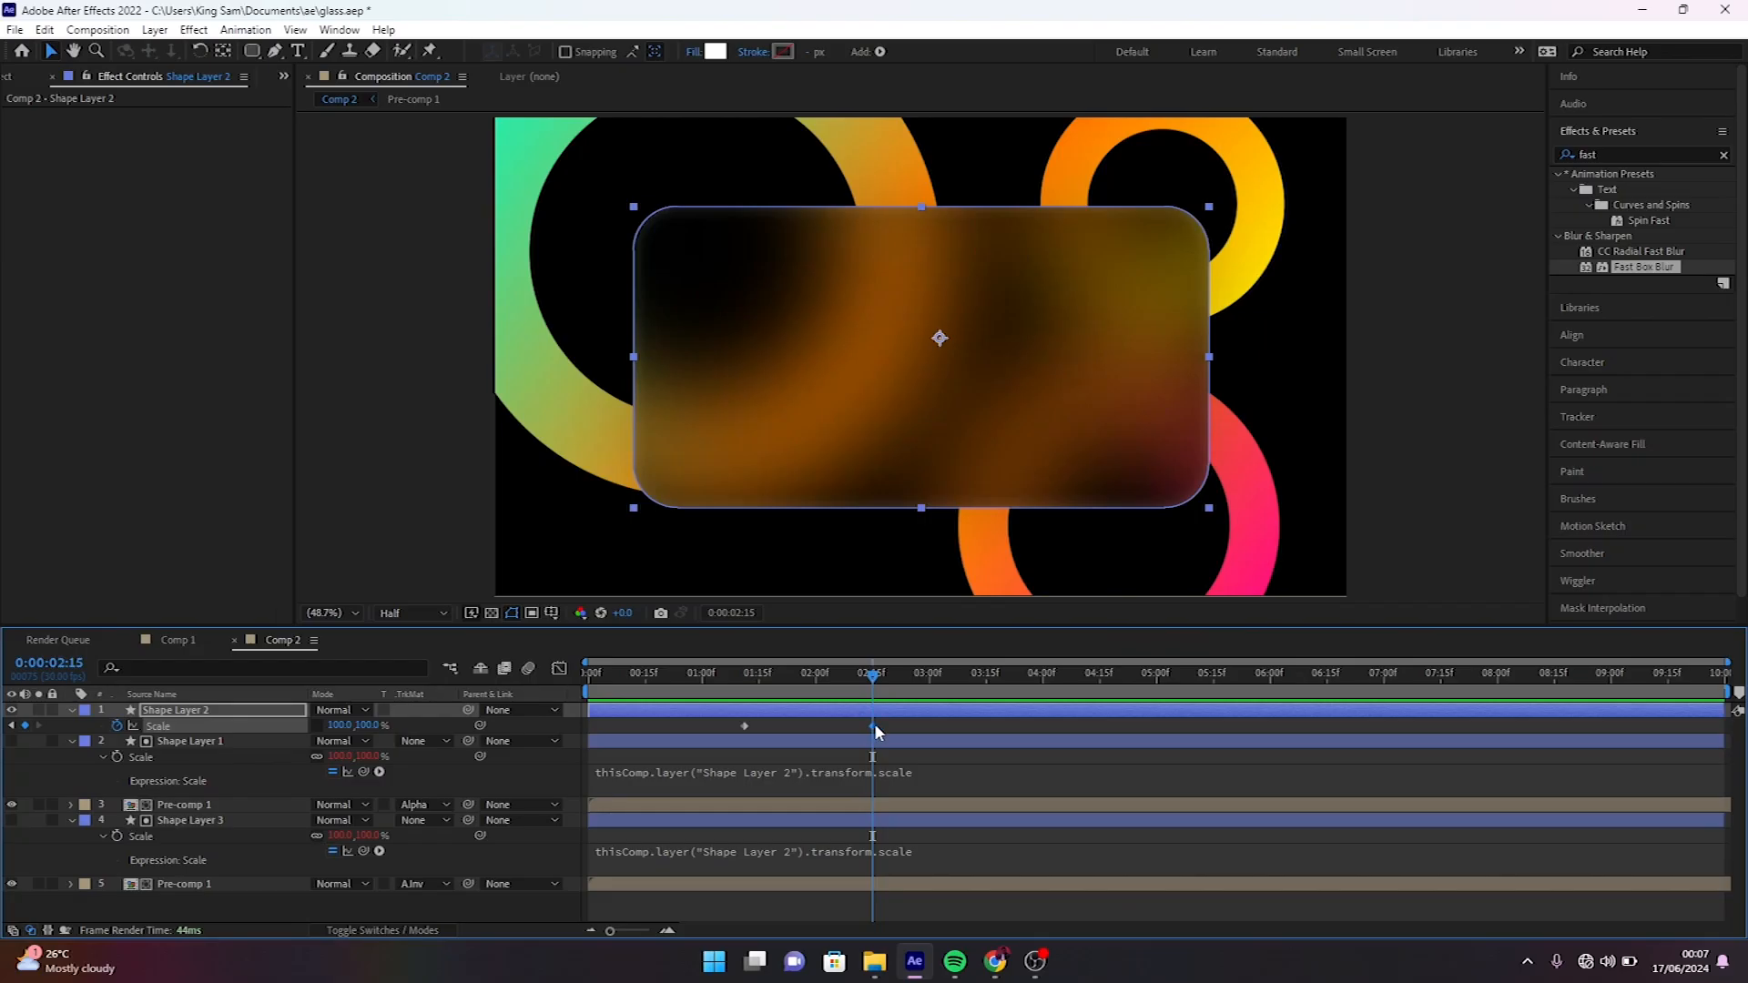
- Apply Easy Ease to both Scale keyframes of Shape Layer 2 and reshape the speed graph to peak early with a long ease-out
{"action": "left_click_drag", "start_coordinate": [873, 724], "coordinate": [728, 730]}
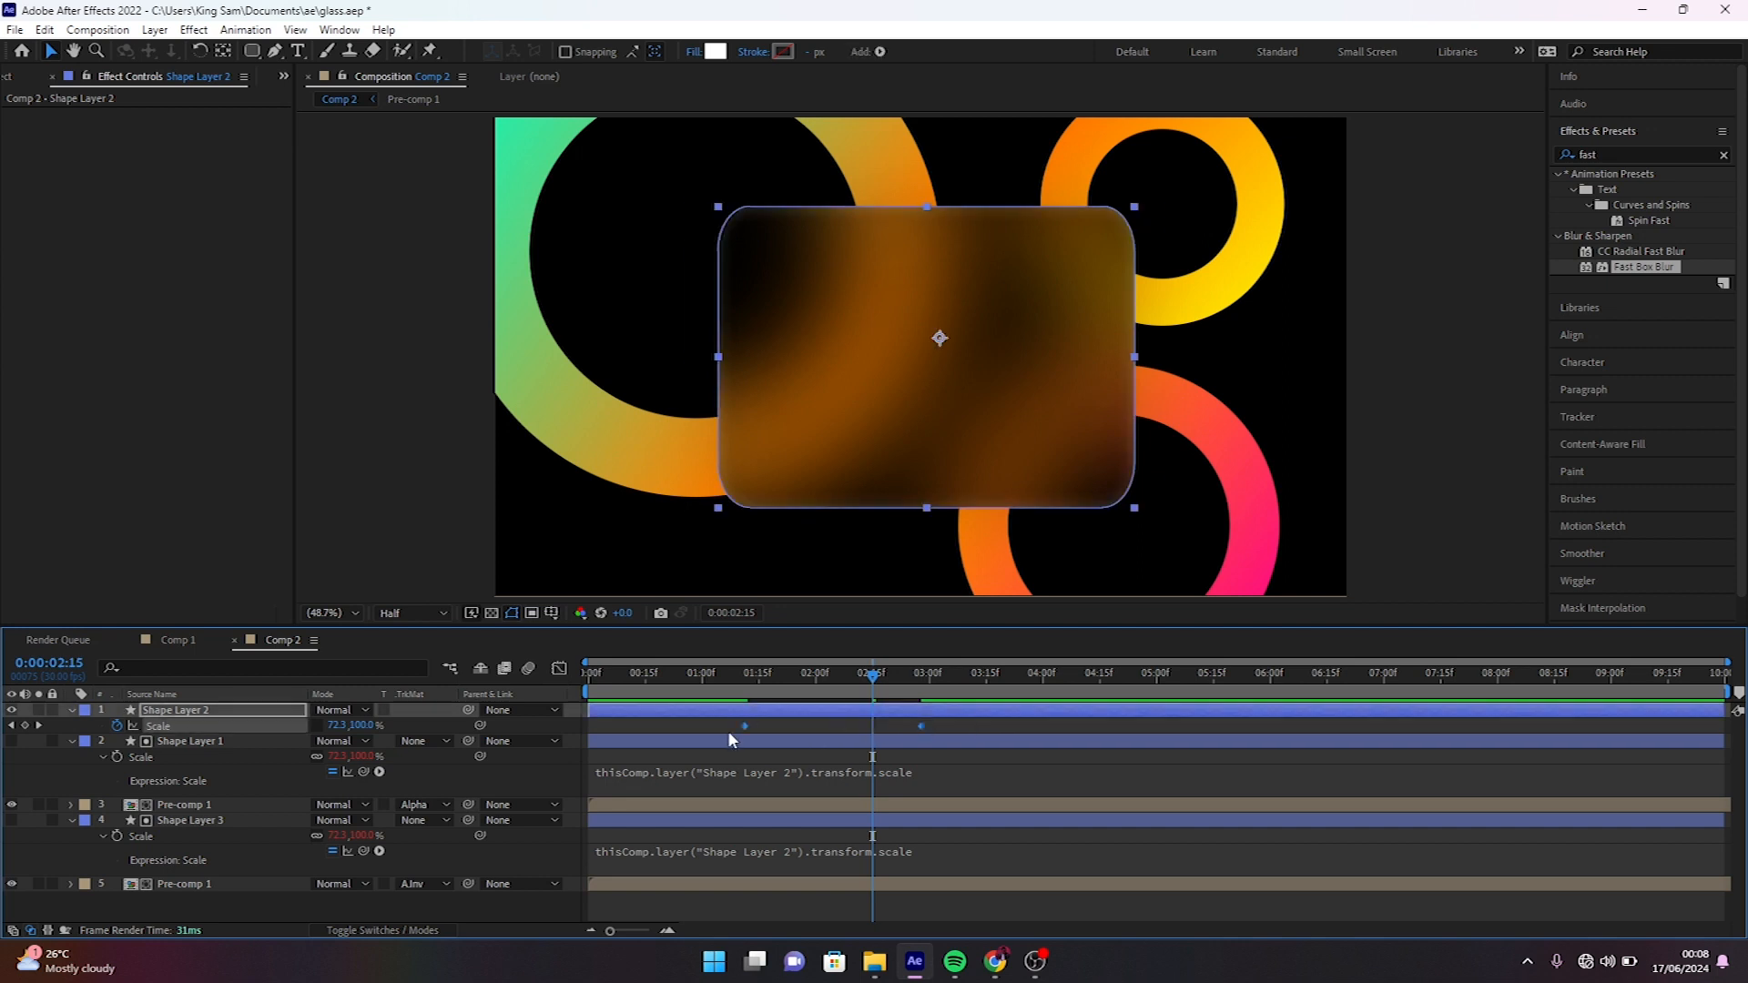
{"action": "key", "text": "F9"}
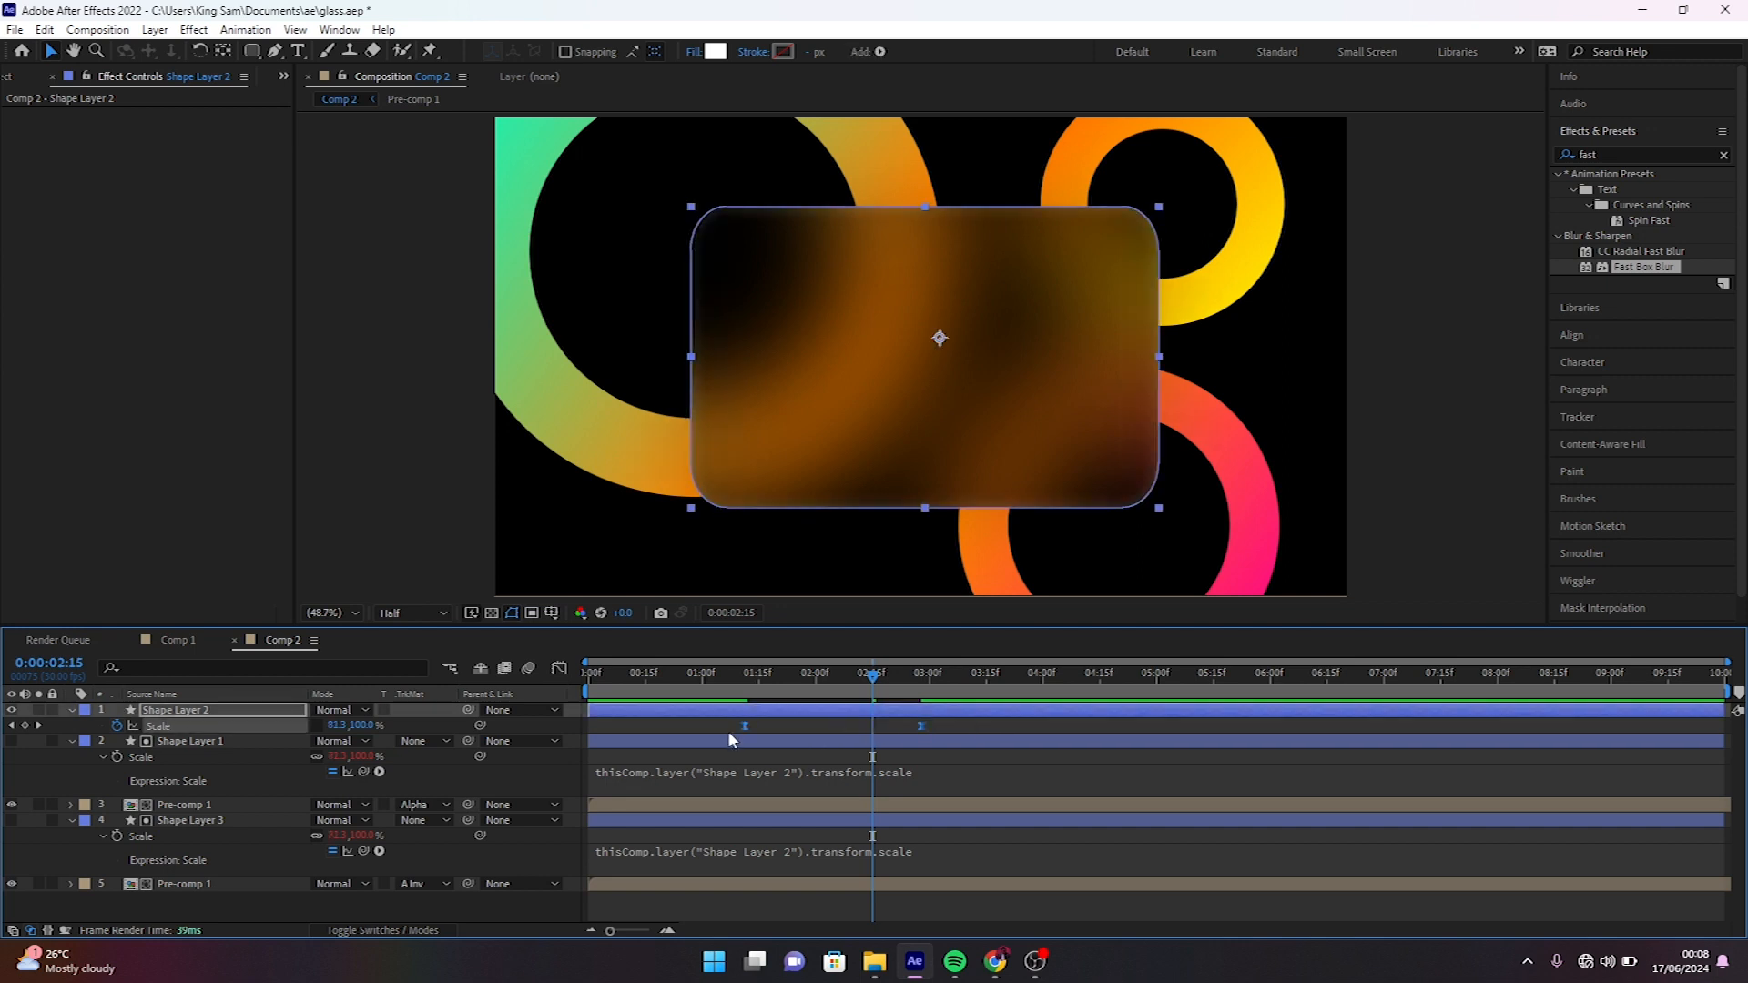
{"action": "left_click", "coordinate": [559, 669]}
{"action": "left_click_drag", "start_coordinate": [726, 898], "coordinate": [687, 885]}
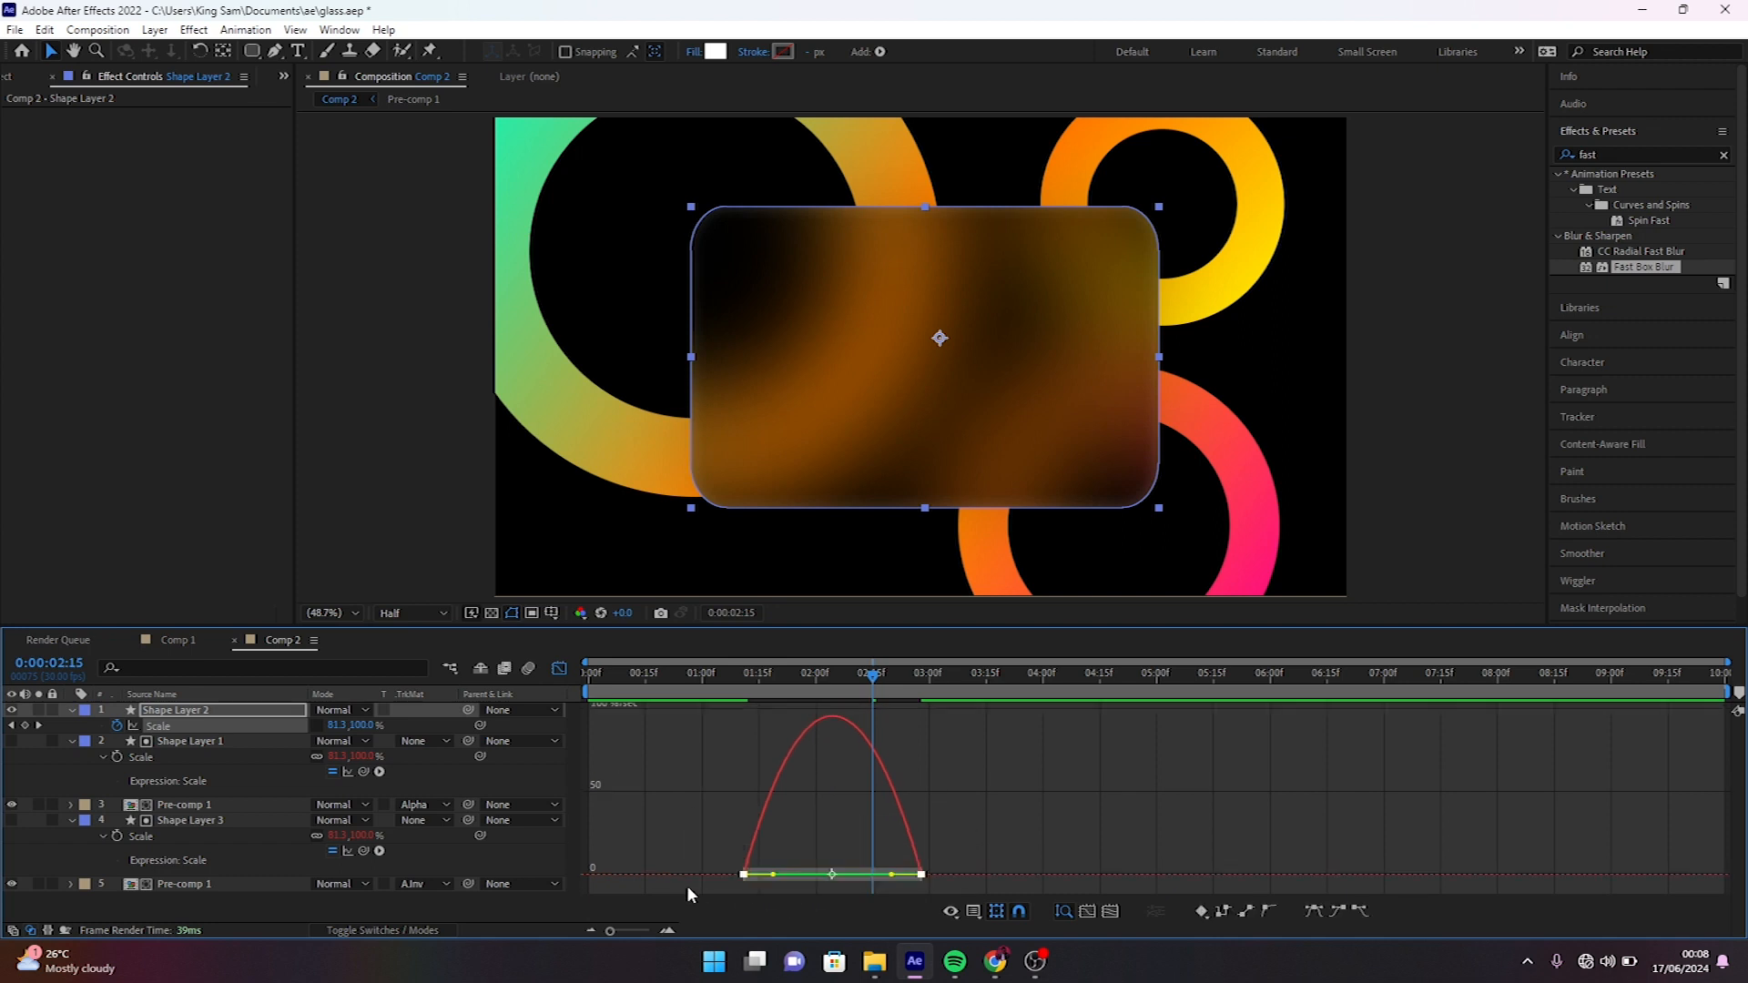
{"action": "left_click_drag", "start_coordinate": [882, 879], "coordinate": [838, 881]}
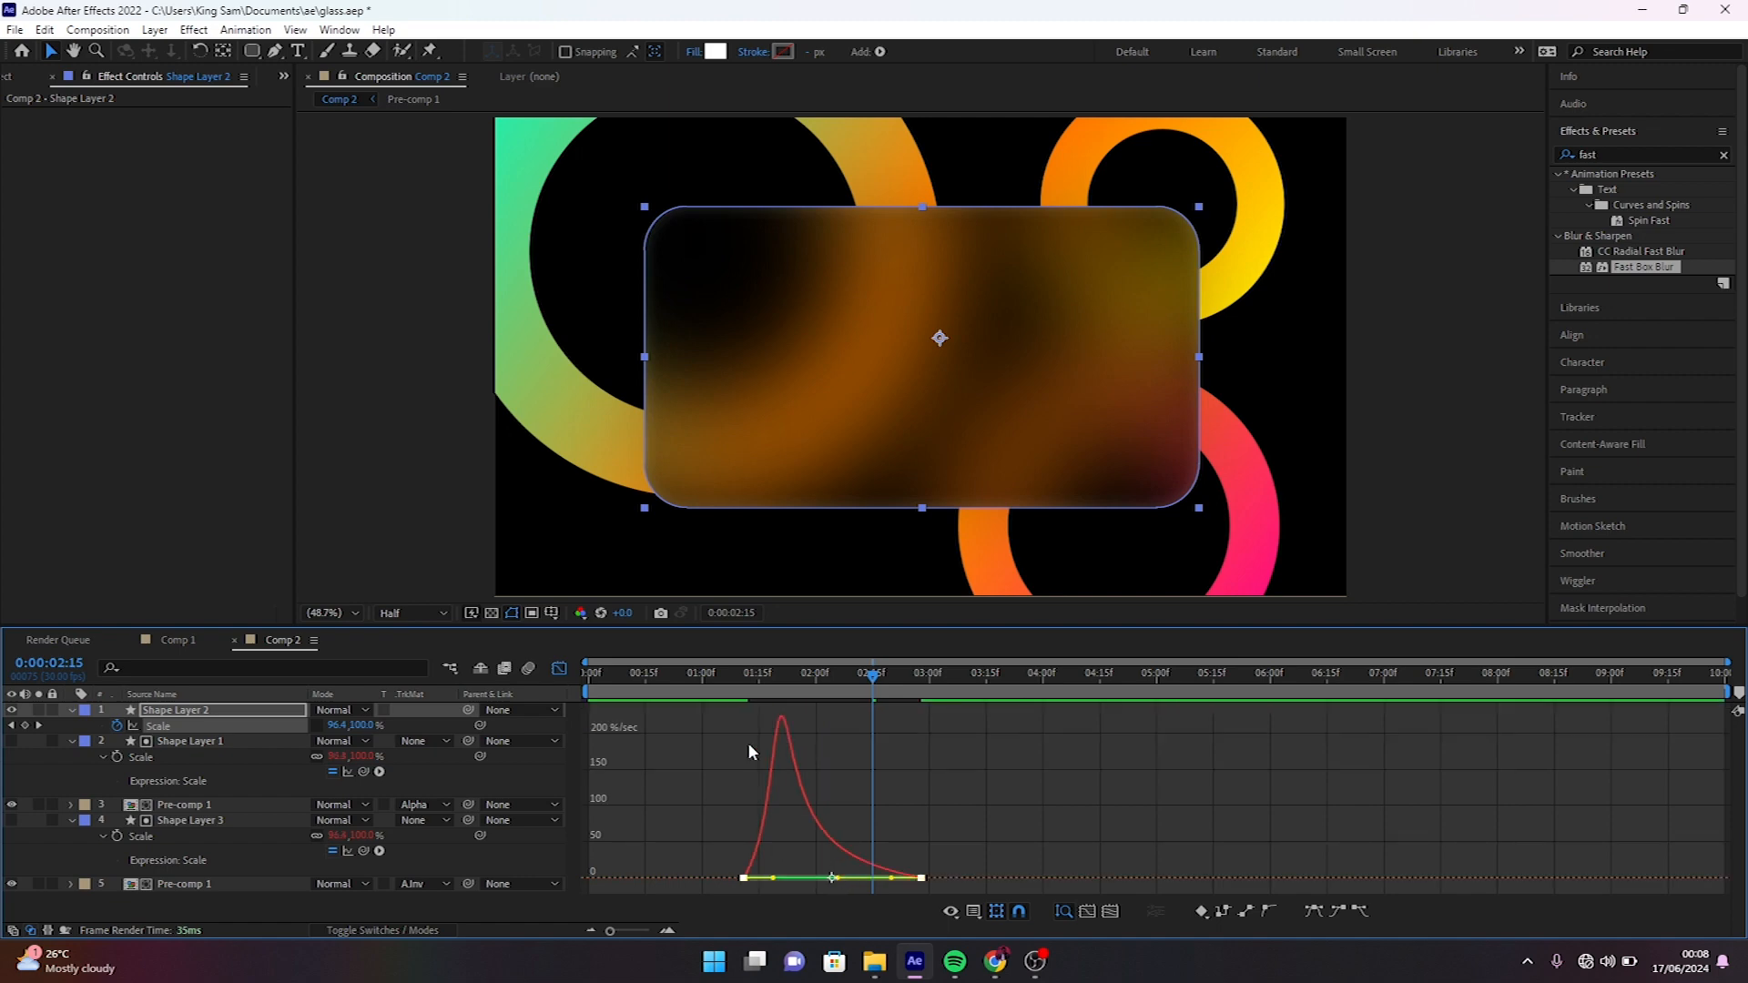